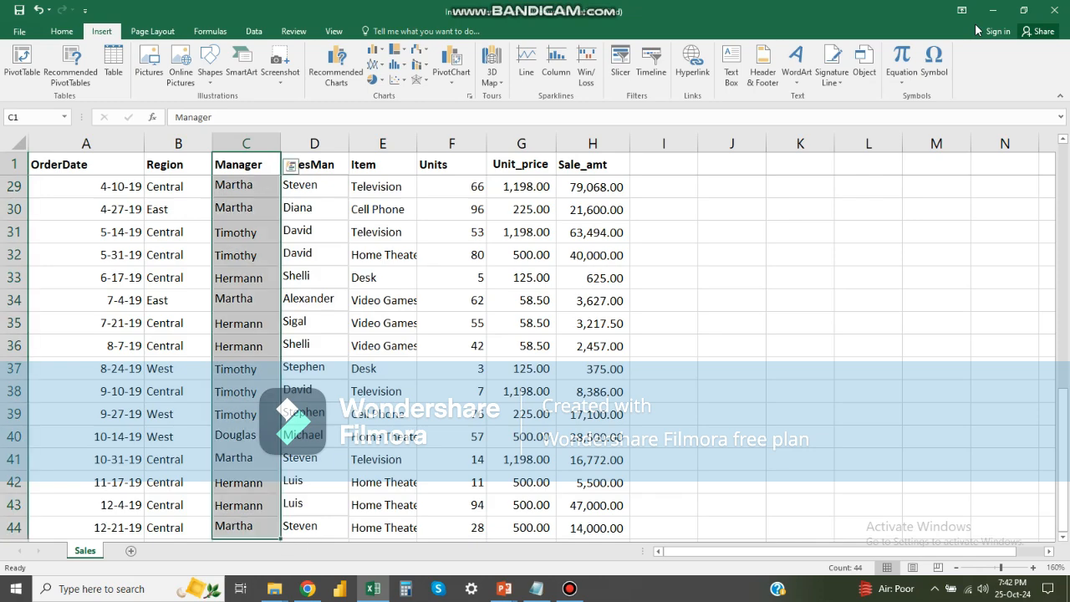
# Step: Review the Sales sheet's data column by column, from OrderDate through Sale_amt
pyautogui.press('Right')
pyautogui.press('Right')
pyautogui.hotkey('ctrl', 'space')
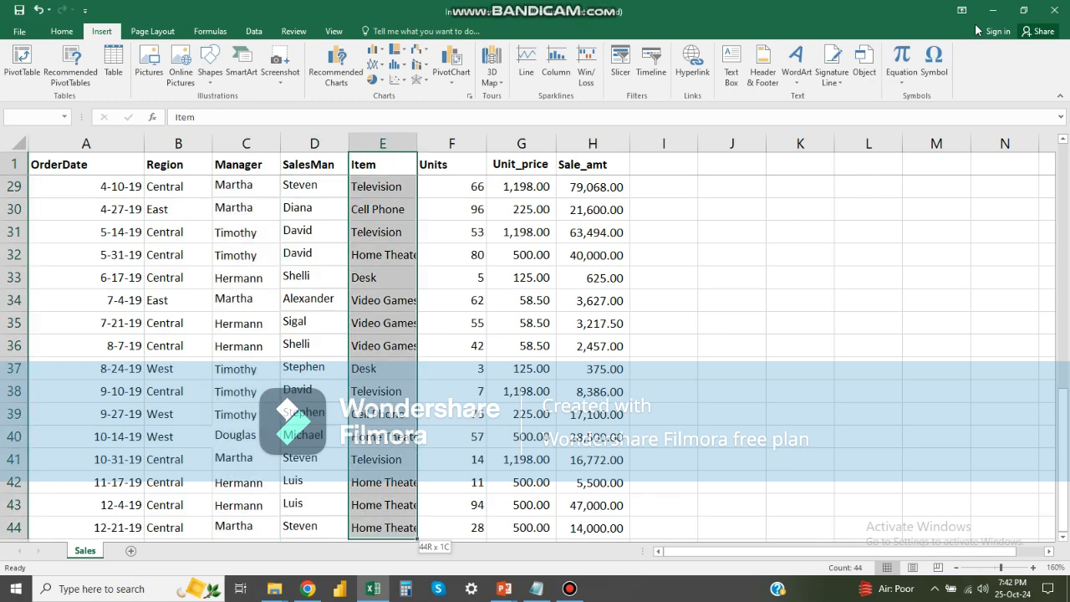
pyautogui.press('Right')
pyautogui.hotkey('ctrl', 'Up')
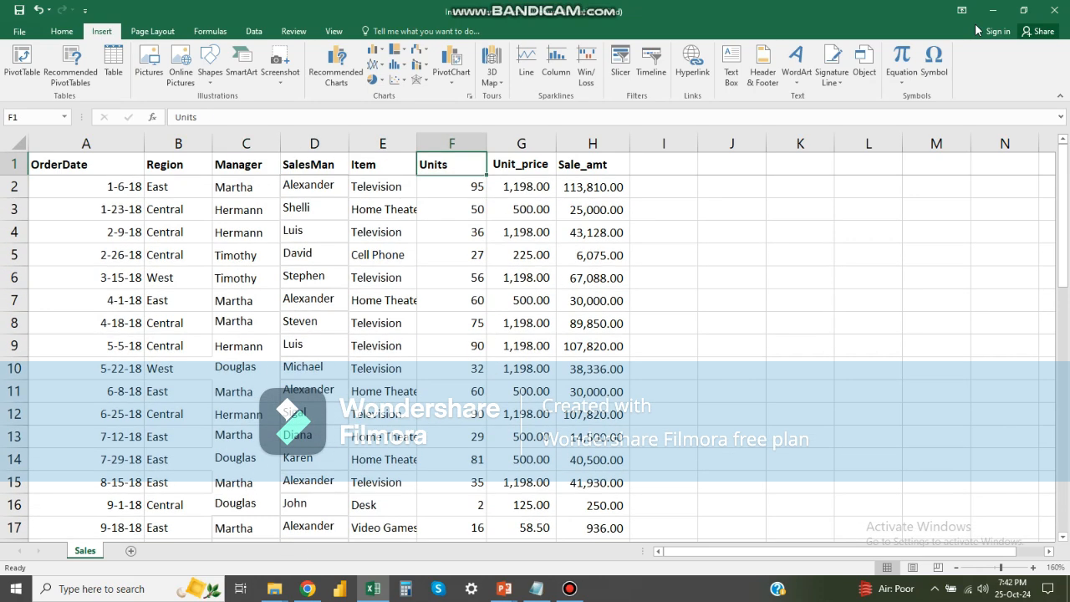
pyautogui.hotkey('ctrl', 'Left')
pyautogui.hotkey('ctrl', 'shift', 'Down')
pyautogui.press('Right')
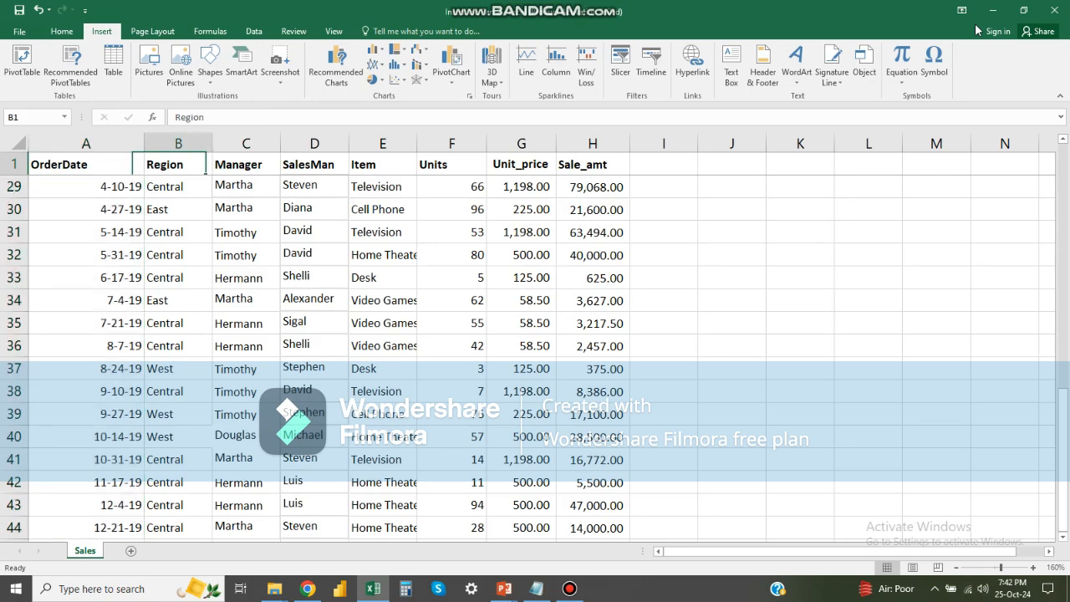
pyautogui.hotkey('ctrl', 'Home')
pyautogui.press('Up')
pyautogui.hotkey('ctrl', 'shift', 'Down')
pyautogui.press('Right')
pyautogui.press('Right')
pyautogui.press('Right')
pyautogui.press('Right')
pyautogui.press('Right')
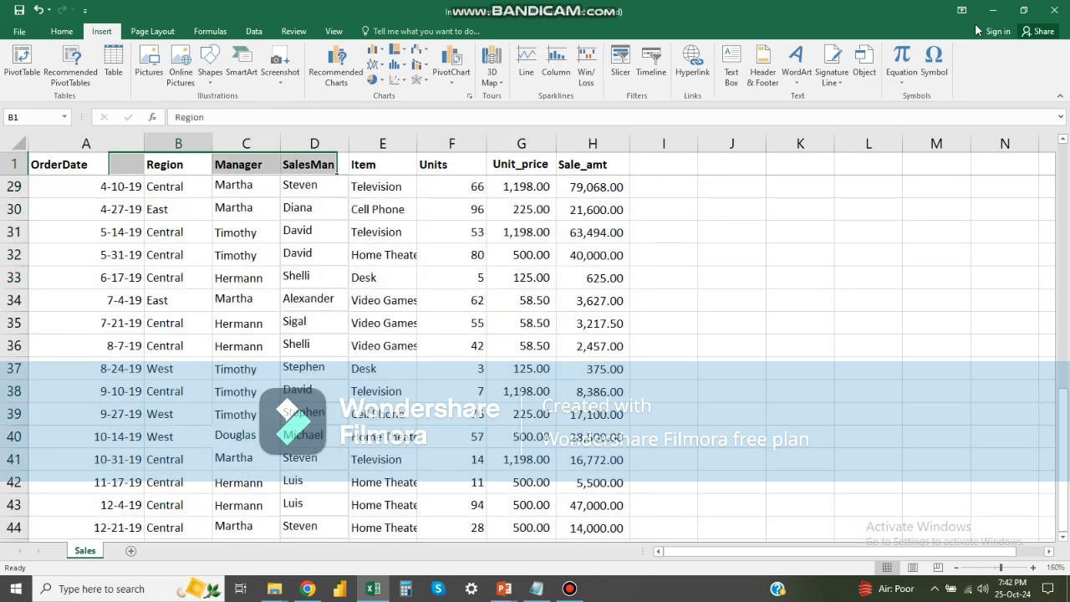
pyautogui.hotkey('ctrl', 'shift', 'Down')
pyautogui.press('Right')
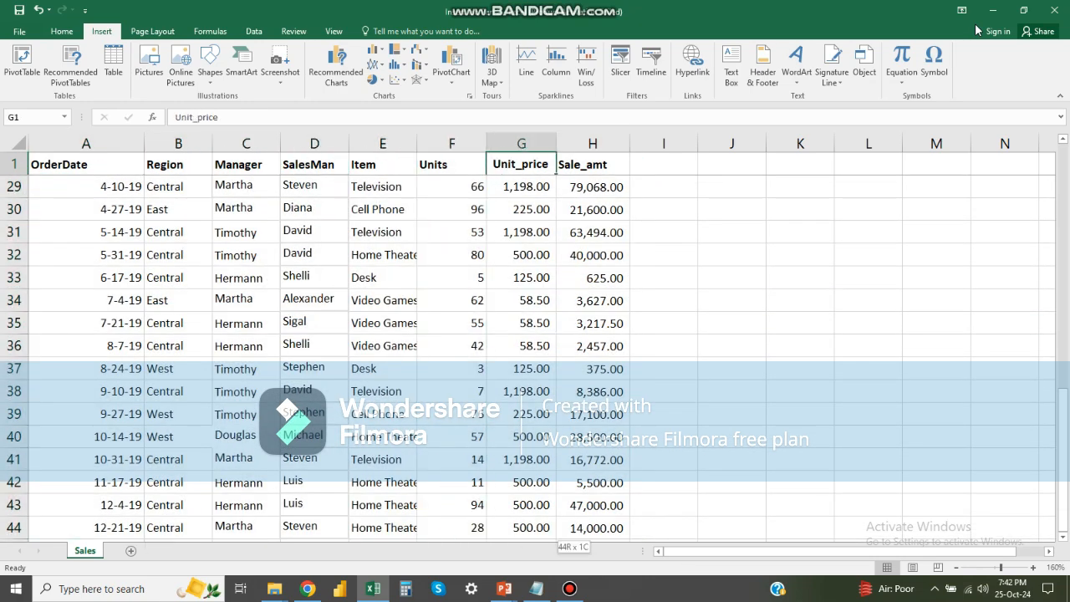
pyautogui.hotkey('ctrl', 'shift', 'Down')
pyautogui.press('Right')
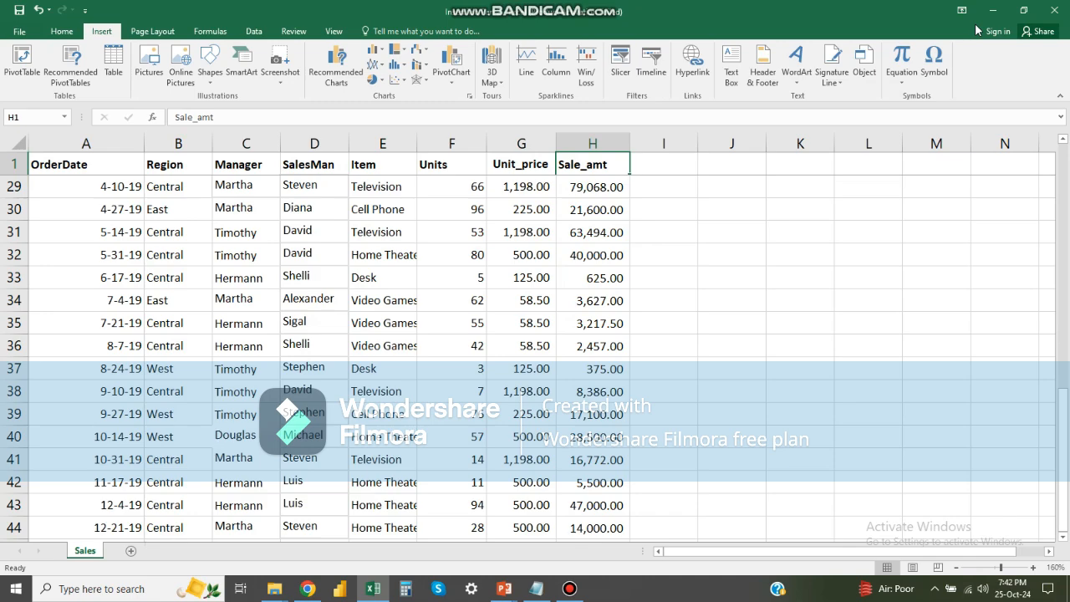
pyautogui.hotkey('ctrl', 'shift', 'Down')
pyautogui.hotkey('ctrl', 'shift', 'Up')
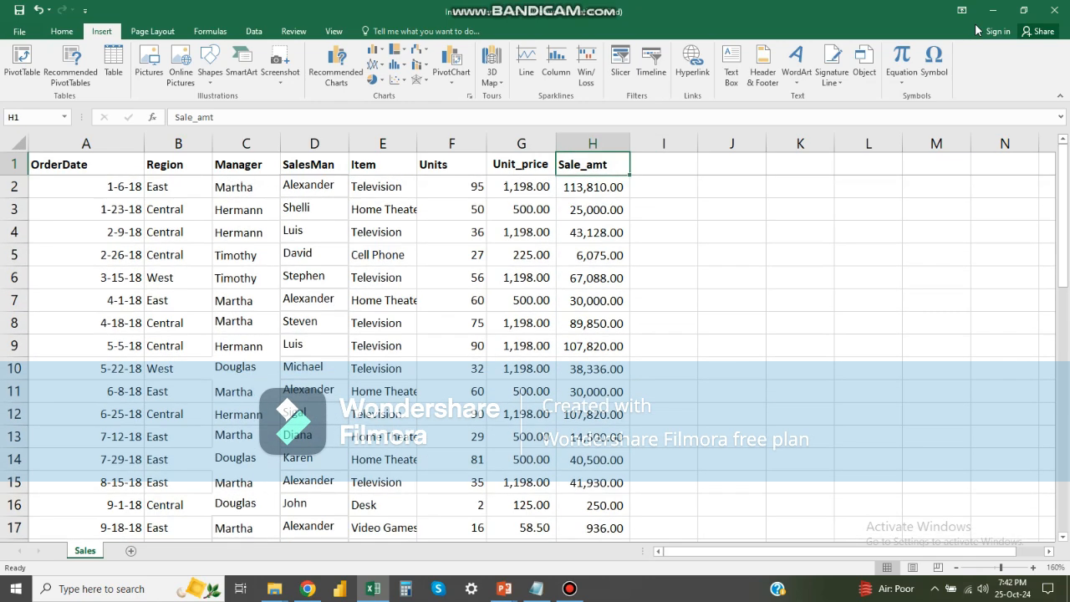
pyautogui.press('Down')
pyautogui.press('Up')
pyautogui.hotkey('ctrl', 'shift', 'Down')
pyautogui.hotkey('ctrl', 'Up')
pyautogui.hotkey('ctrl', 'Left')
pyautogui.press('Right')
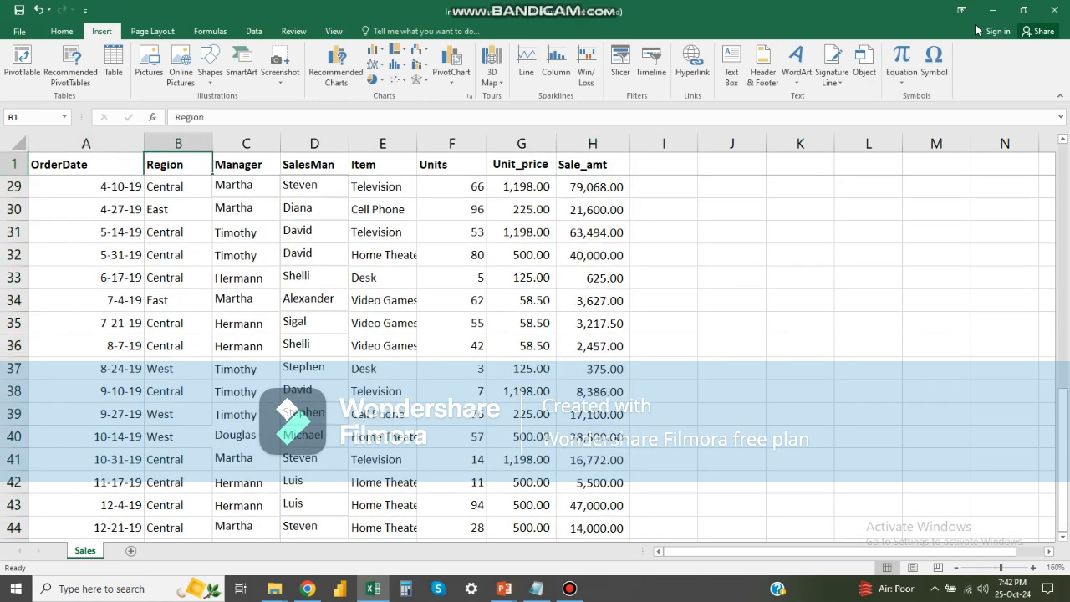
pyautogui.press('Down')
pyautogui.press('Up')
pyautogui.press('Left')
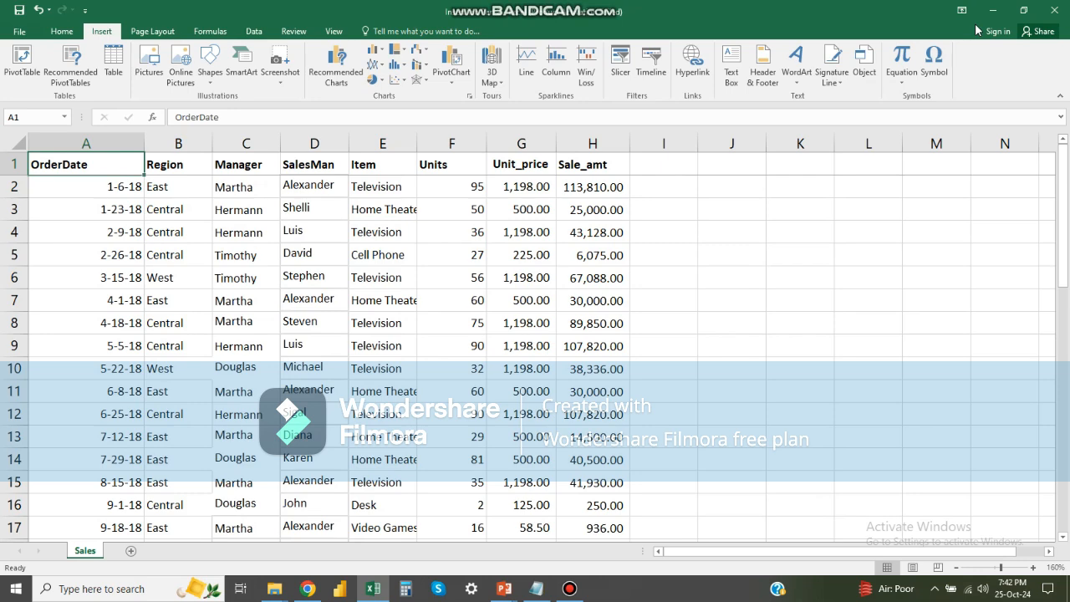
# Step: Create a PivotTable on a new worksheet from the full sales data range A1:H44
pyautogui.hotkey('ctrl', 'shift', 'End')
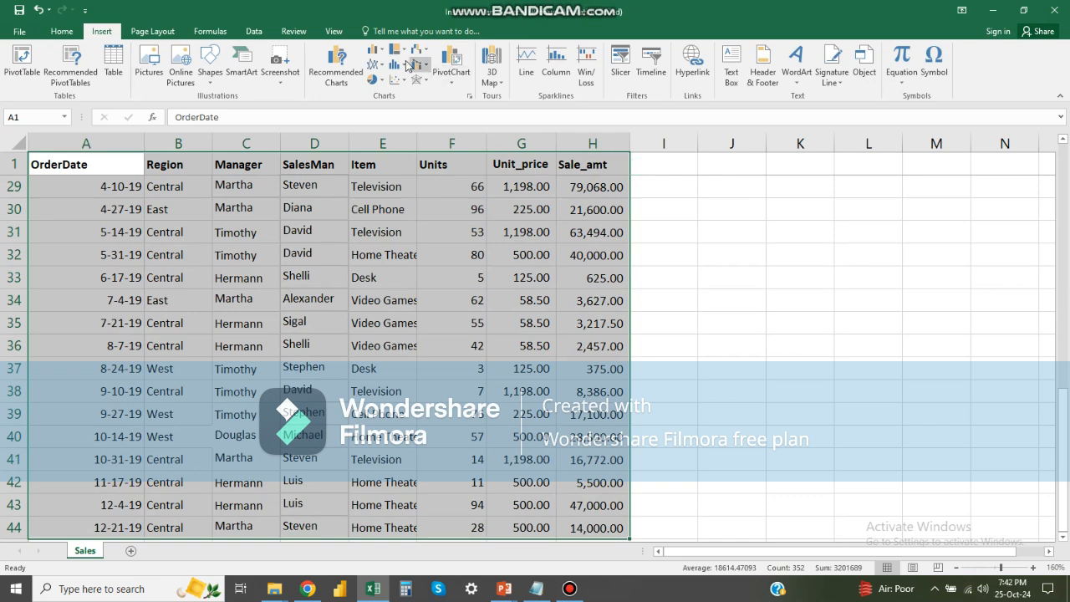
pyautogui.click(22, 60)
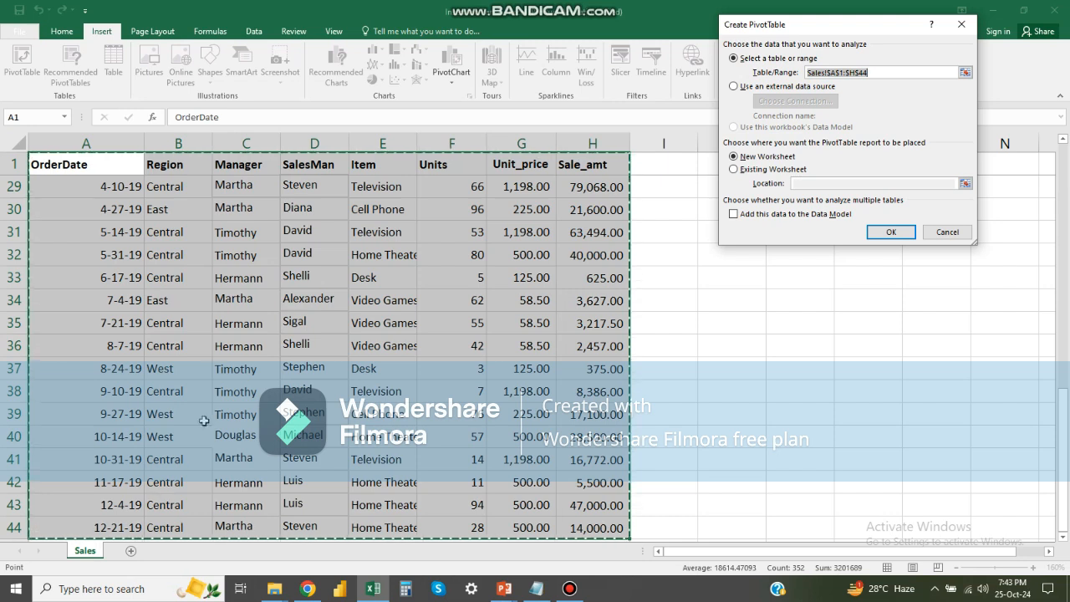
pyautogui.click(893, 233)
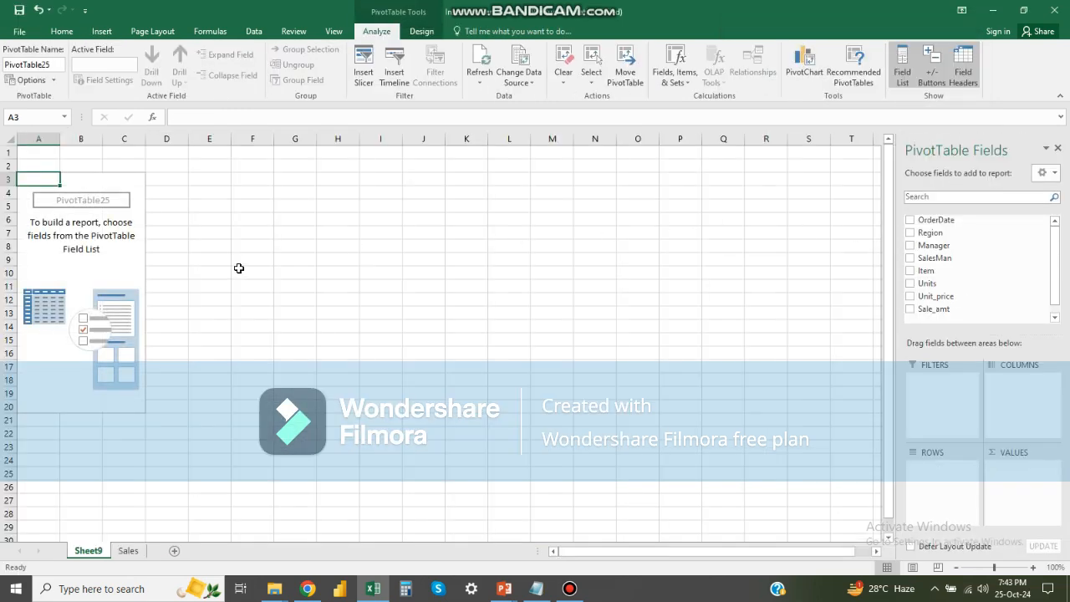
pyautogui.scroll(2, 239, 267)
pyautogui.hotkey('alt', 'Tab')
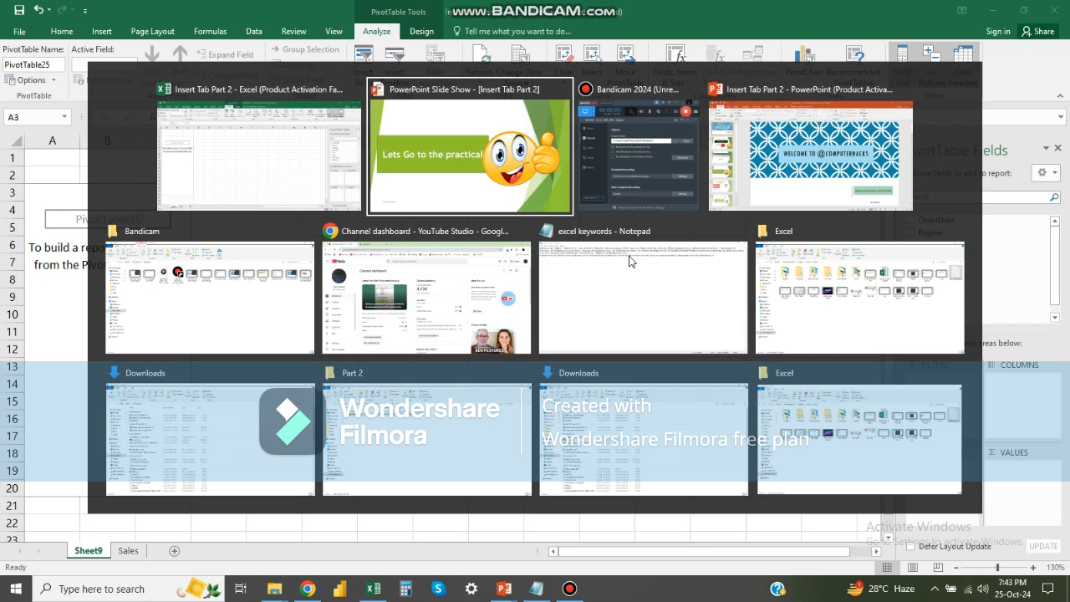
pyautogui.hotkey('alt', 'Tab')
pyautogui.hotkey('alt', 'Tab')
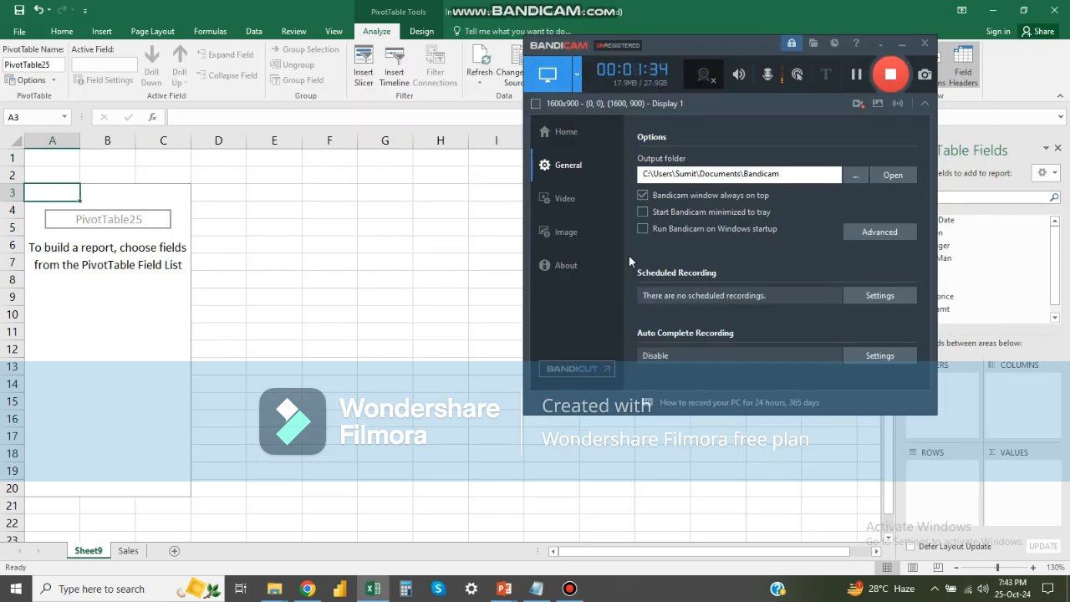
pyautogui.click(900, 42)
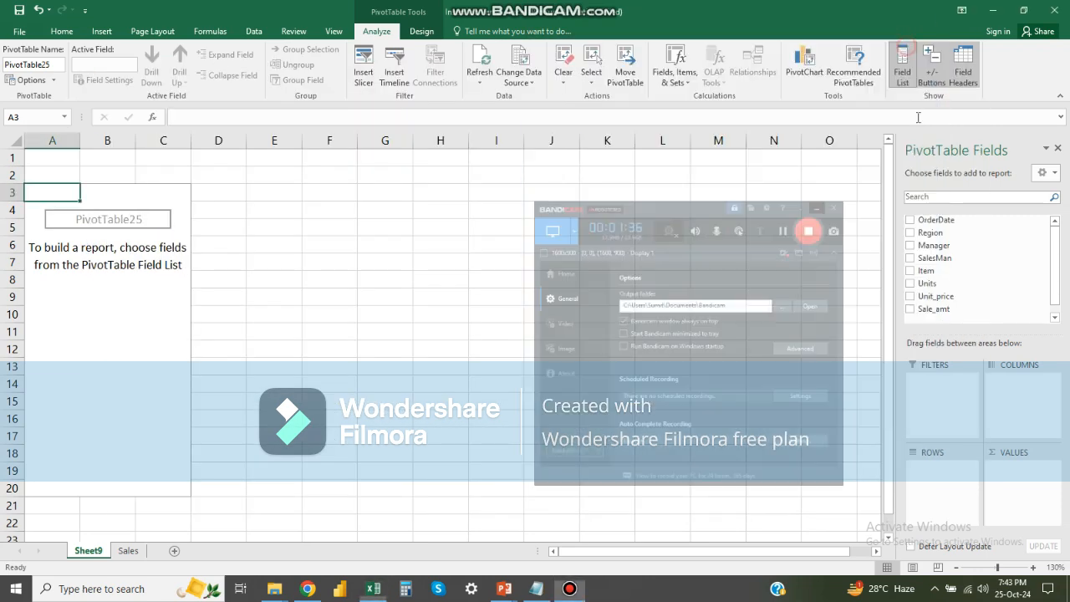
# Step: Build the pivot report with Region as rows and the sum of Sale_amt as values
pyautogui.moveTo(945, 234); pyautogui.dragTo(959, 482)
pyautogui.moveTo(945, 310); pyautogui.dragTo(1022, 464)
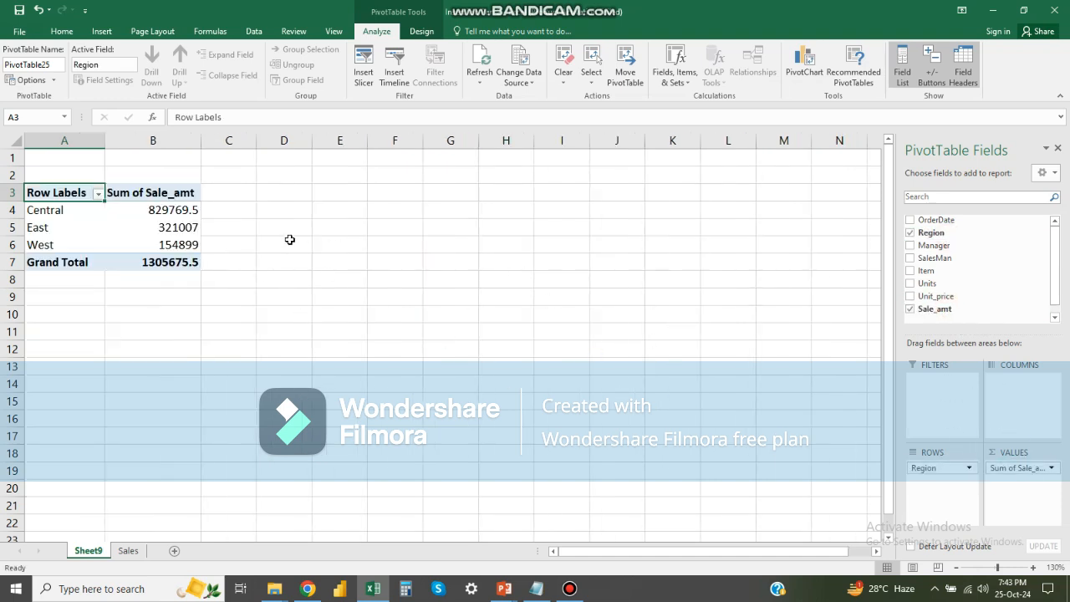
# Step: Examine the pivot table's sales amounts by region and its grand total
pyautogui.click(155, 209)
pyautogui.click(238, 209)
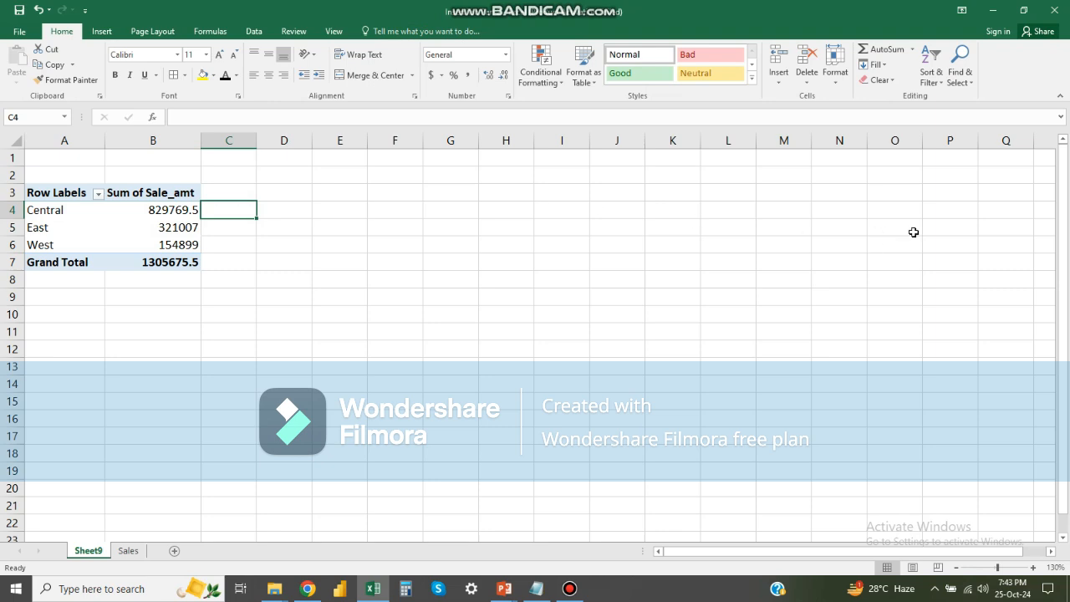
pyautogui.press('Right')
pyautogui.press('Left')
pyautogui.press('Left')
pyautogui.press('Left')
pyautogui.press('Right')
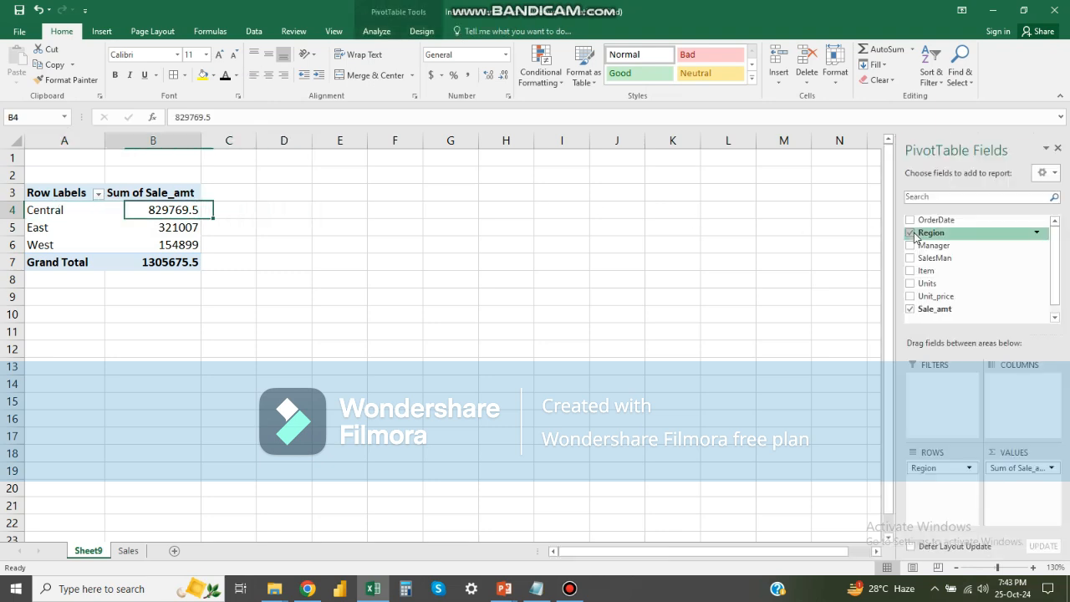
pyautogui.press('Down')
pyautogui.press('Down')
pyautogui.press('Down')
pyautogui.press('Down')
pyautogui.press('Down')
pyautogui.press('Left')
pyautogui.press('Up')
pyautogui.press('Up')
pyautogui.press('Up')
pyautogui.press('Up')
pyautogui.press('Up')
pyautogui.press('Up')
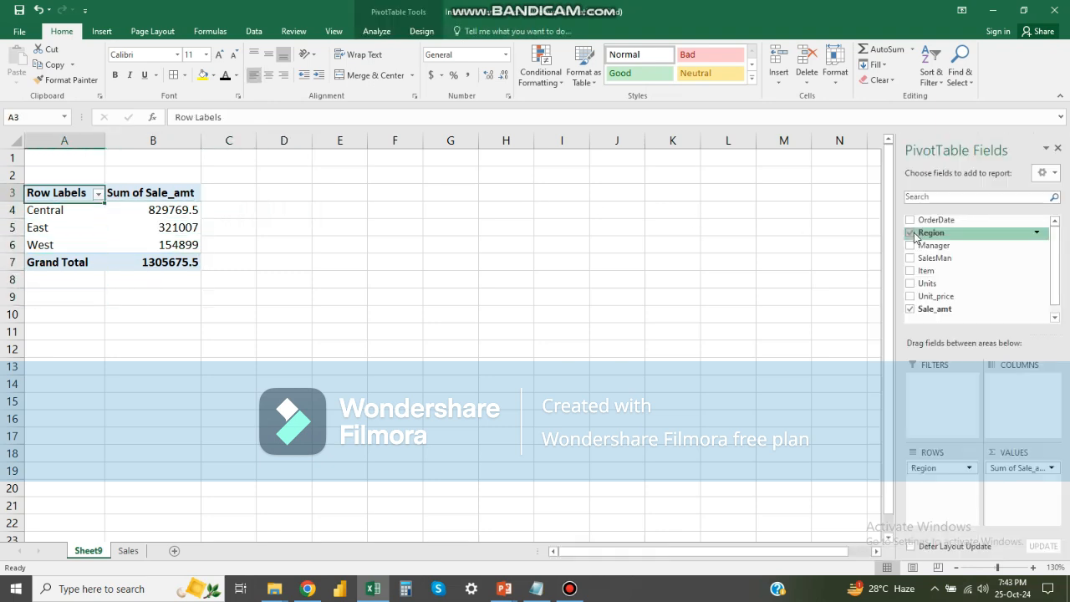
pyautogui.press('Right')
pyautogui.press('Left')
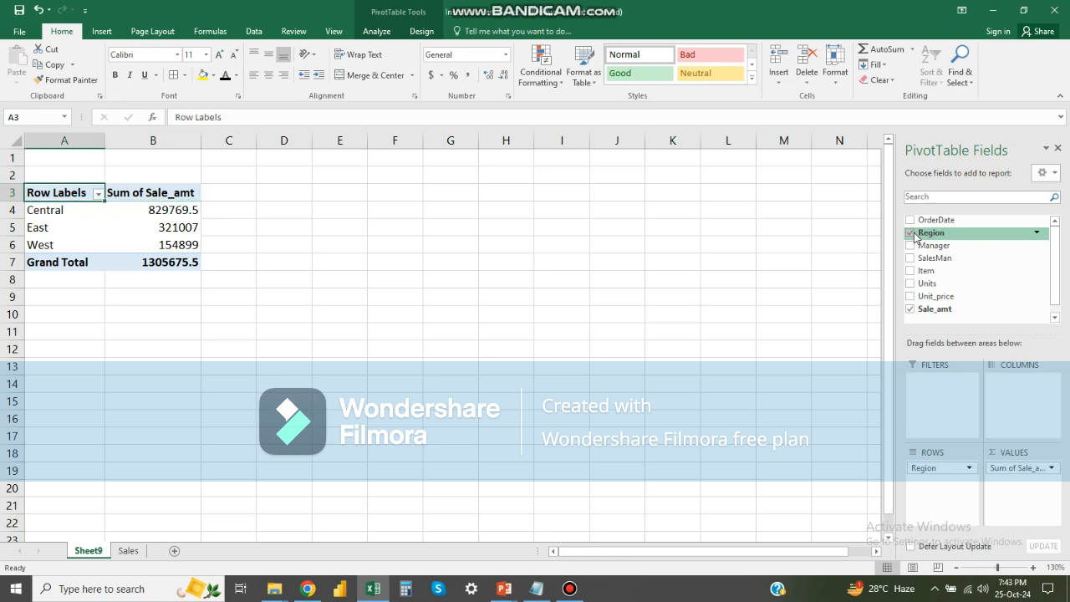
# Step: Copy the whole pivot table and paste it as values only, starting at cell A9
pyautogui.hotkey('ctrl', 'a')
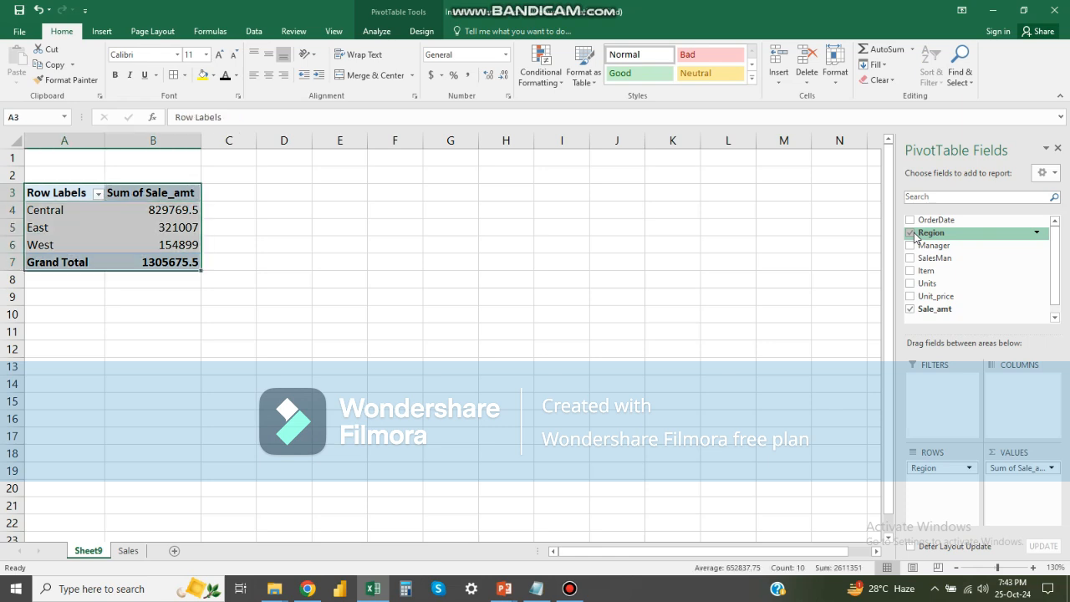
pyautogui.hotkey('ctrl', 'c')
pyautogui.press('Down')
pyautogui.press('Down')
pyautogui.press('Down')
pyautogui.press('Down')
pyautogui.press('Down')
pyautogui.press('Down')
pyautogui.hotkey('ctrl', 'alt', 'v')
pyautogui.press('v')
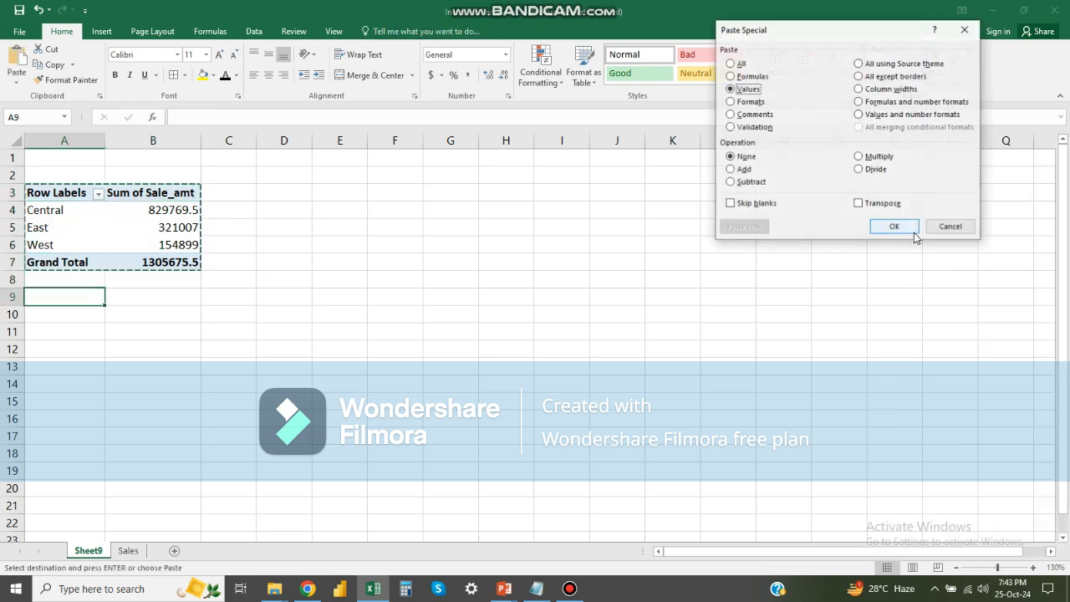
pyautogui.click(913, 233)
# Step: Paste the pivot table's formatting onto the copied values in A9:B13 and clear the copy selection
pyautogui.hotkey('ctrl', 'alt', 'v')
pyautogui.press('t')
pyautogui.click(914, 232)
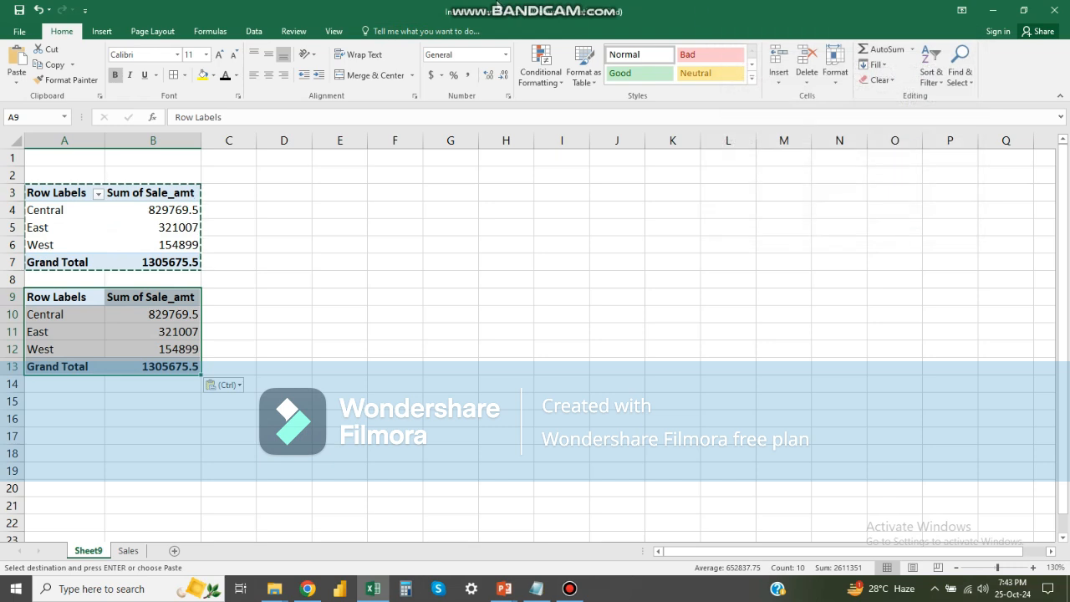
pyautogui.press('Escape')
# Step: Insert a 2-D clustered column chart based on the pasted table A9:B13
pyautogui.click(98, 33)
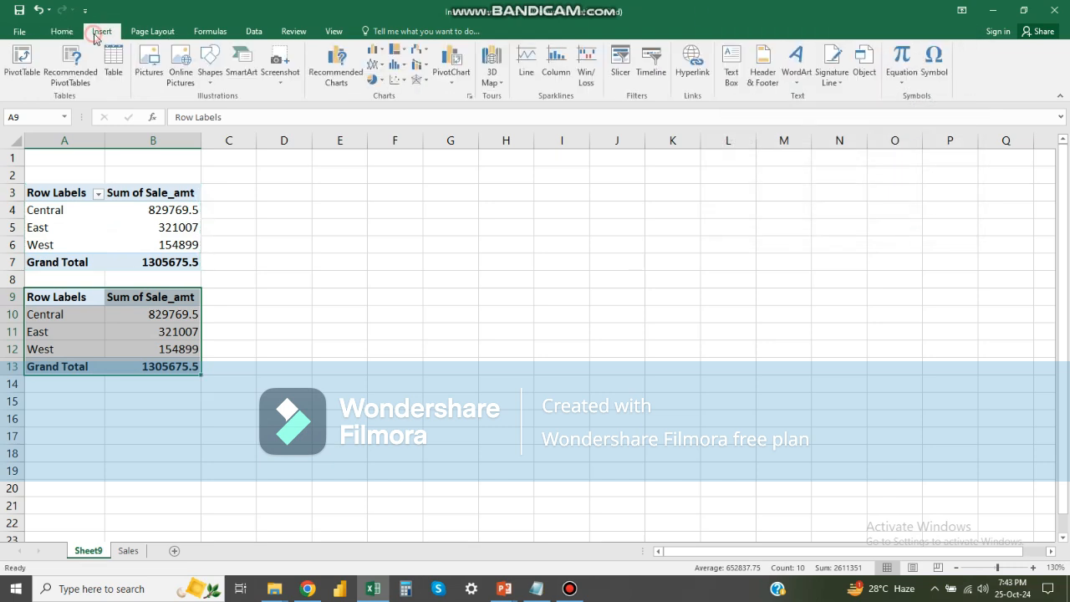
pyautogui.click(373, 49)
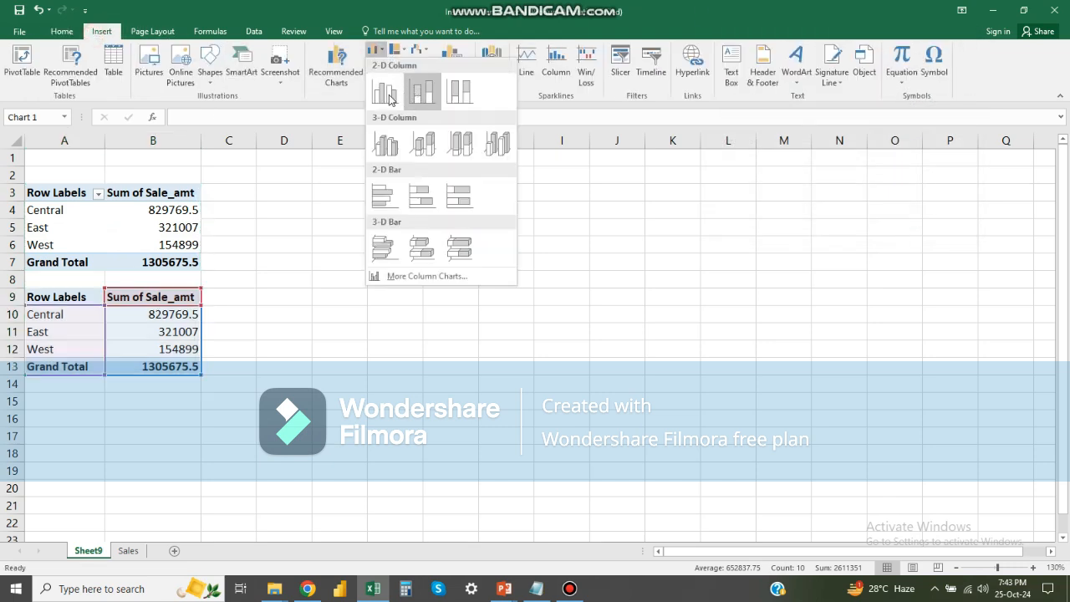
pyautogui.click(388, 99)
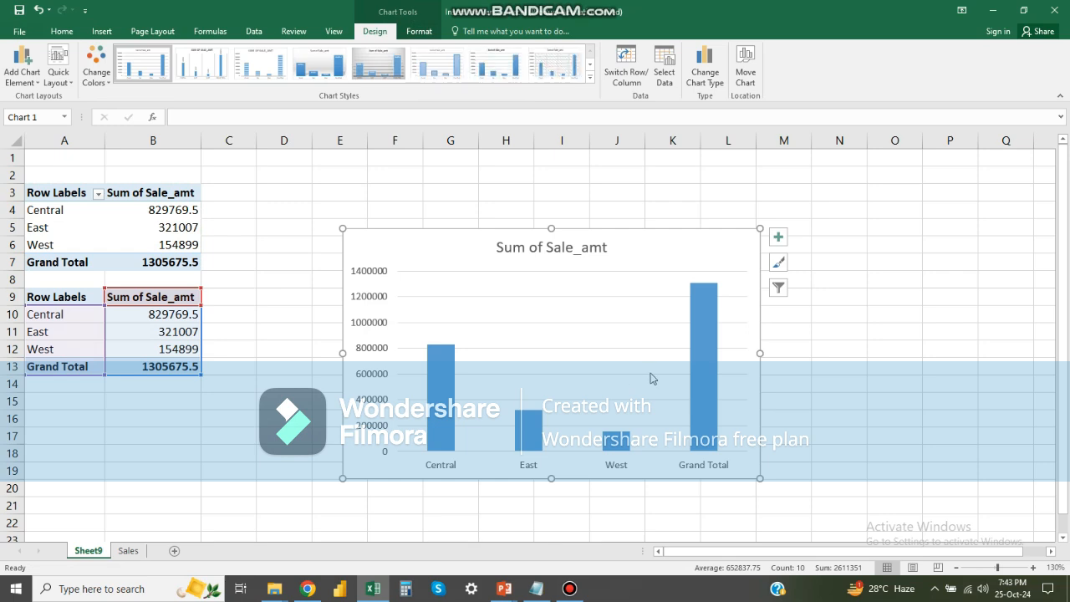
# Step: Change the chart title to "Sales" and move the chart up, closer to the tables
pyautogui.click(559, 246)
pyautogui.doubleClick(565, 249)
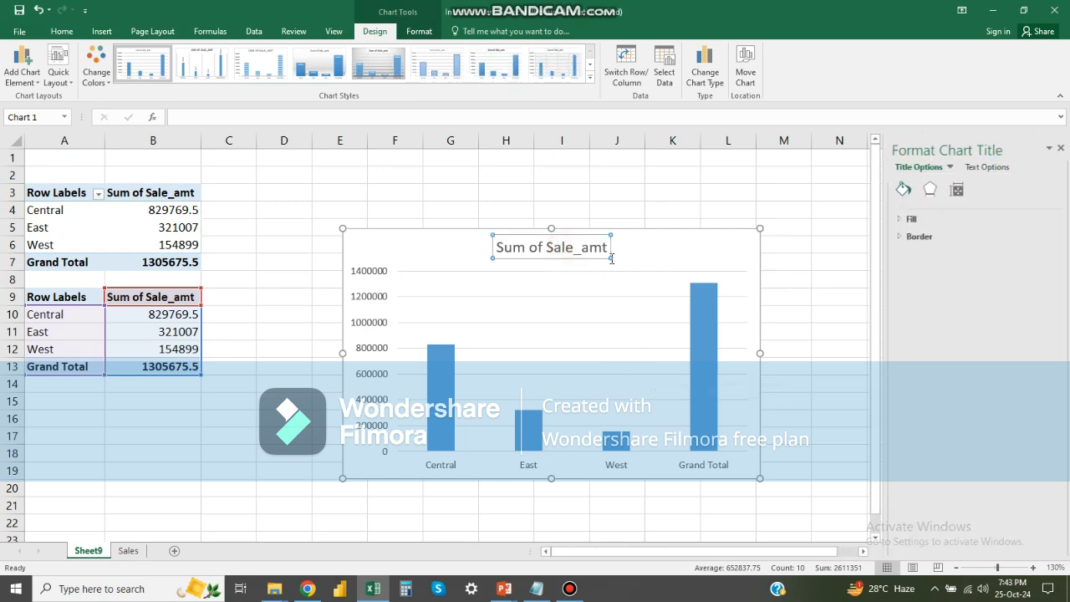
pyautogui.press('BackSpace')
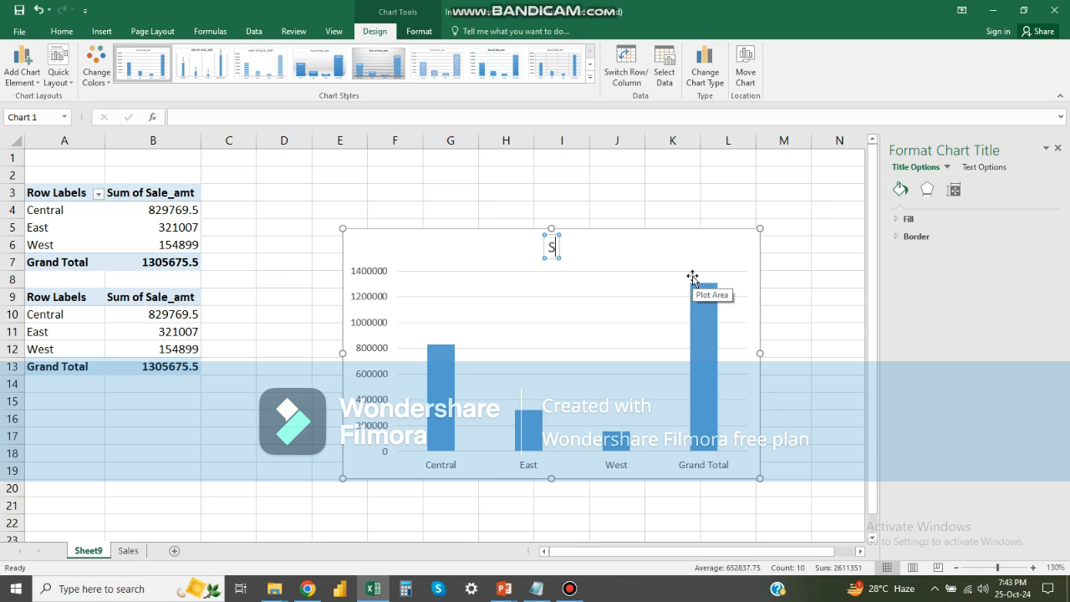
pyautogui.write('Sales')
pyautogui.click(850, 258)
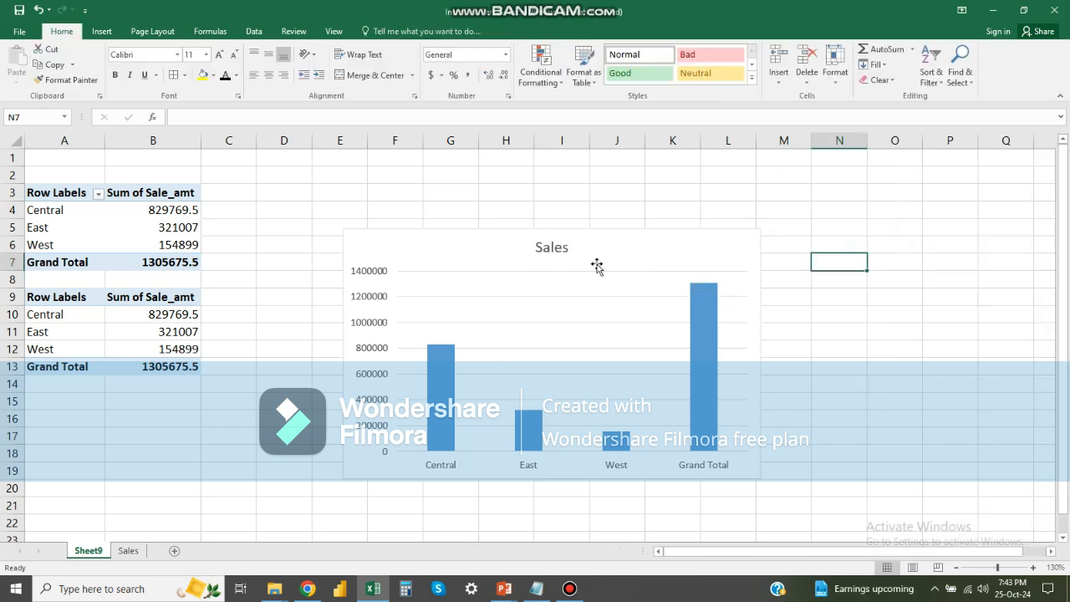
pyautogui.moveTo(595, 265); pyautogui.dragTo(506, 219)
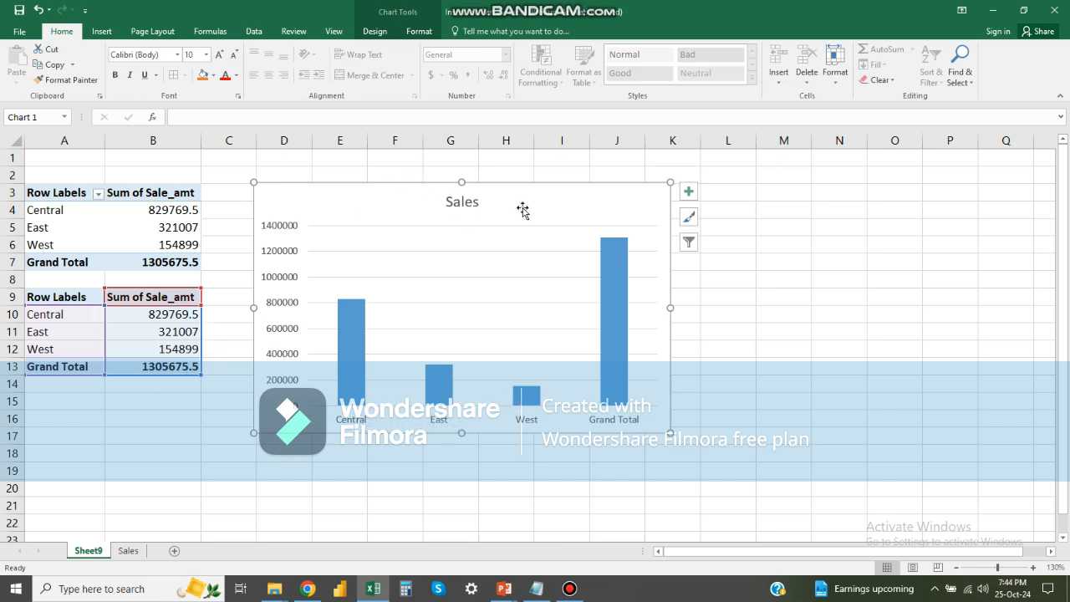
# Step: Exclude the Grand Total category from the Sales chart's data source
pyautogui.click(375, 32)
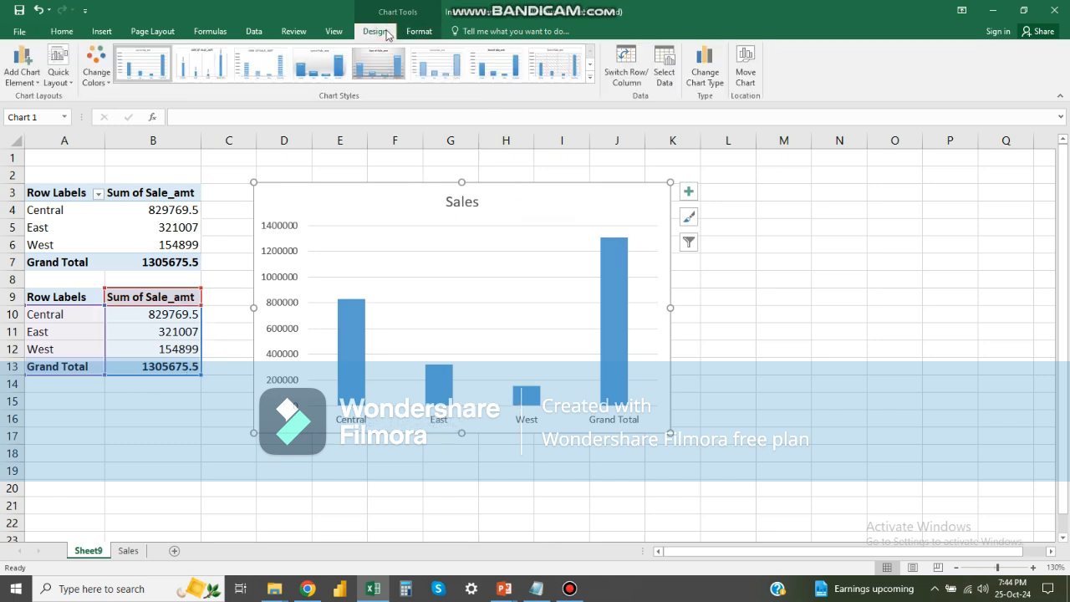
pyautogui.click(665, 65)
pyautogui.click(872, 212)
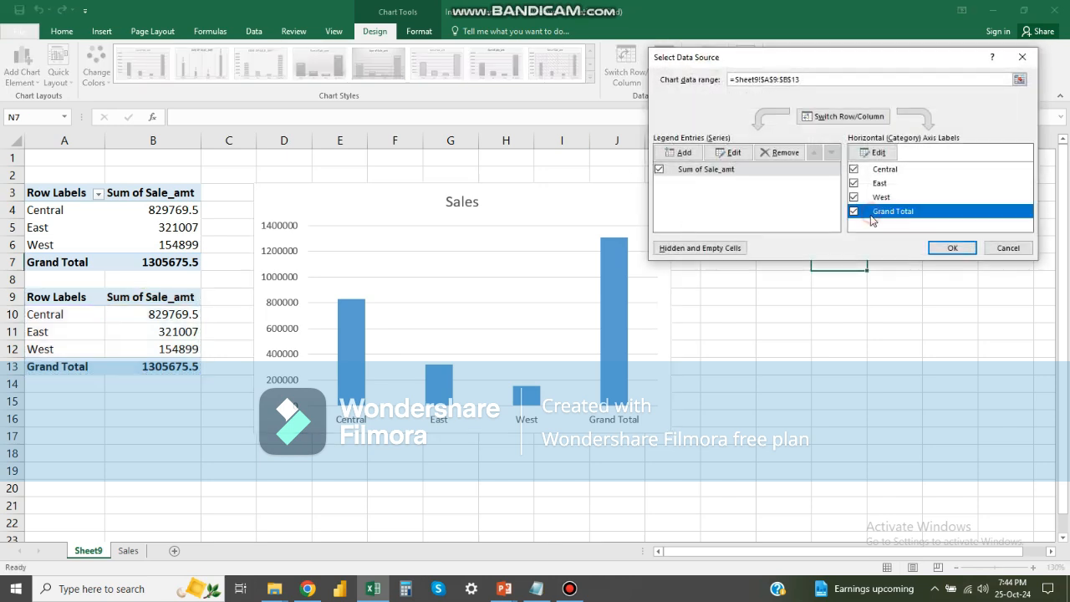
pyautogui.click(853, 212)
pyautogui.click(952, 248)
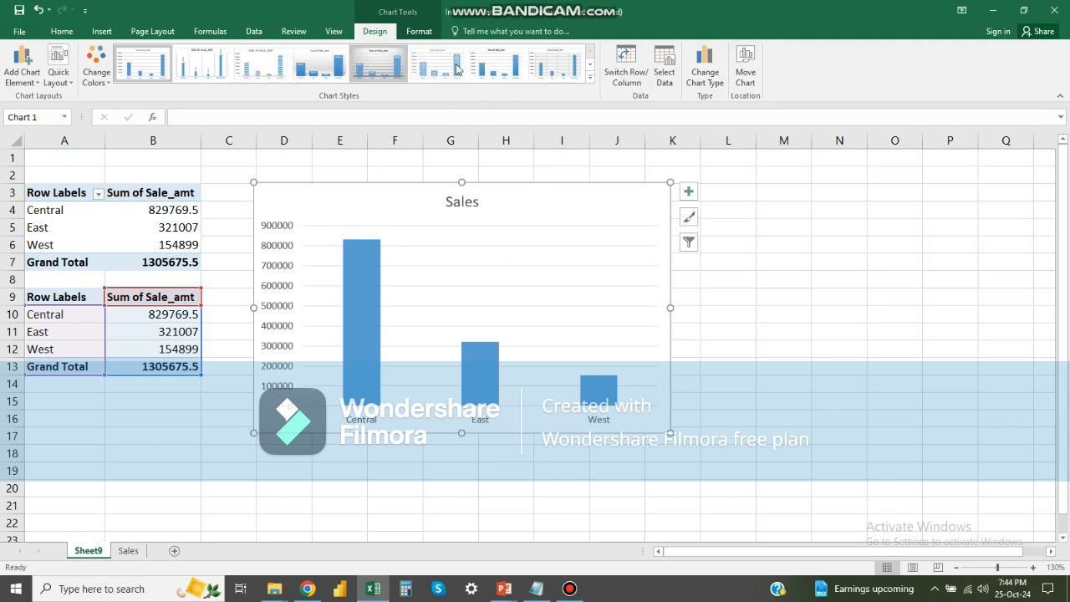
# Step: Apply the dark chart style with outlined blue columns to the Sales chart
pyautogui.click(589, 77)
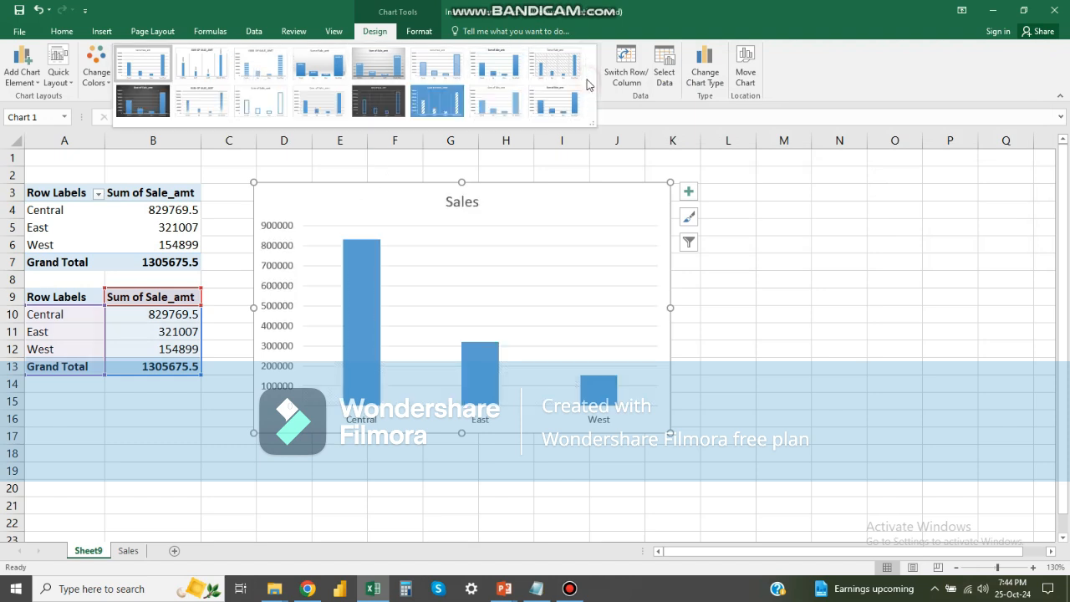
pyautogui.click(379, 106)
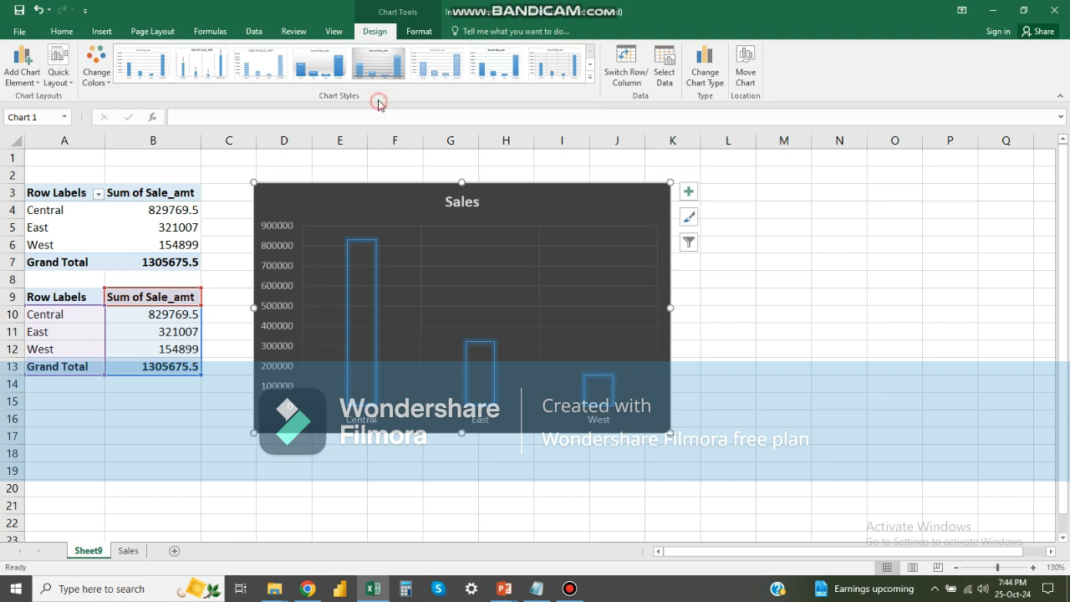
# Step: Add a primary vertical axis title to the Sales chart and set its text to "Sales Amount"
pyautogui.click(36, 80)
pyautogui.moveTo(50, 97)
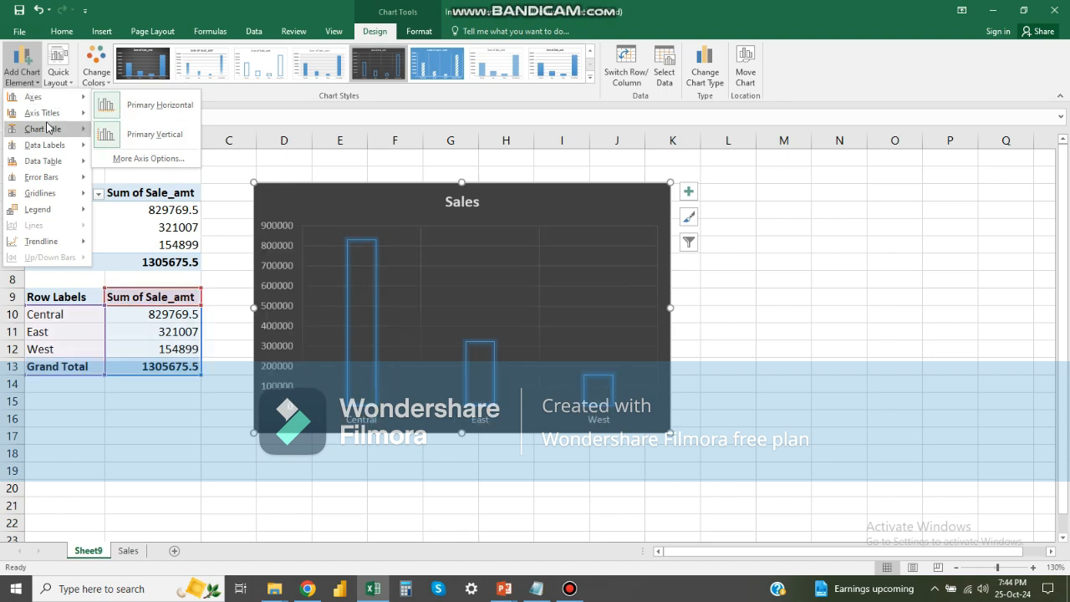
pyautogui.moveTo(52, 117)
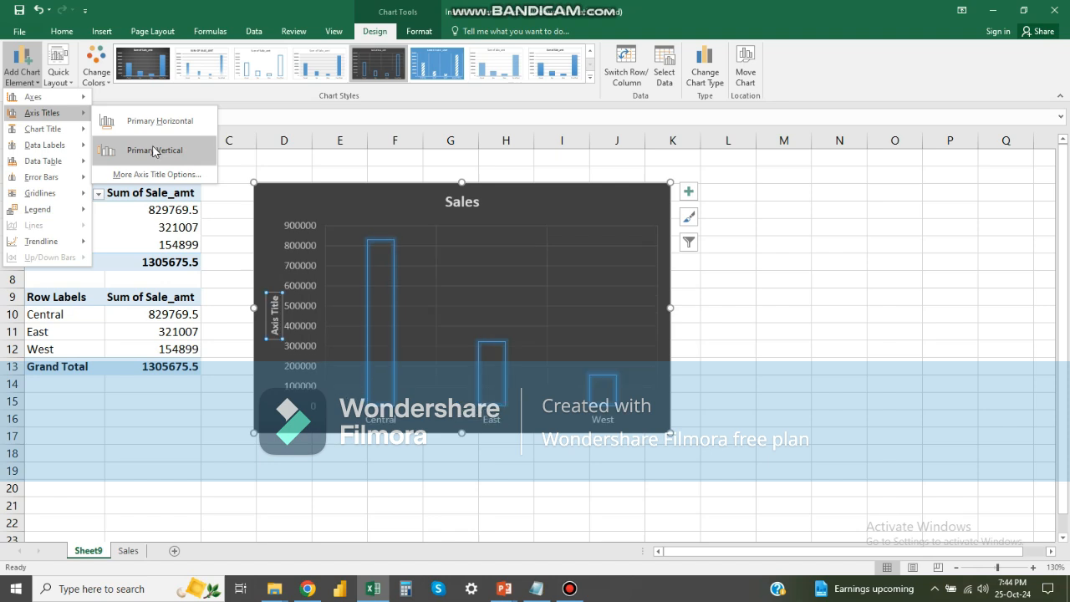
pyautogui.click(151, 150)
pyautogui.tripleClick(275, 312)
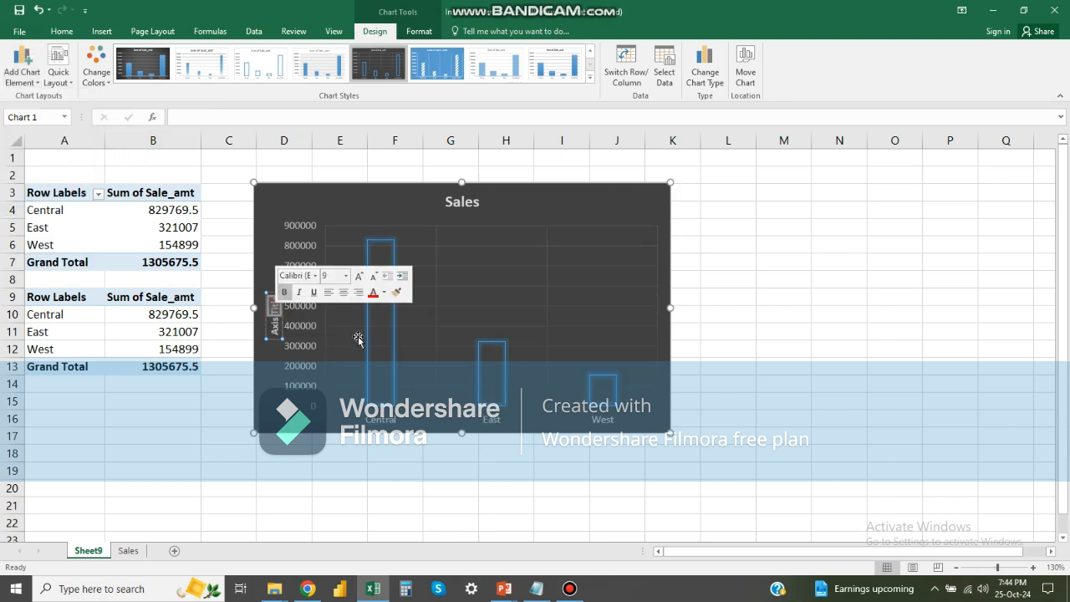
pyautogui.write('Sales')
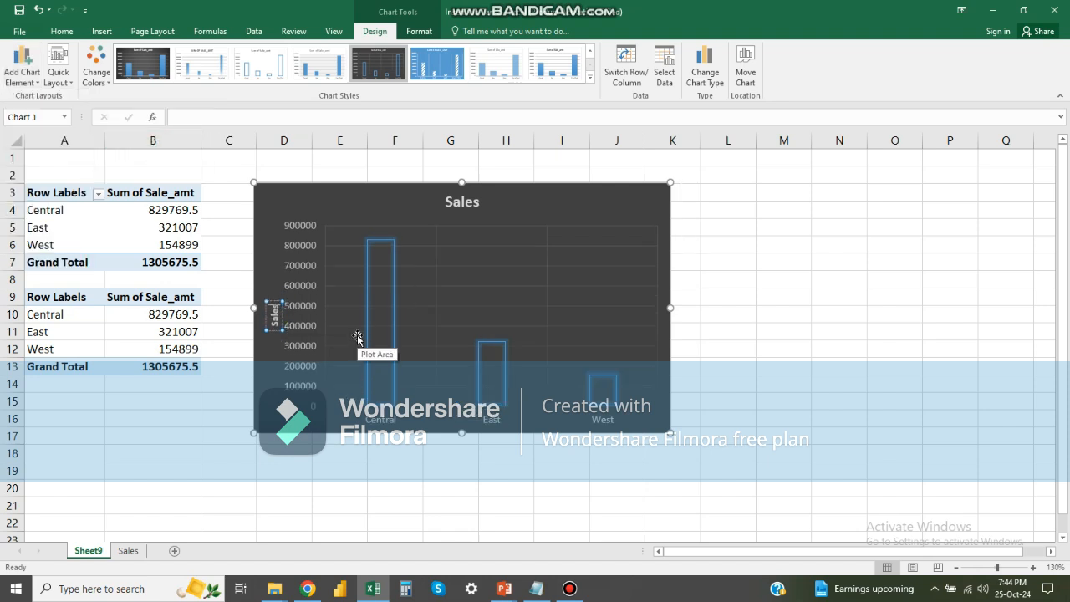
pyautogui.write(' Amount')
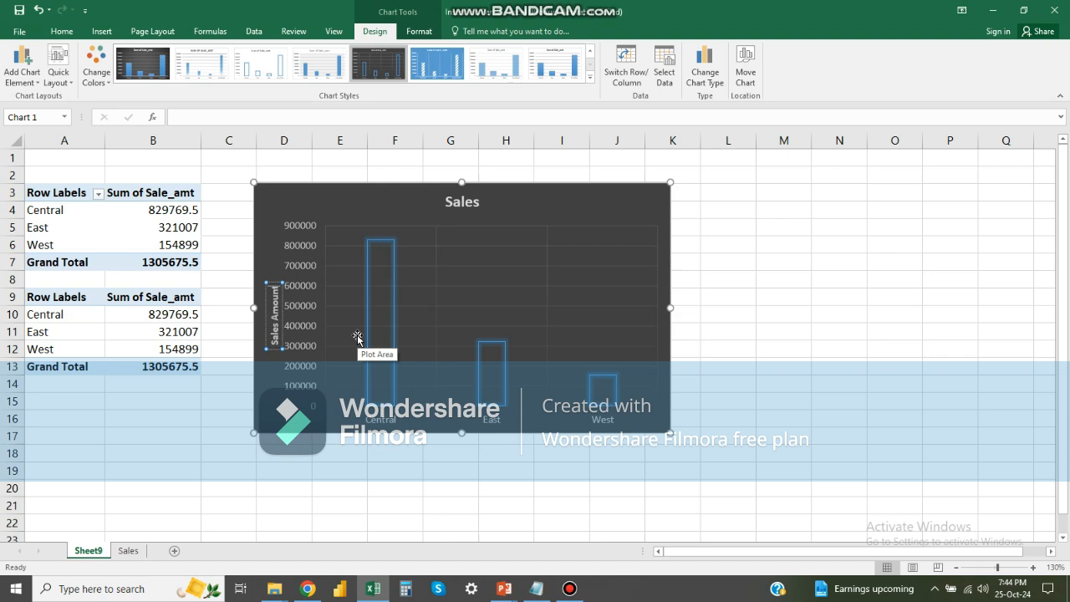
pyautogui.click(165, 434)
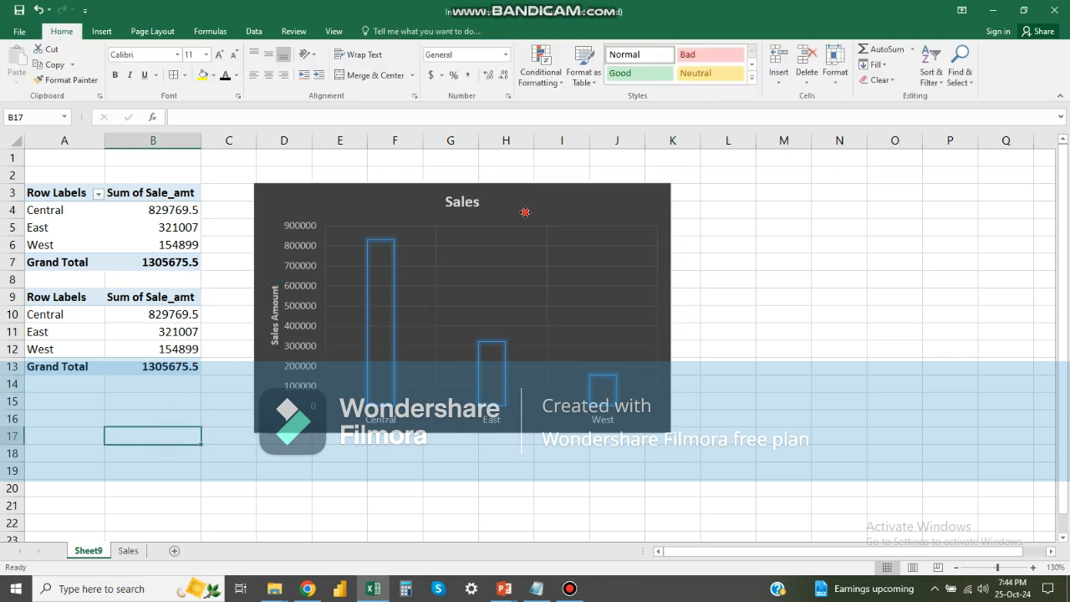
# Step: Add Data Callout labels and a data table without legend keys to the Sales chart
pyautogui.click(525, 212)
pyautogui.click(31, 77)
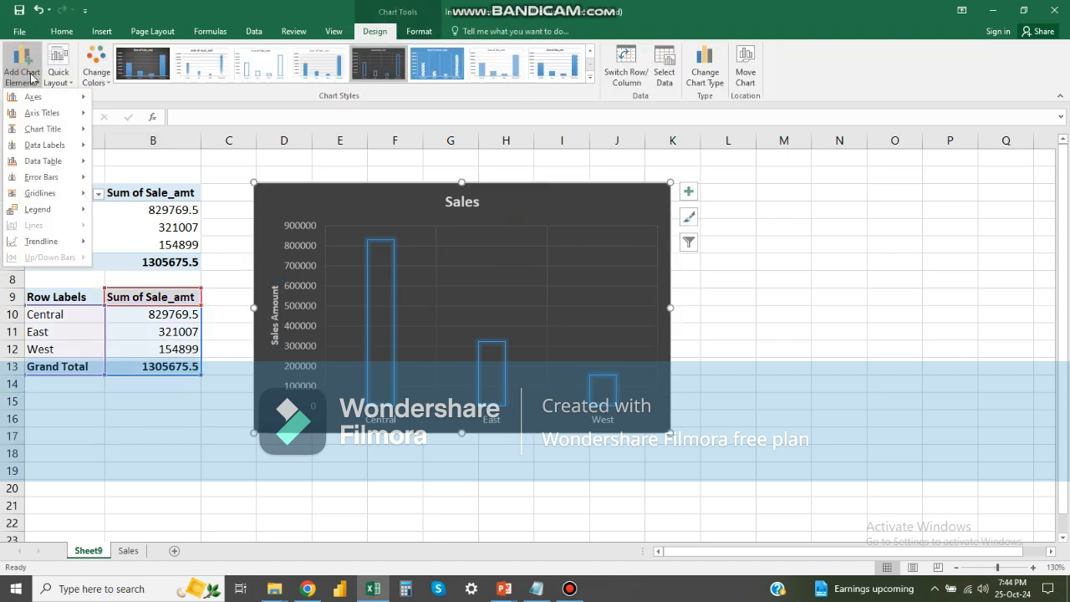
pyautogui.moveTo(55, 134)
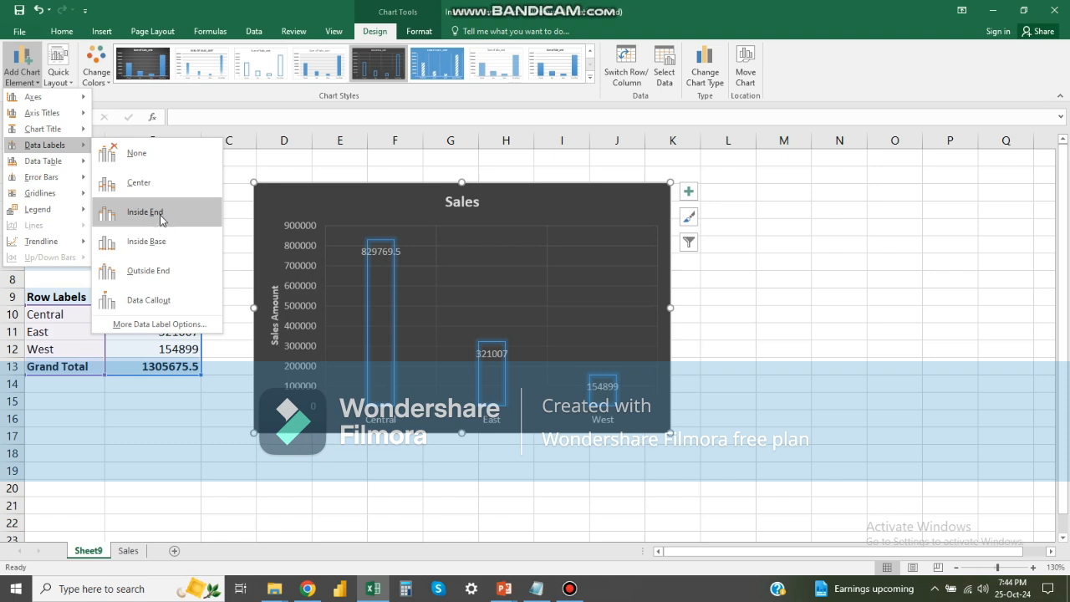
pyautogui.click(167, 310)
pyautogui.click(22, 71)
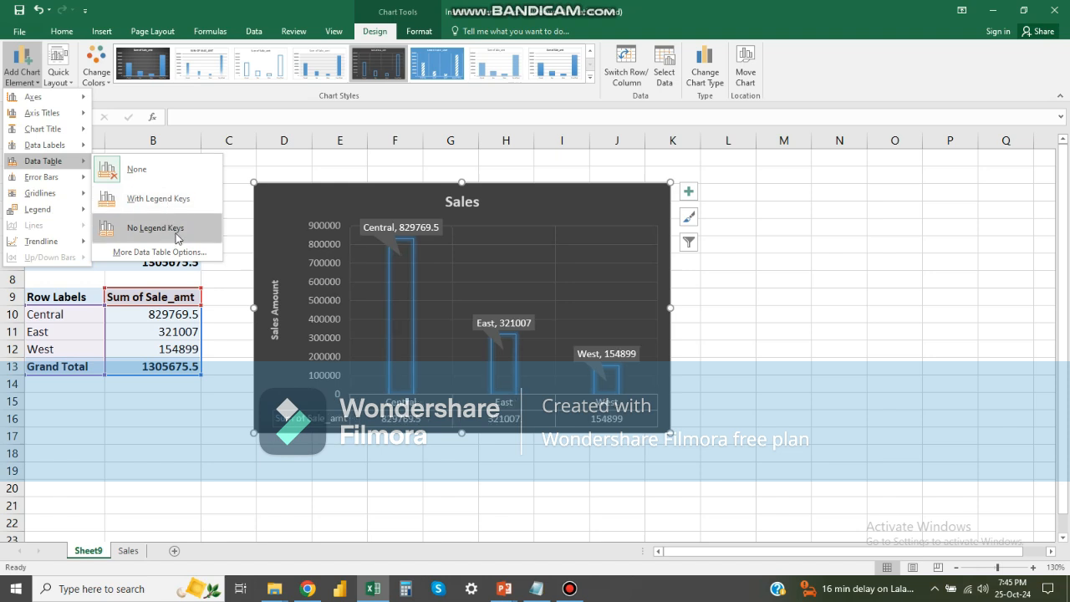
pyautogui.click(176, 228)
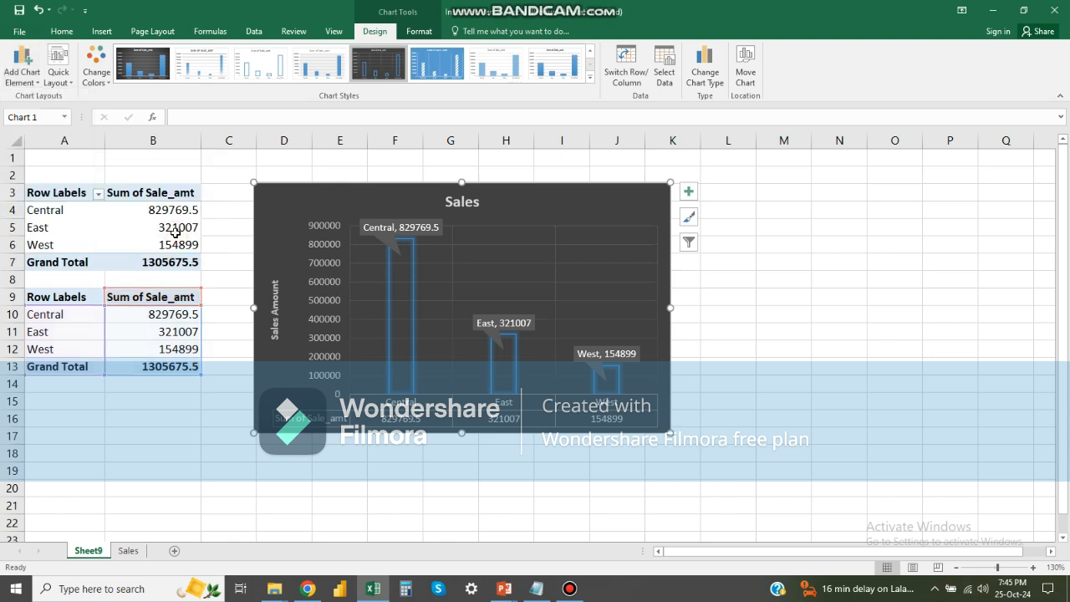
# Step: Remove the primary major horizontal and primary major vertical gridlines from the Sales chart
pyautogui.click(22, 66)
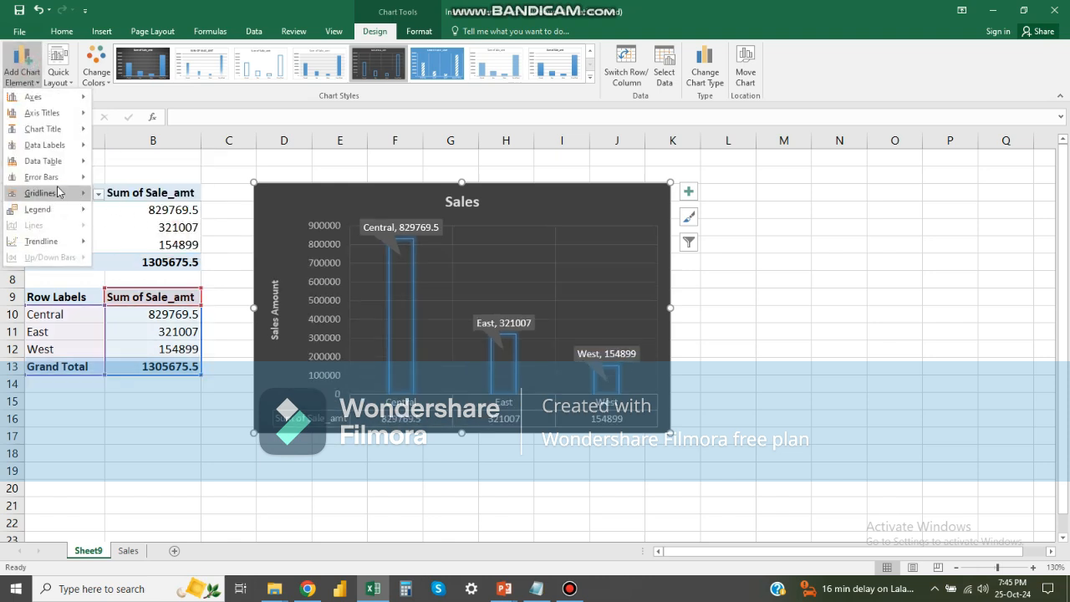
pyautogui.moveTo(59, 183)
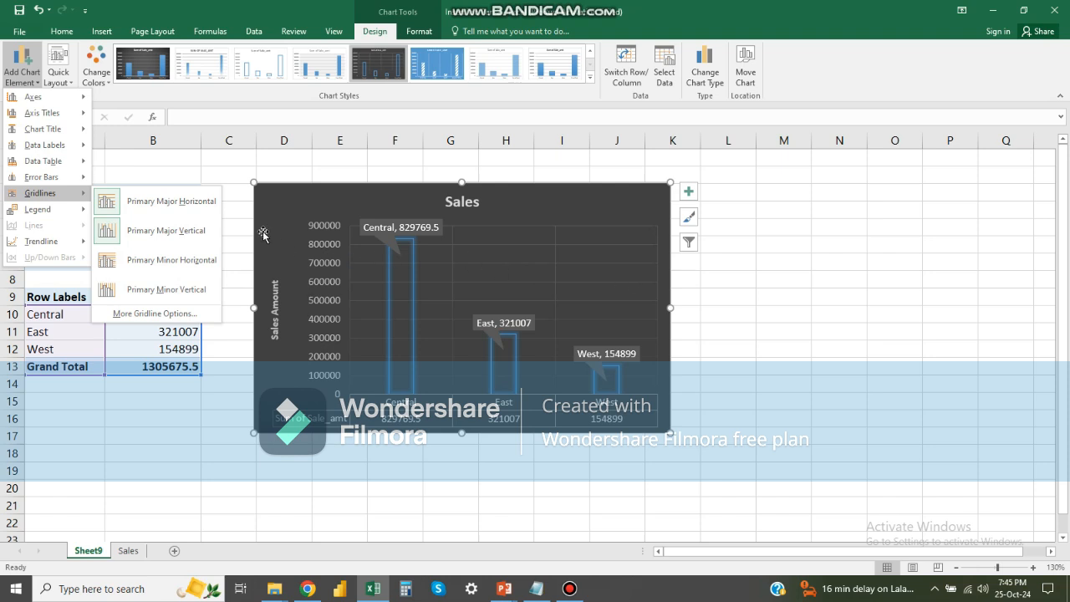
pyautogui.click(42, 79)
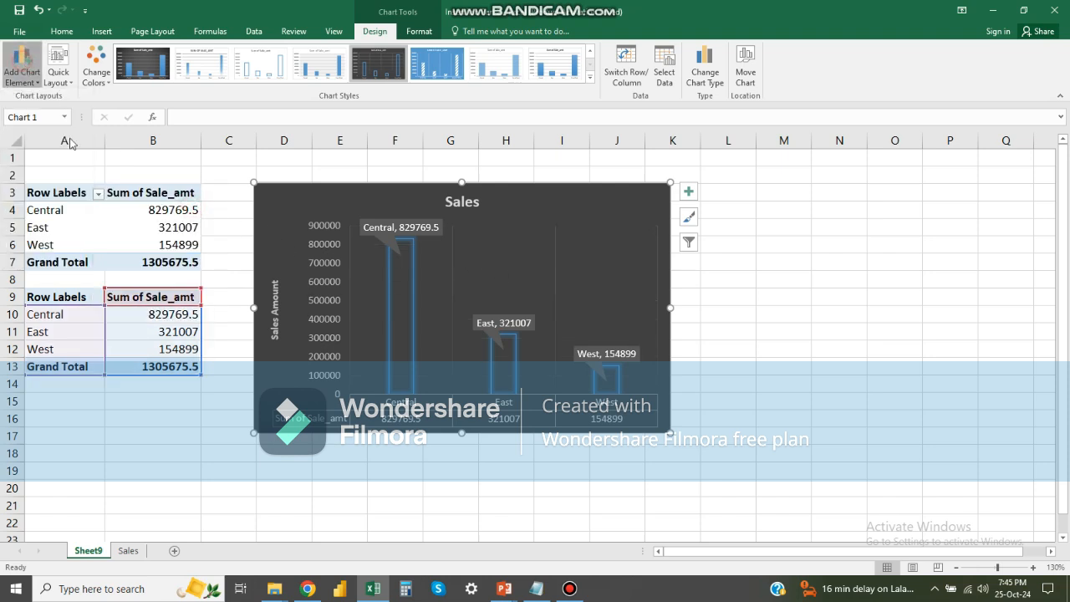
pyautogui.click(23, 74)
pyautogui.moveTo(66, 193)
pyautogui.click(173, 224)
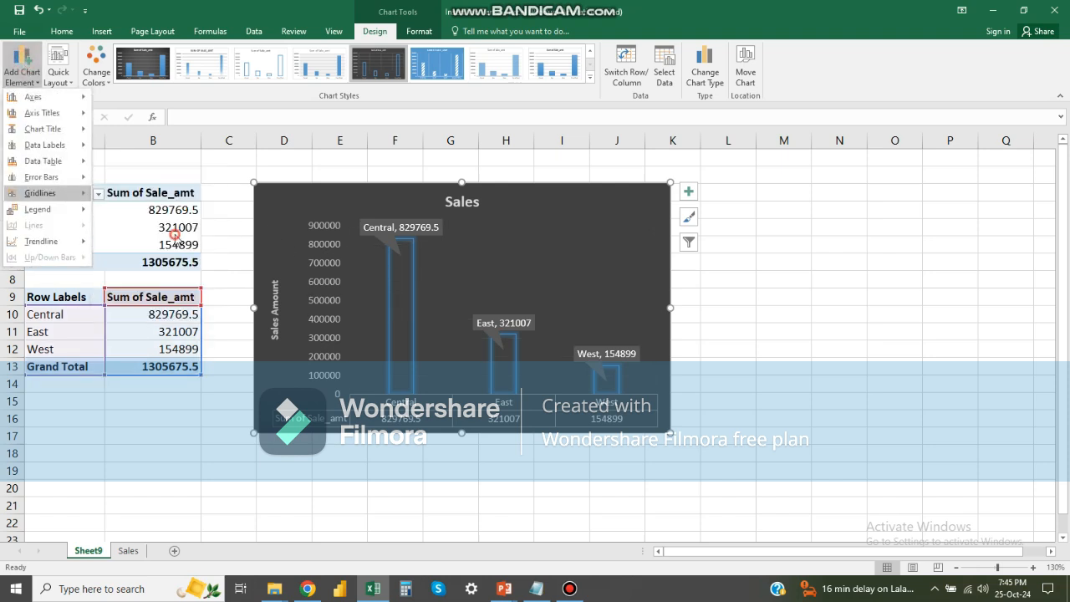
# Step: Add a legend on the right side of the Sales chart
pyautogui.click(22, 71)
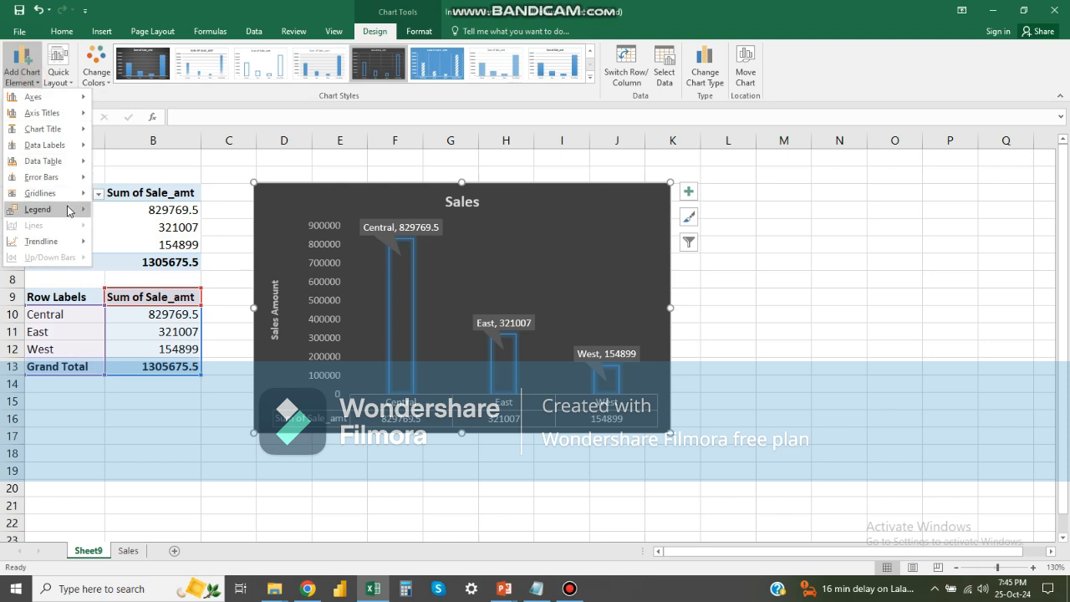
pyautogui.moveTo(58, 193)
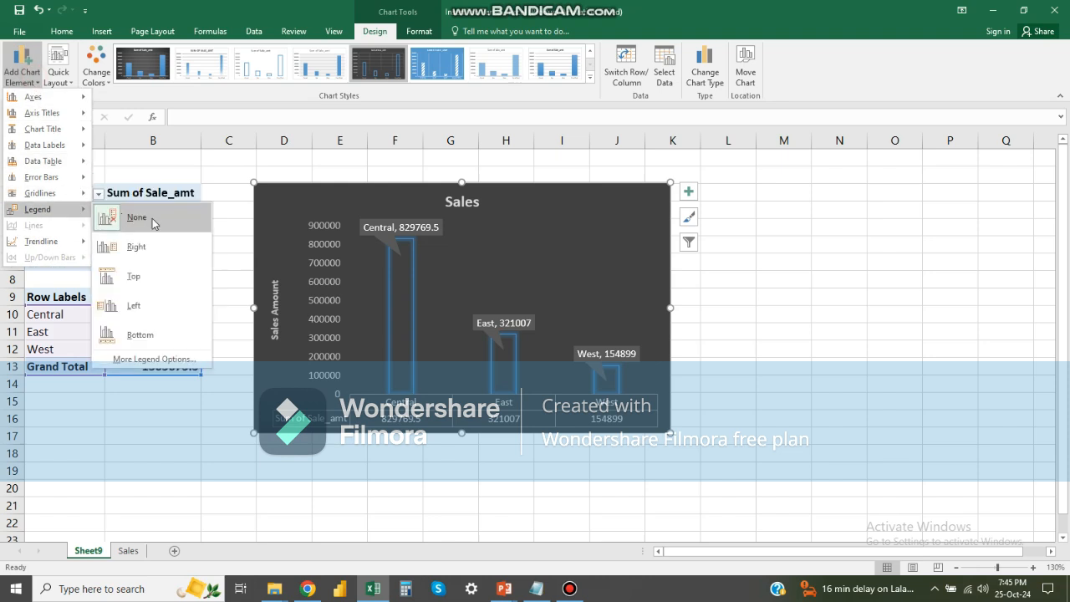
pyautogui.click(157, 259)
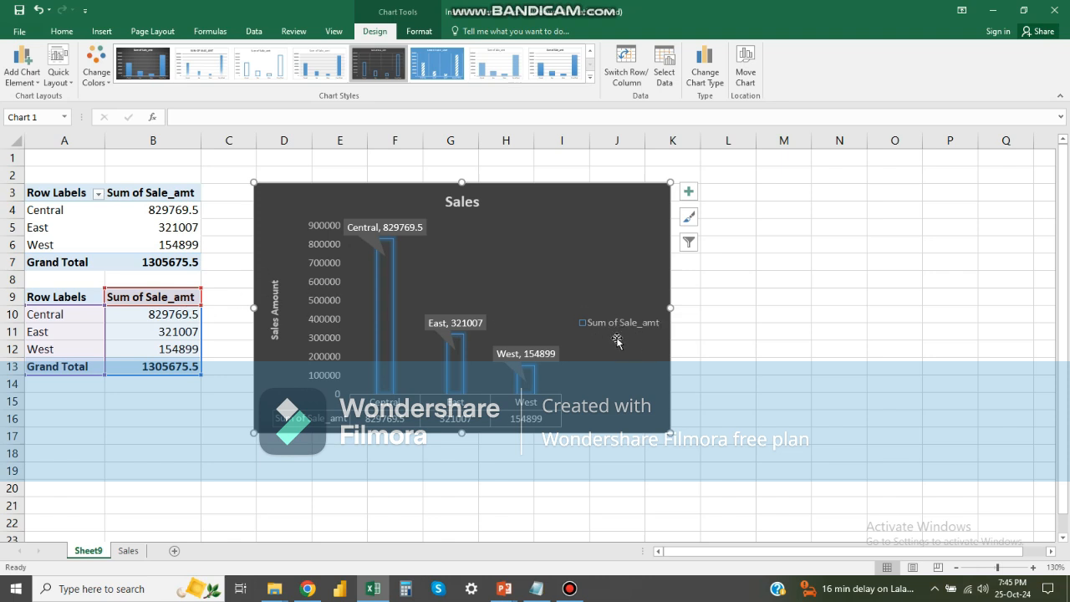
pyautogui.click(158, 398)
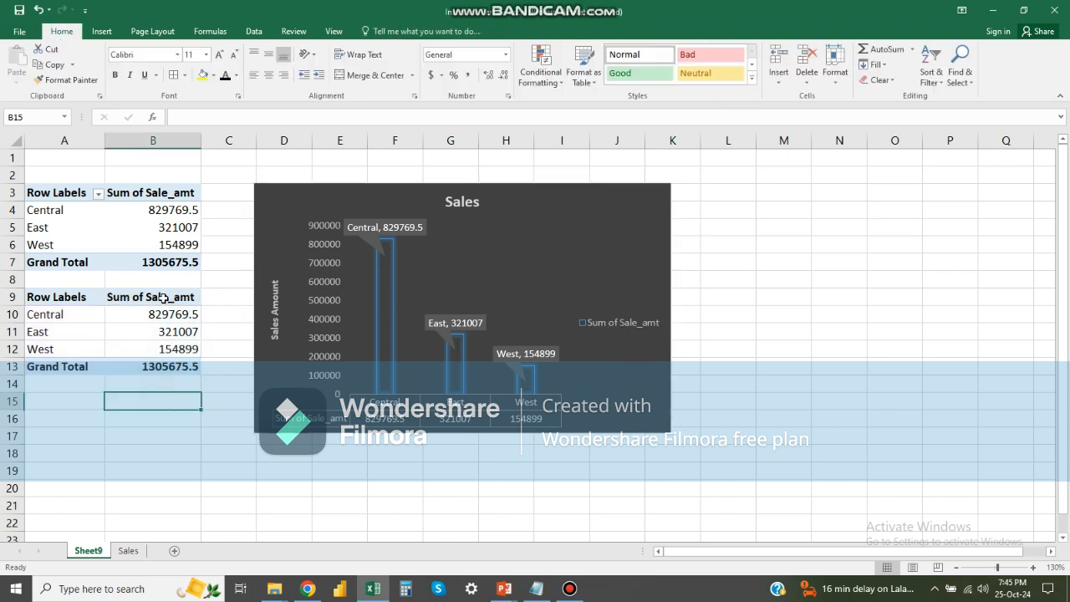
# Step: Rename the header in cell B9 of the chart's source table to "Sales Amount"
pyautogui.click(165, 301)
pyautogui.write('Sa')
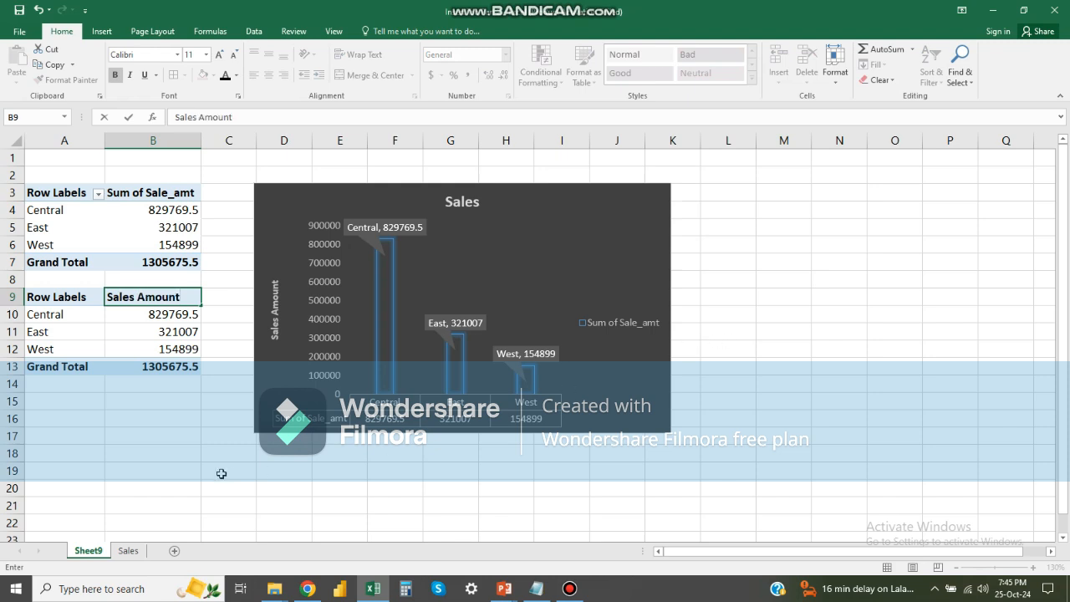
pyautogui.write('les Amount')
pyautogui.click(145, 452)
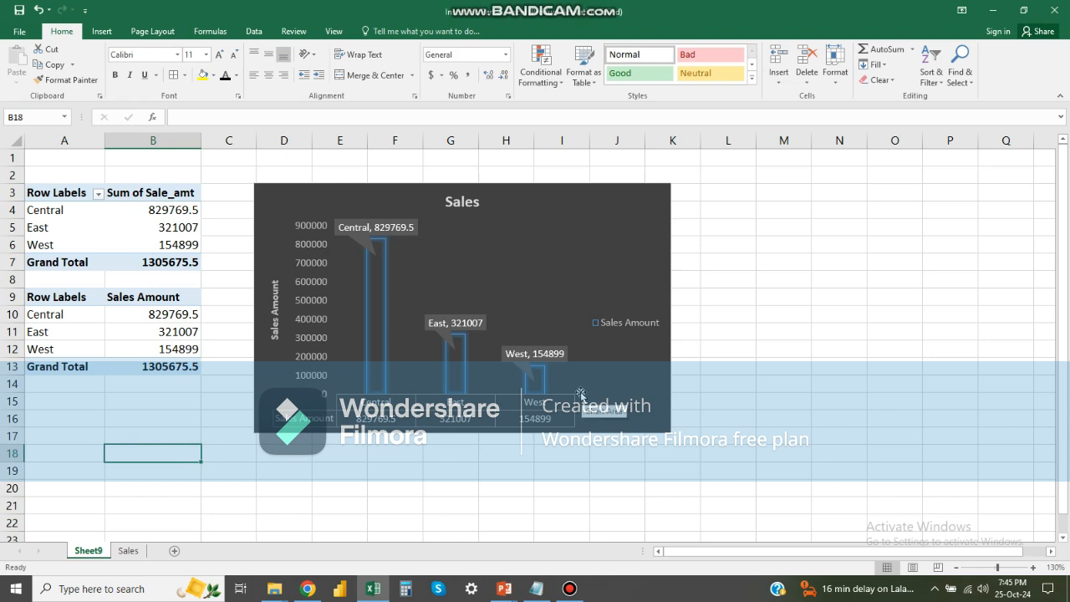
# Step: Move the Sales chart about three rows down and check its data source selection
pyautogui.click(592, 227)
pyautogui.moveTo(593, 227); pyautogui.dragTo(578, 283)
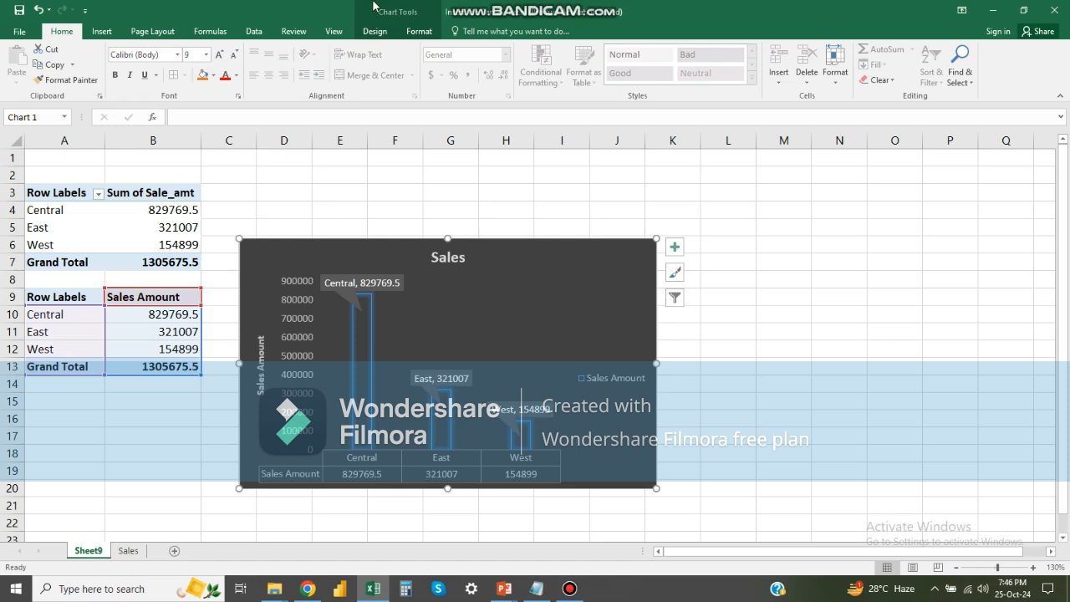
pyautogui.click(374, 31)
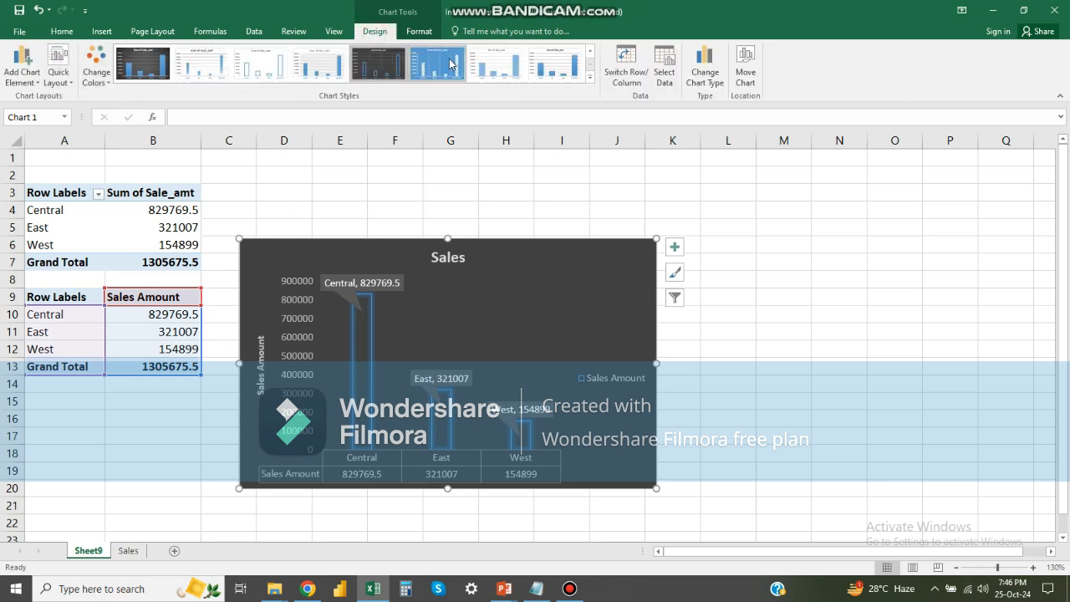
pyautogui.click(450, 63)
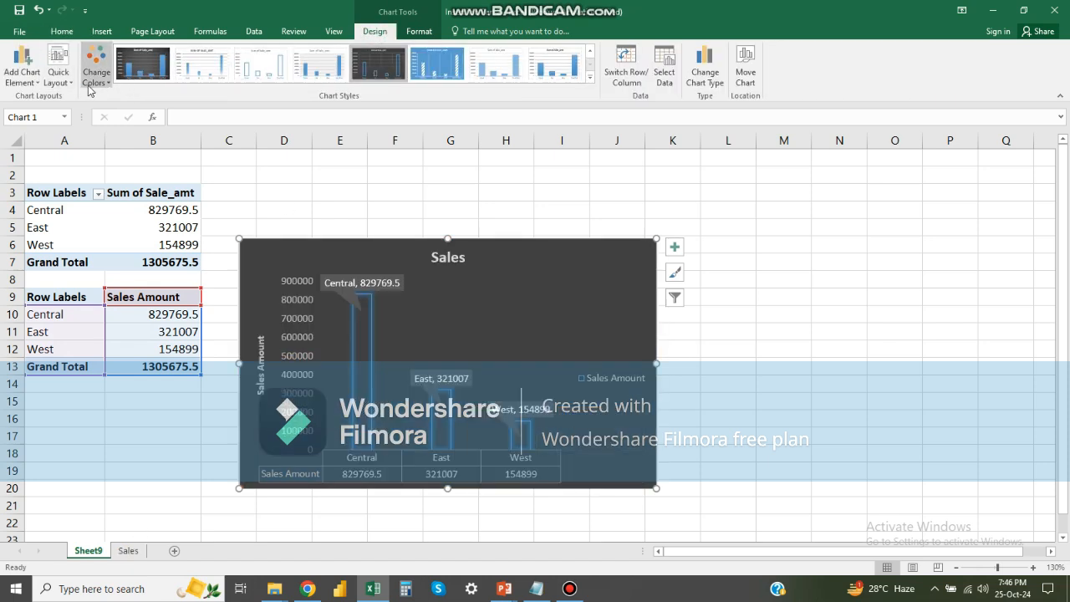
pyautogui.click(666, 77)
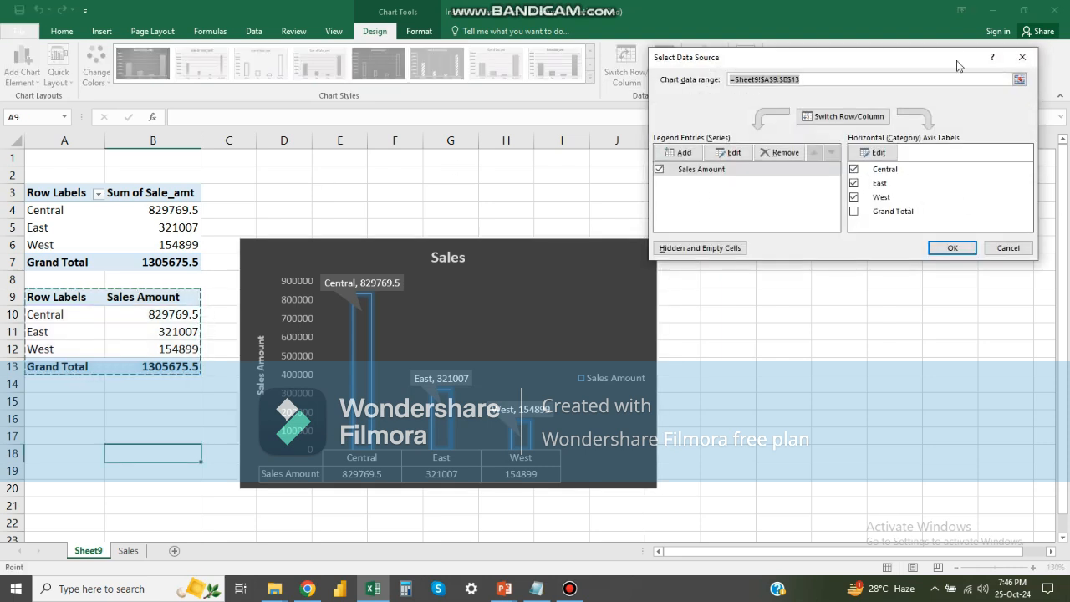
pyautogui.click(1021, 57)
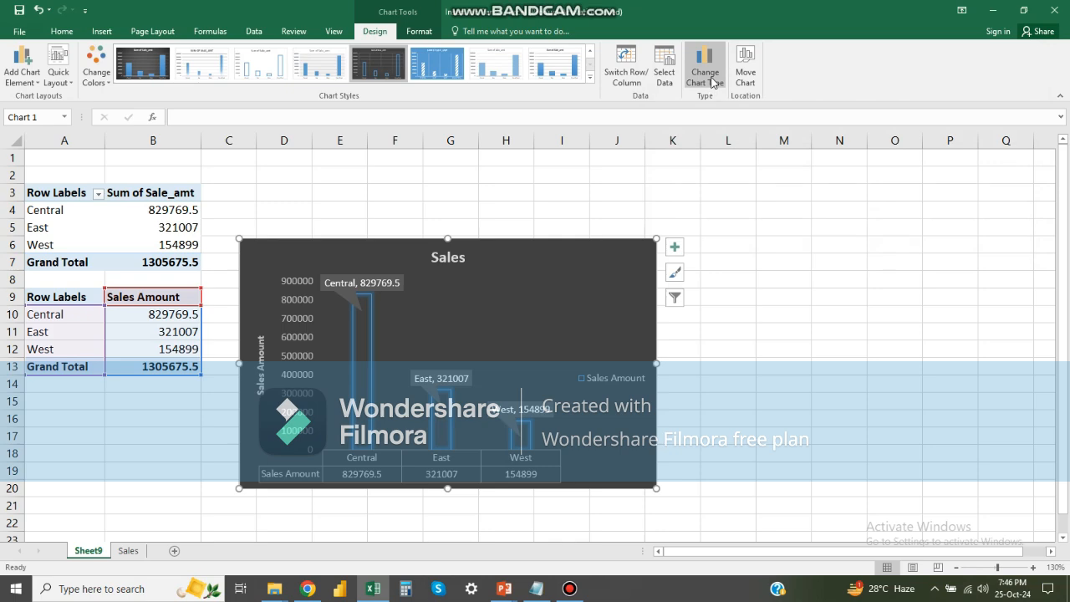
# Step: Change the Sales chart from clustered column to the basic Pie chart type
pyautogui.click(711, 81)
pyautogui.click(362, 206)
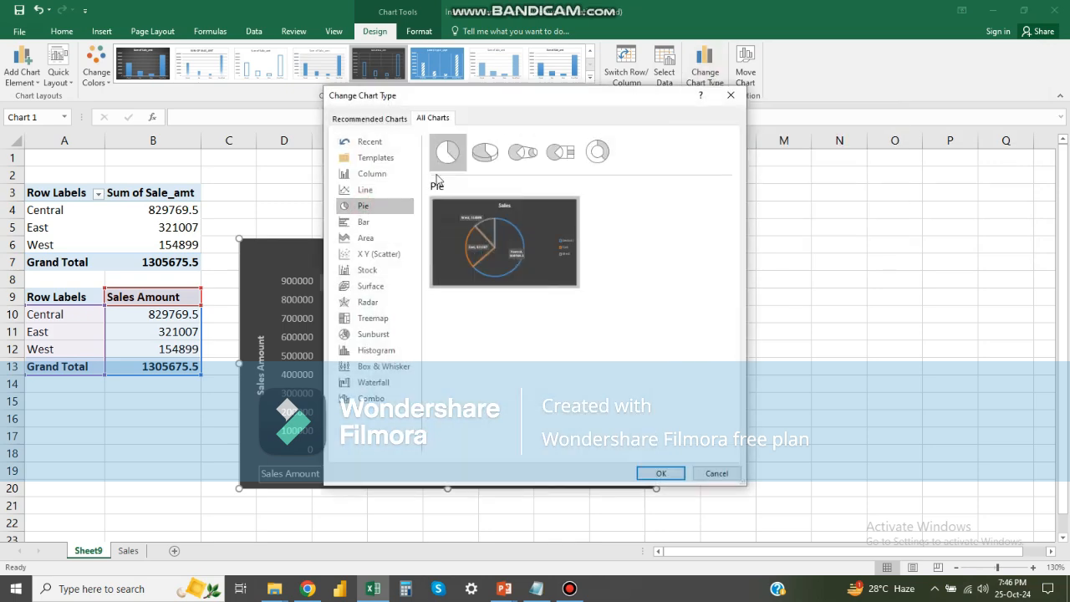
pyautogui.click(658, 472)
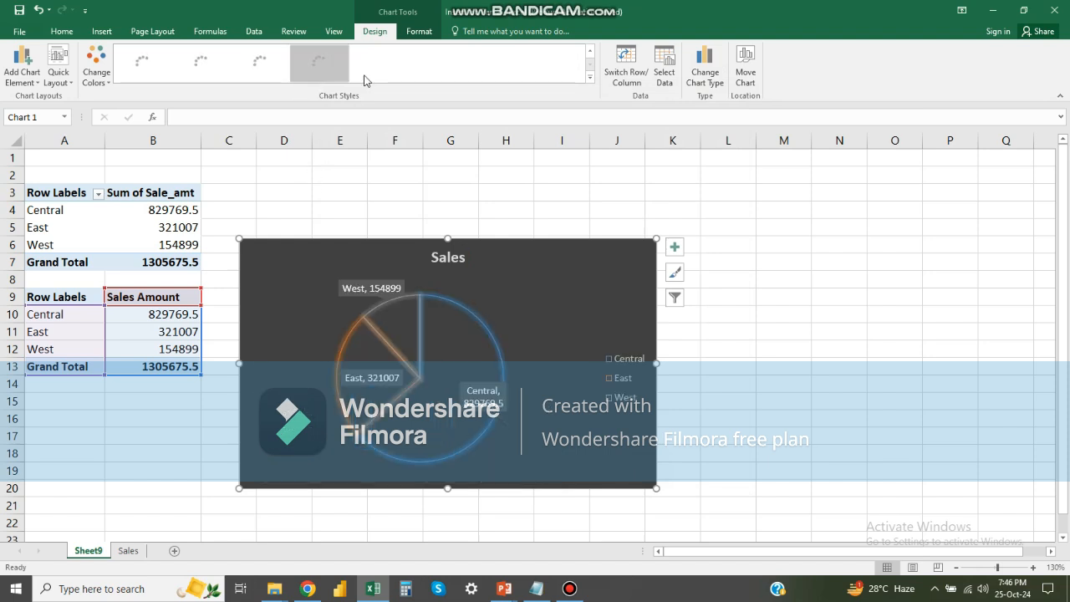
# Step: Apply the grey gradient chart style with solid slices and percentage callouts to the Sales pie chart
pyautogui.click(589, 77)
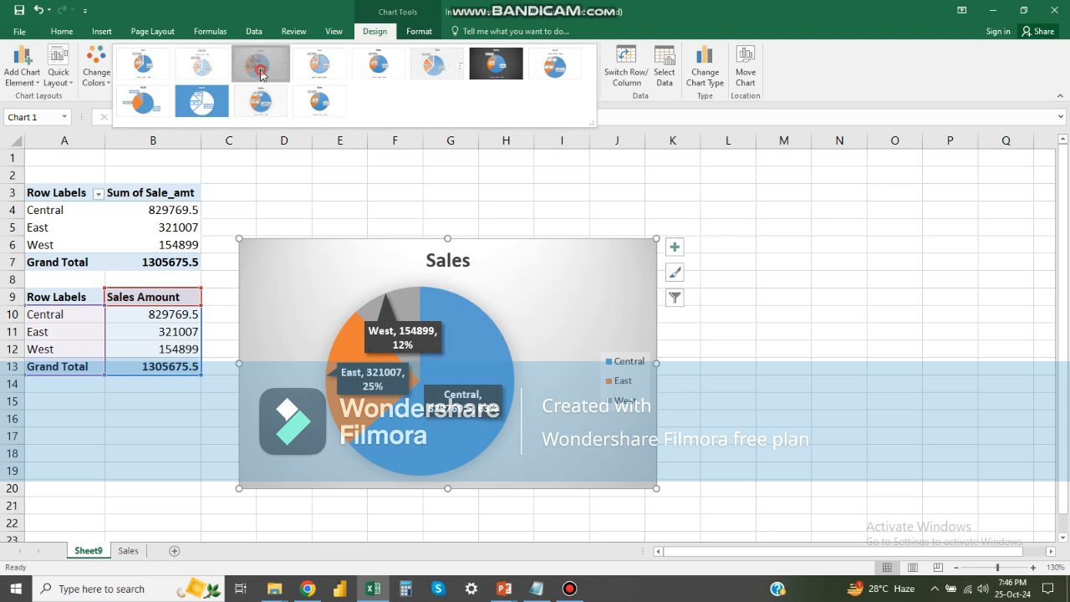
pyautogui.click(260, 74)
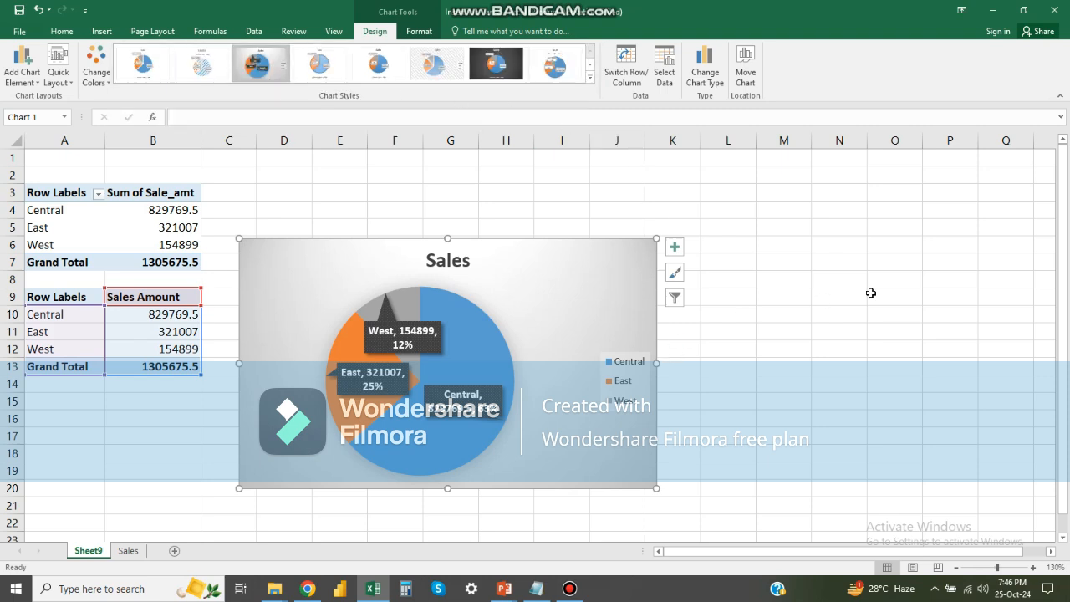
pyautogui.click(870, 284)
pyautogui.click(632, 365)
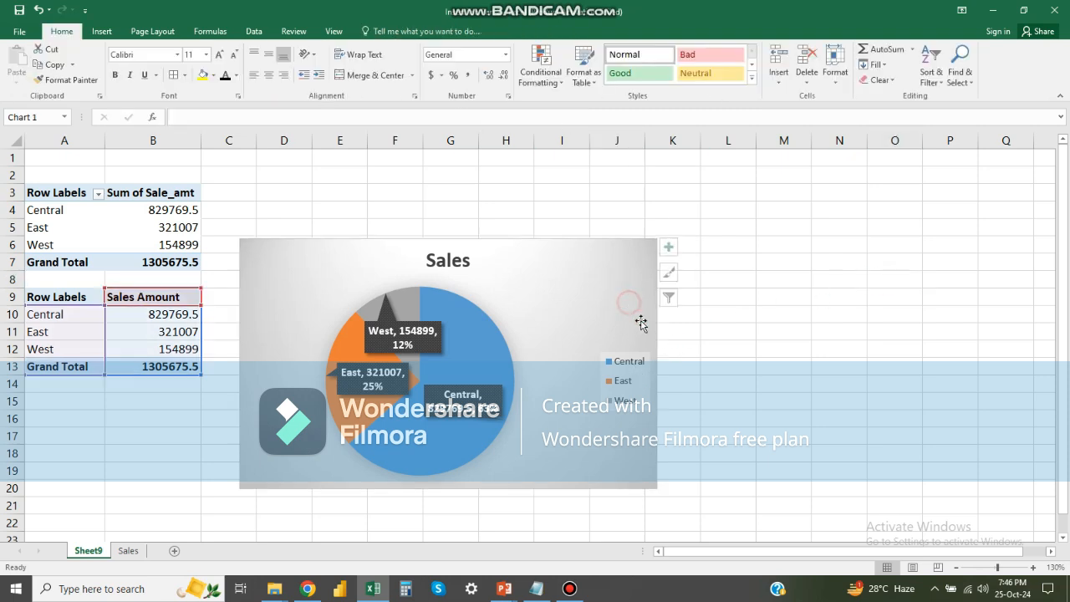
pyautogui.click(691, 193)
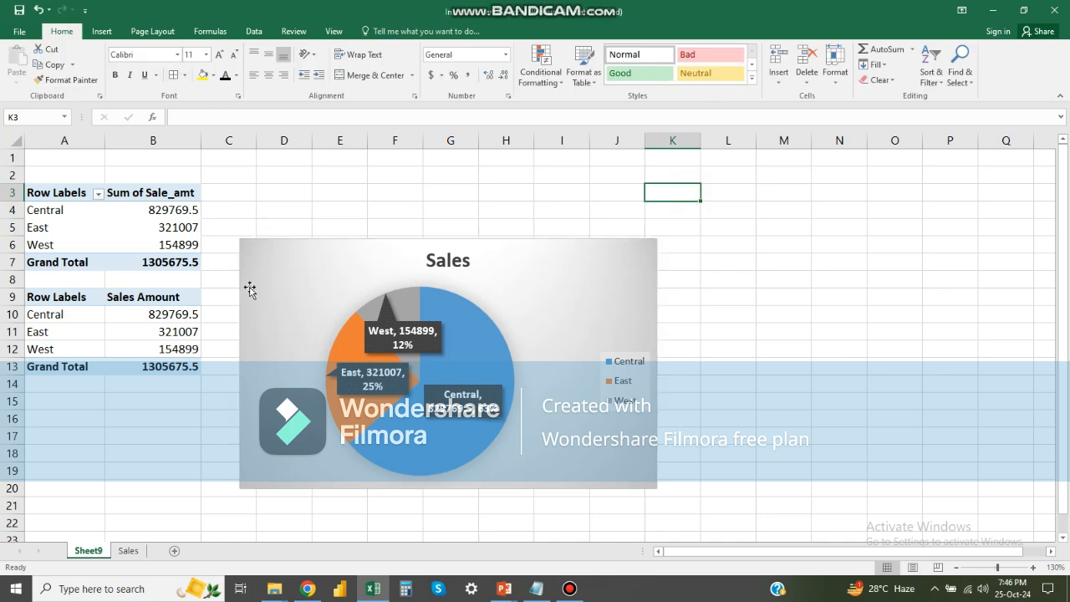
# Step: Insert an empty PivotChart on a new worksheet from the entire data range of the Sales sheet
pyautogui.click(130, 550)
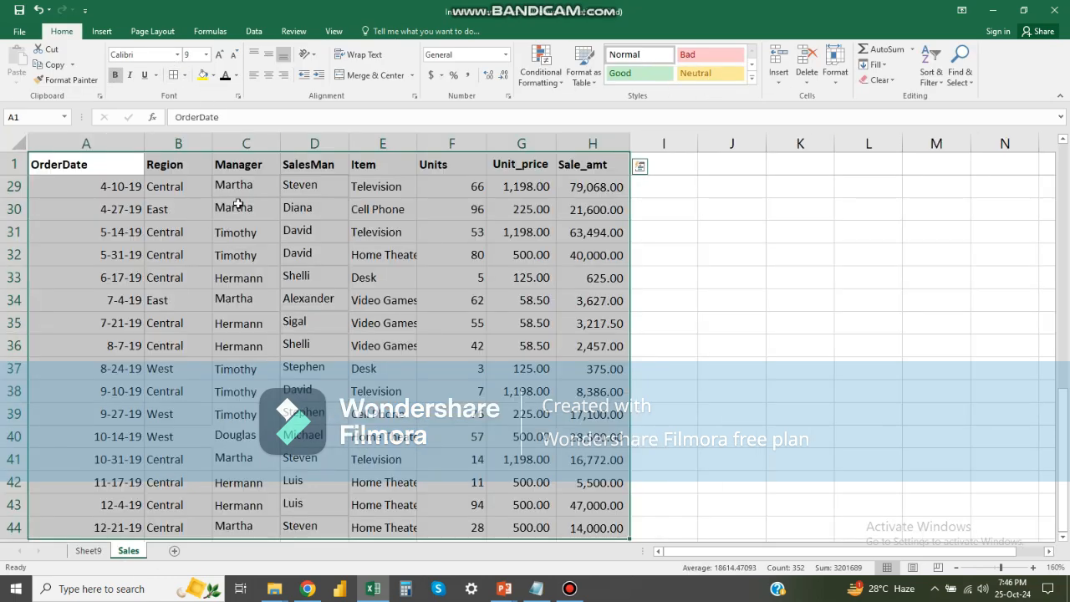
pyautogui.click(317, 208)
pyautogui.hotkey('ctrl', 'a')
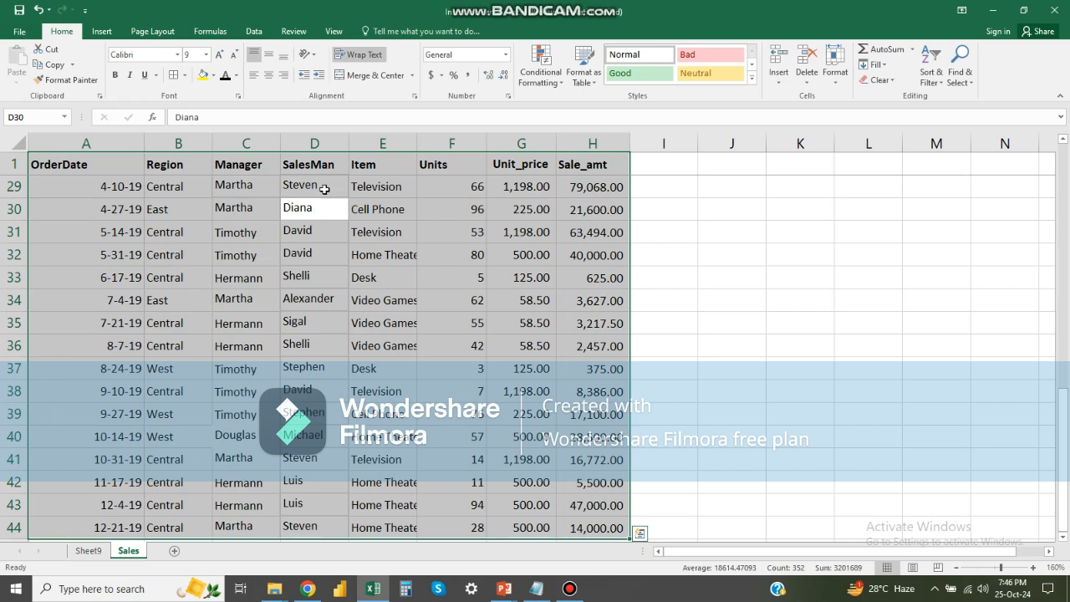
pyautogui.click(101, 31)
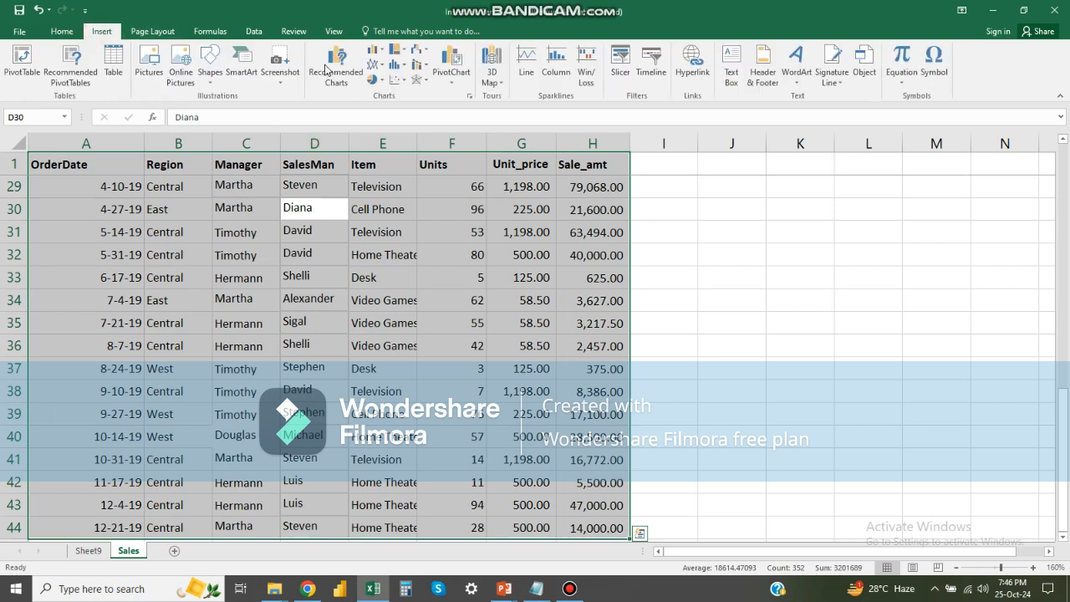
pyautogui.click(449, 61)
pyautogui.click(889, 233)
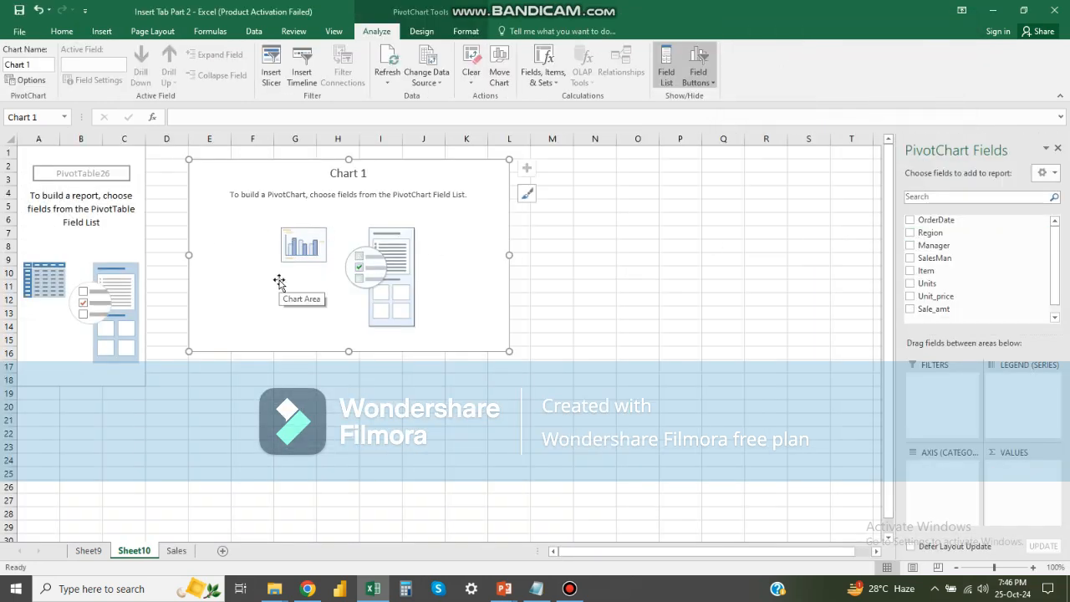
# Step: Build the PivotChart with Manager as the axis category and the sum of Sale_amt as the values
pyautogui.scroll(3, 247, 281)
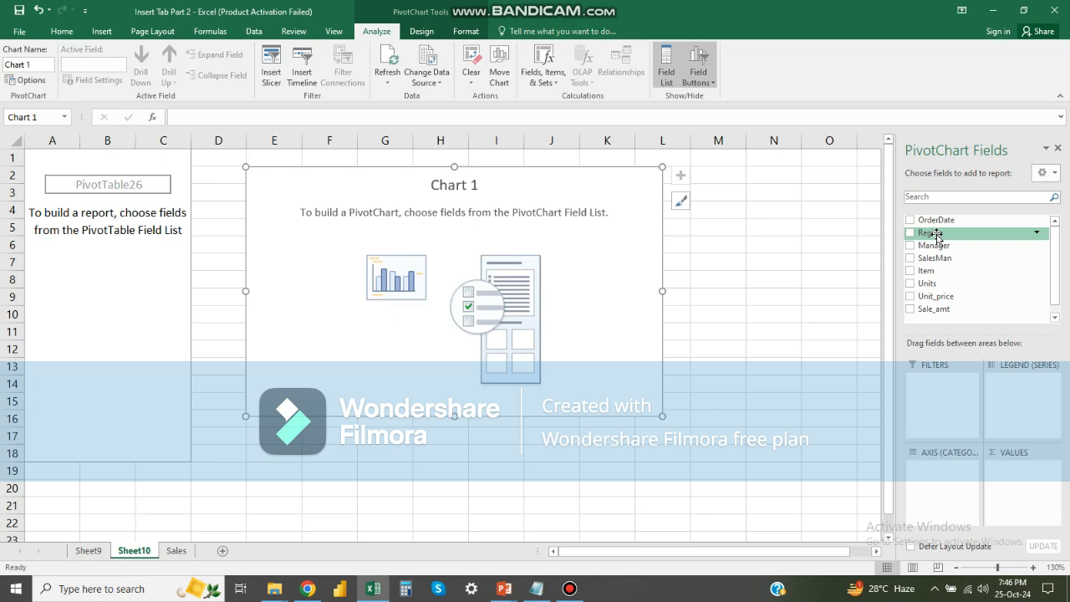
pyautogui.moveTo(936, 238); pyautogui.dragTo(962, 504)
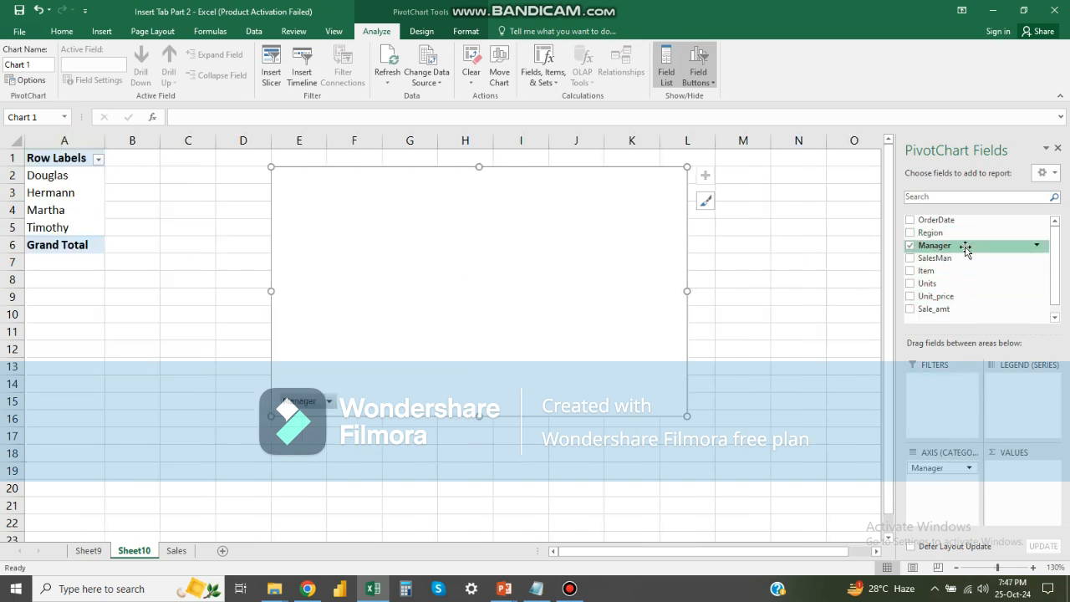
pyautogui.moveTo(961, 313); pyautogui.dragTo(1015, 495)
pyautogui.click(170, 160)
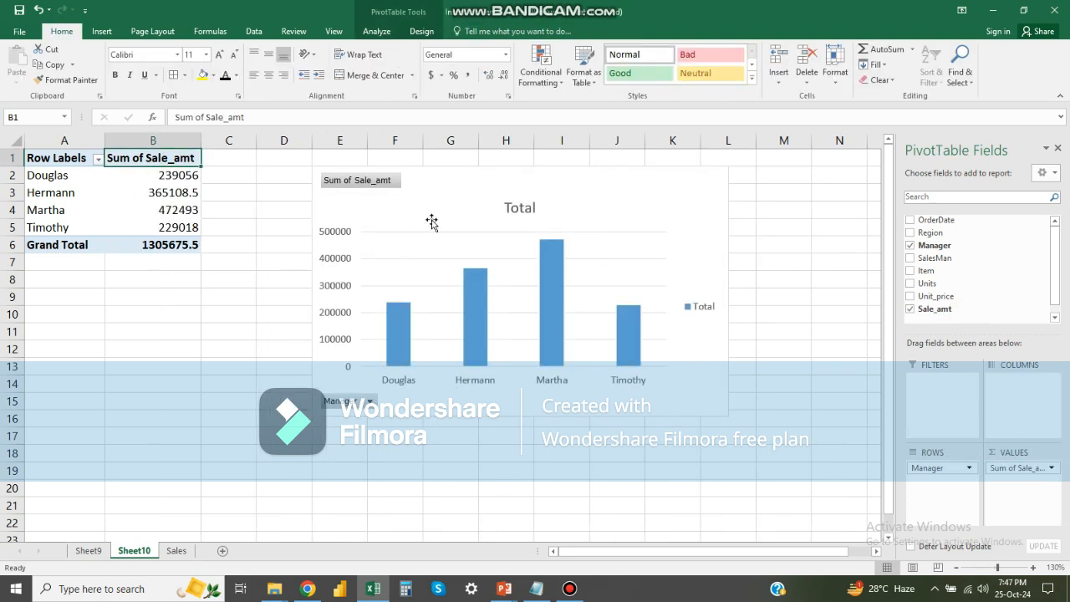
# Step: Move the PivotChart from Sheet10 to a new worksheet, placing its upper edge at about row 8
pyautogui.moveTo(483, 193); pyautogui.dragTo(358, 269)
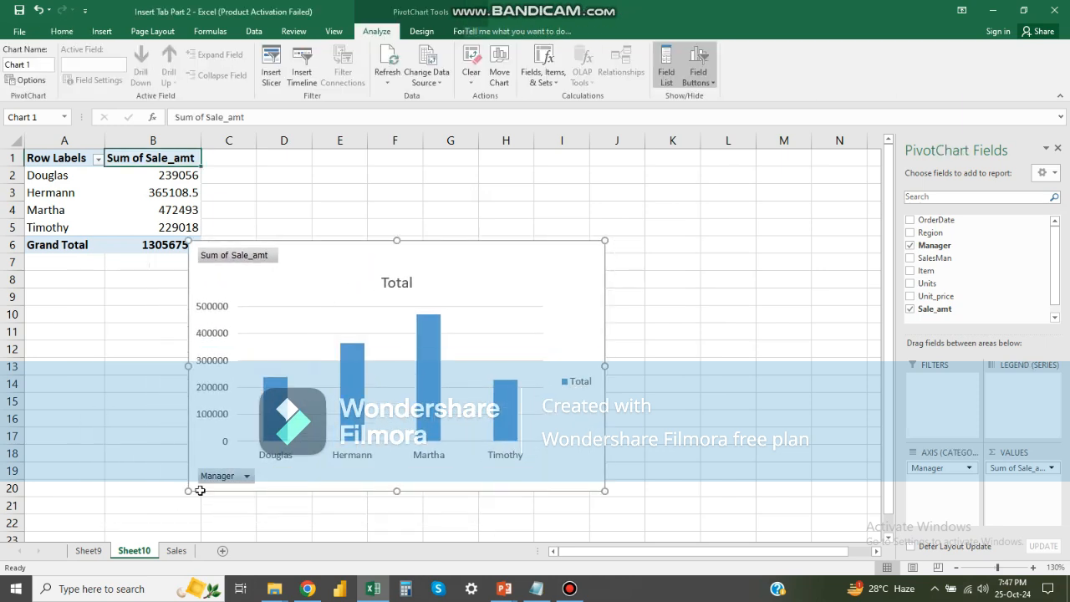
pyautogui.press('Delete')
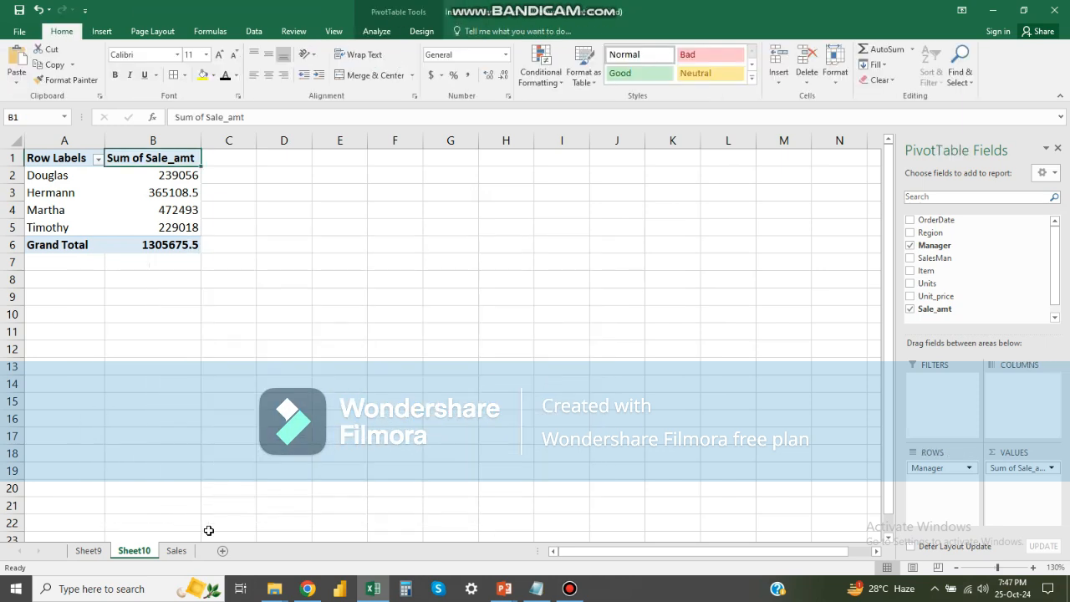
pyautogui.click(87, 551)
pyautogui.click(223, 551)
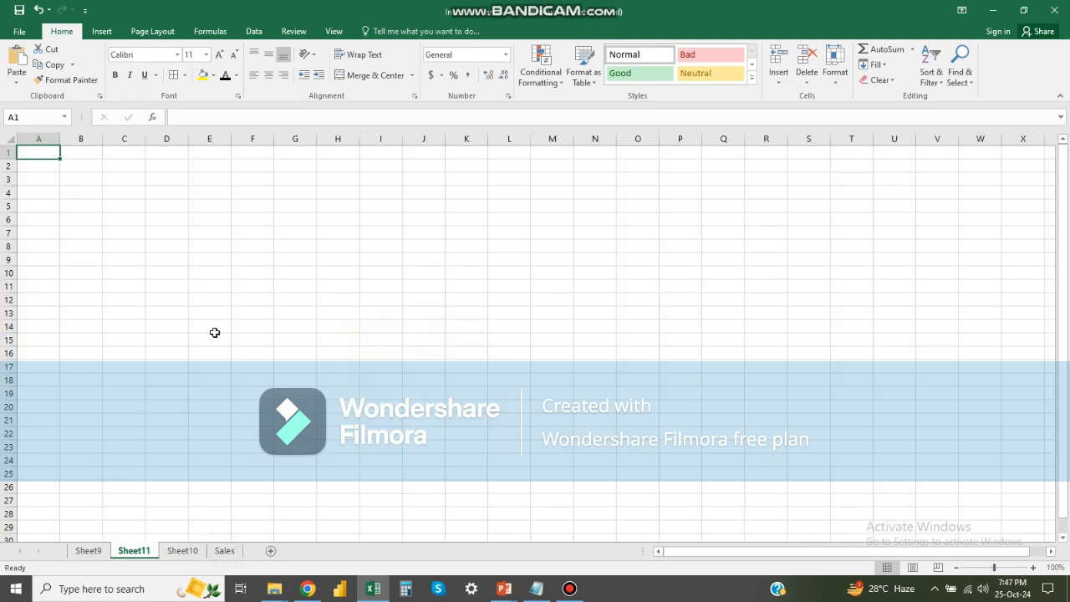
pyautogui.hotkey('ctrl', 'v')
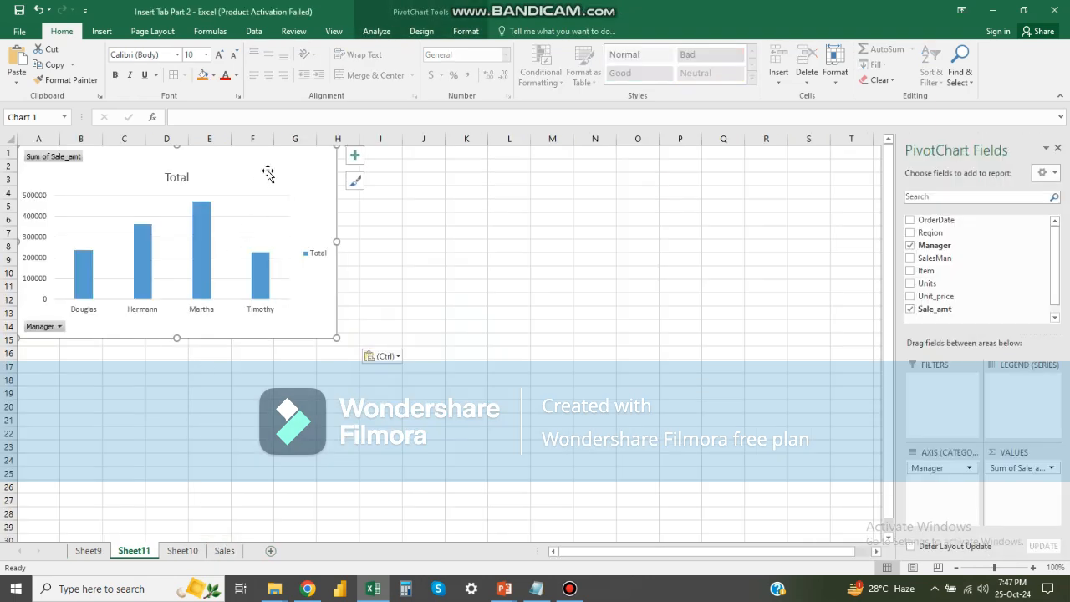
pyautogui.moveTo(269, 173); pyautogui.dragTo(276, 272)
pyautogui.scroll(3, 227, 466)
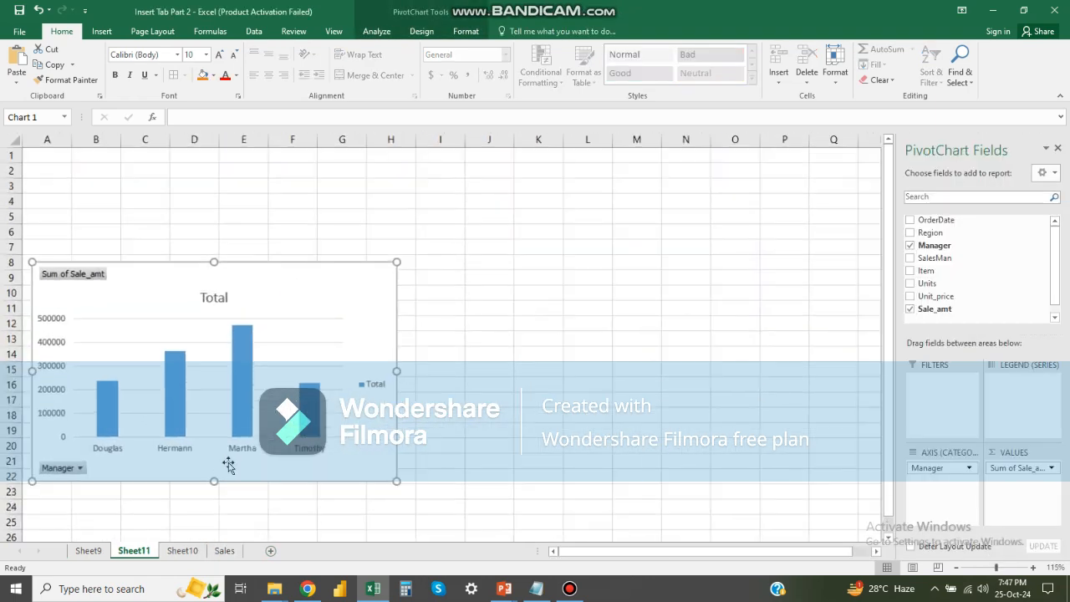
# Step: Hide the gridlines on the PivotChart's new sheet and move the chart up to about row 5
pyautogui.moveTo(274, 380)
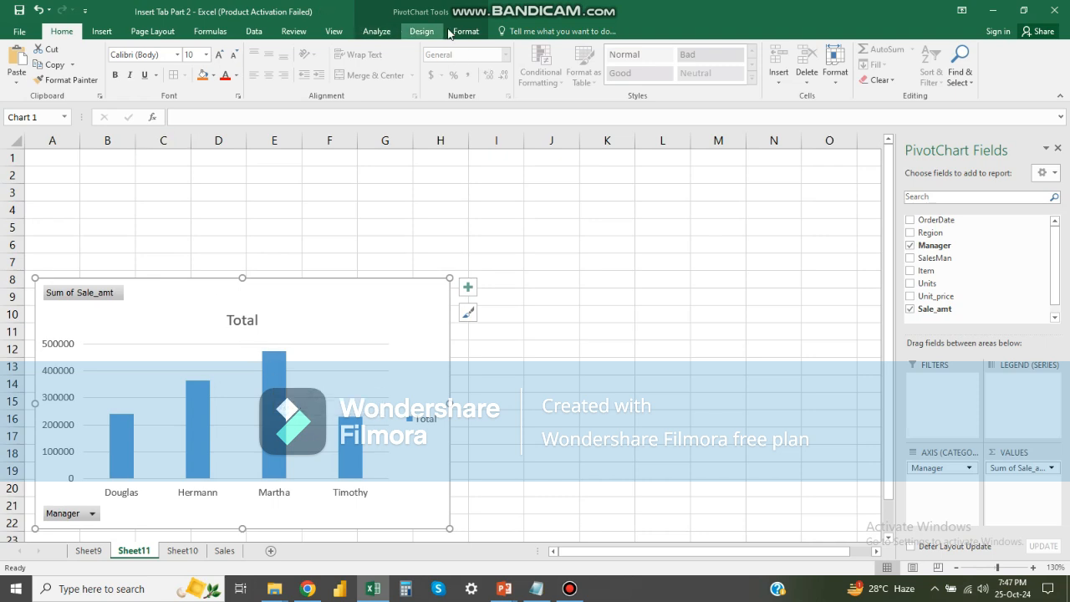
pyautogui.click(323, 165)
pyautogui.hotkey('alt', 'w')
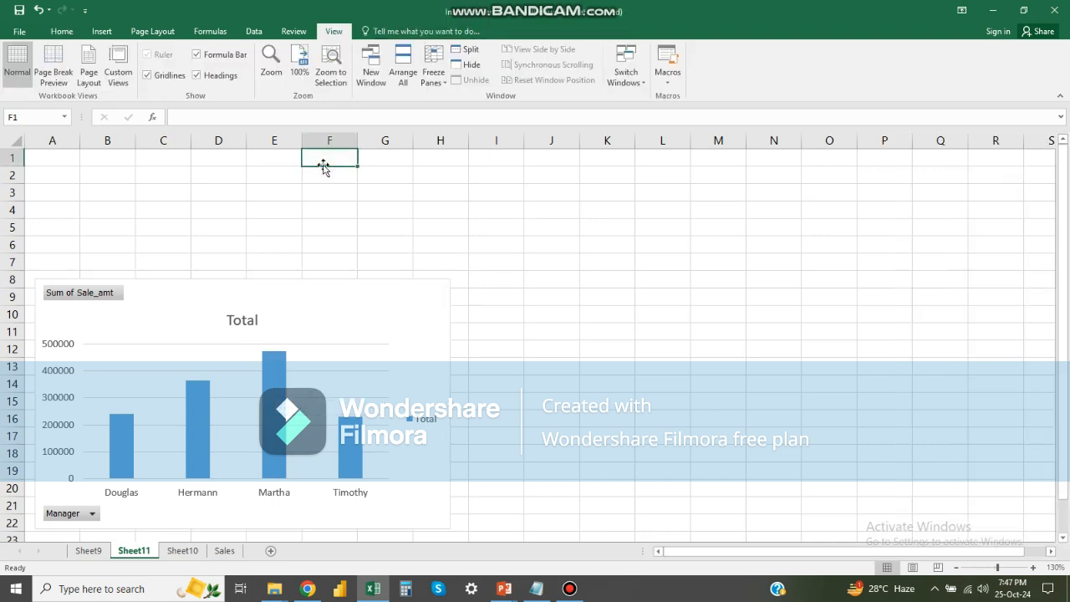
pyautogui.press('v')
pyautogui.press('g')
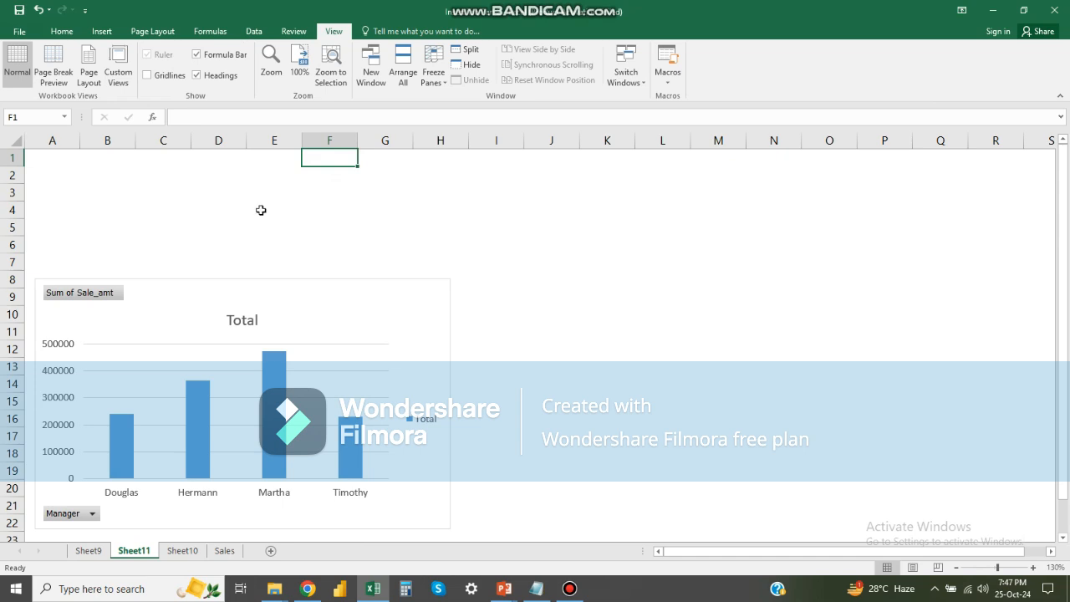
pyautogui.moveTo(262, 295); pyautogui.dragTo(269, 243)
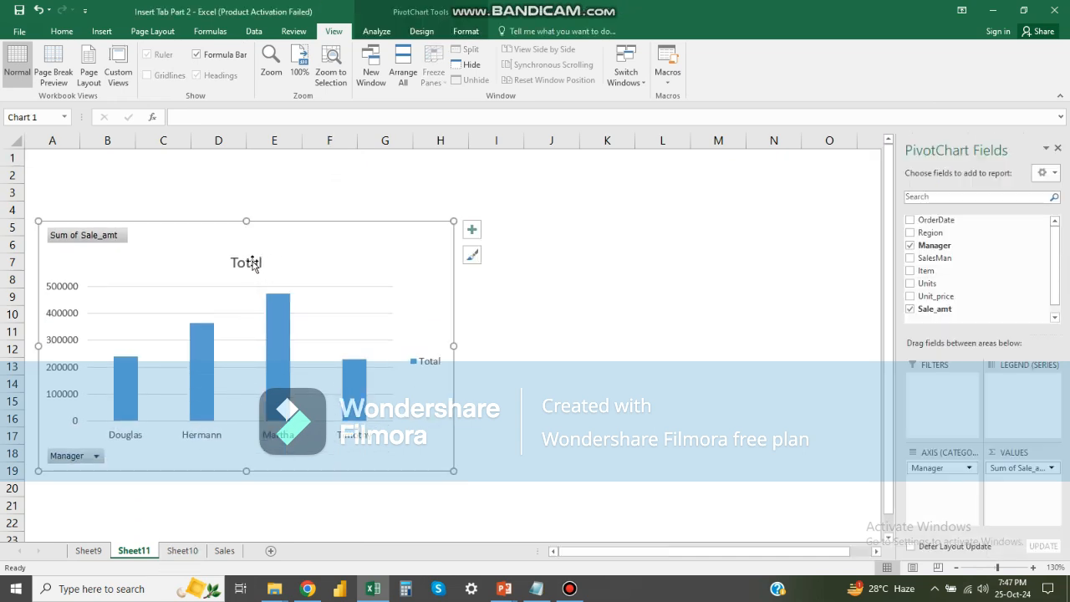
# Step: Change the PivotChart's title to "Manager wise Sales" and close the title formatting options
pyautogui.click(253, 264)
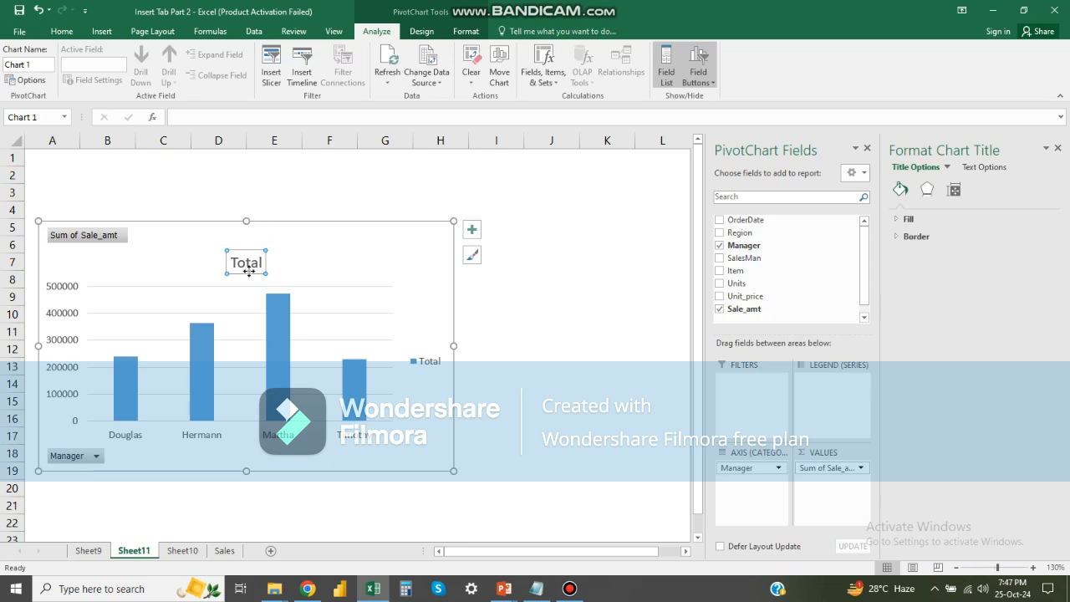
pyautogui.doubleClick(249, 271)
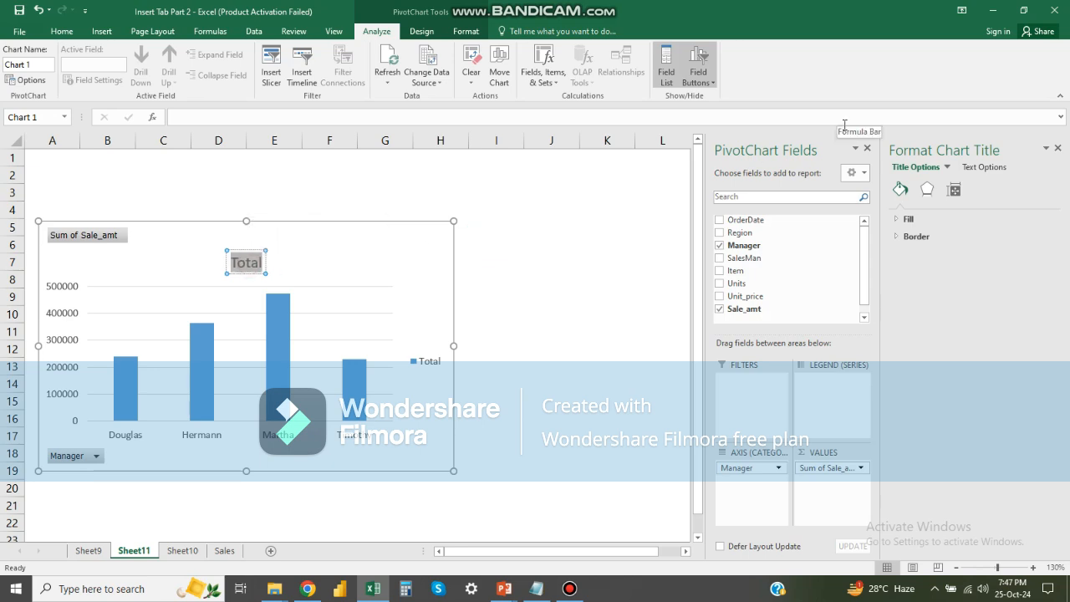
pyautogui.write('MAnage')
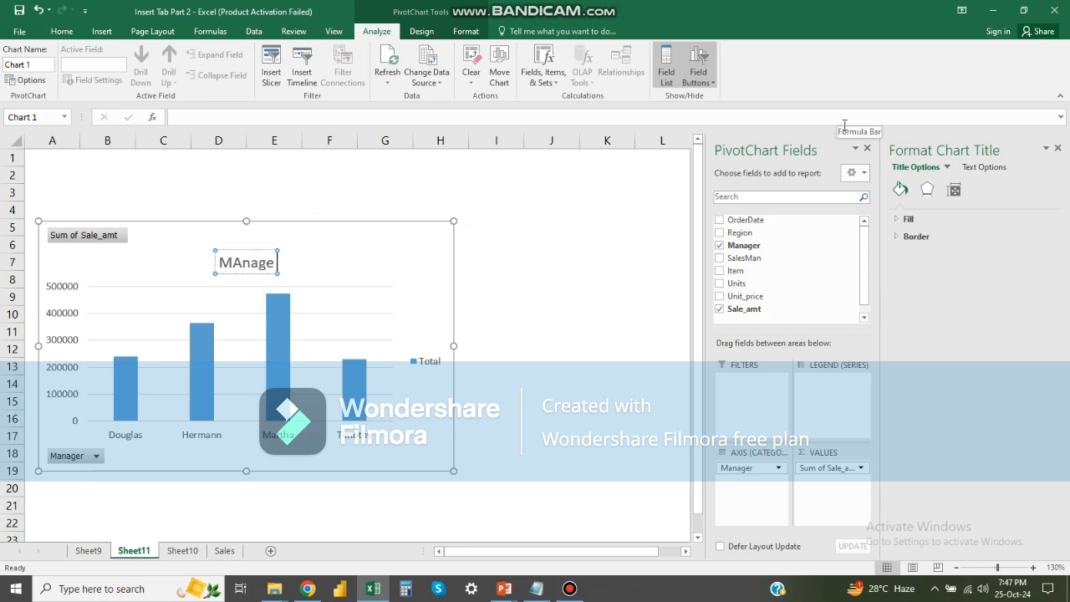
pyautogui.write(' wise Sales')
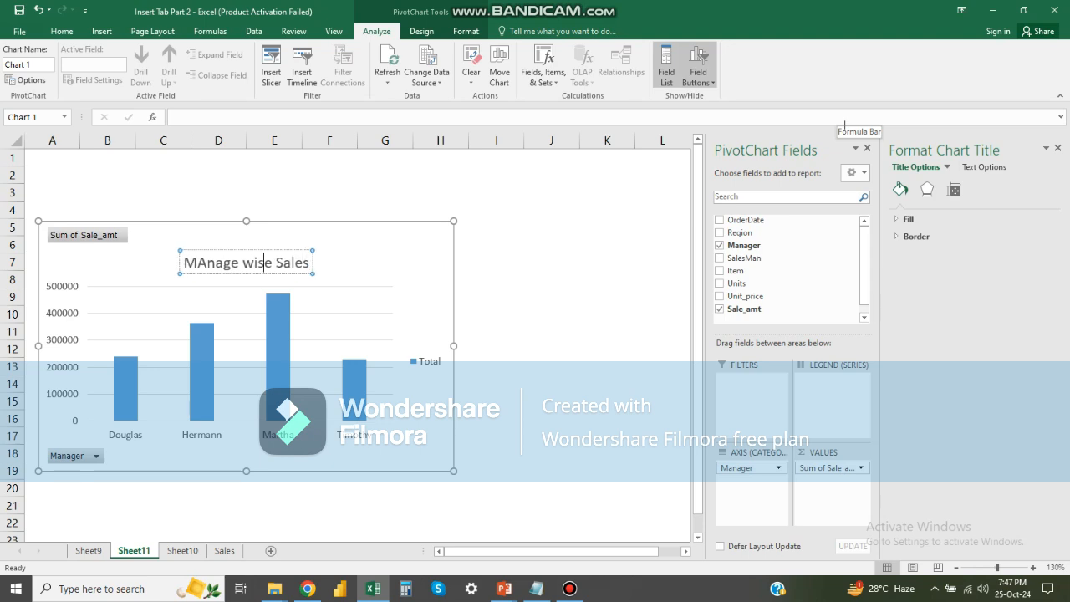
pyautogui.write('r')
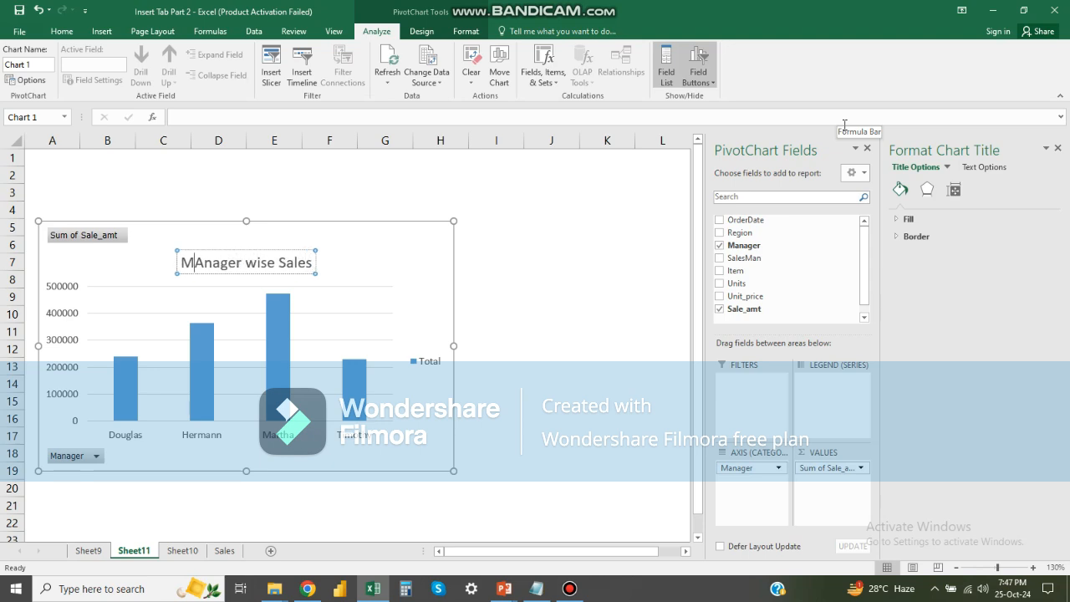
pyautogui.press('BackSpace')
pyautogui.write('a')
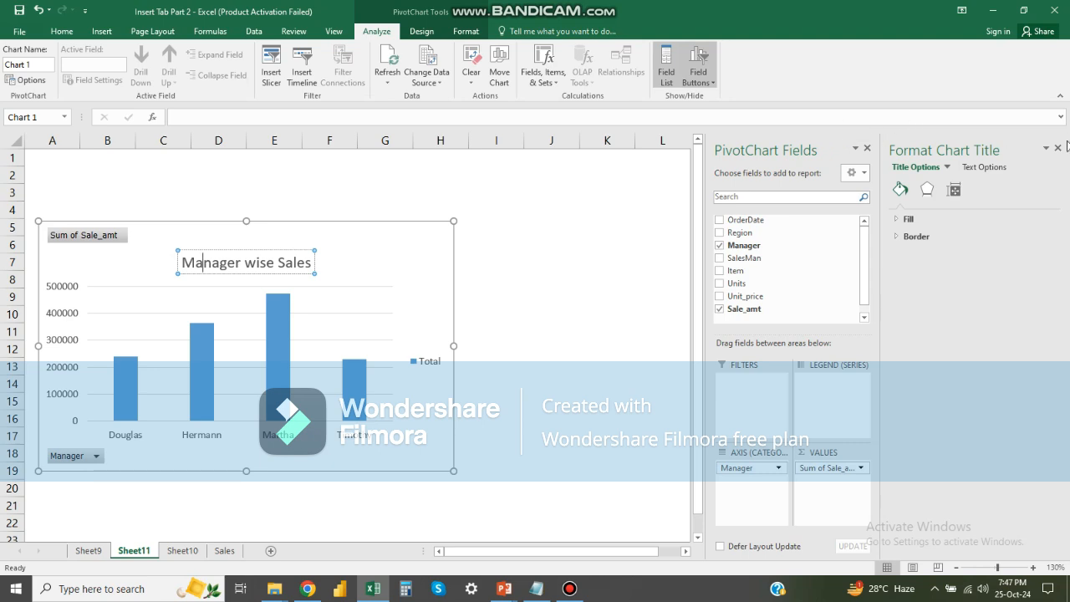
pyautogui.click(592, 244)
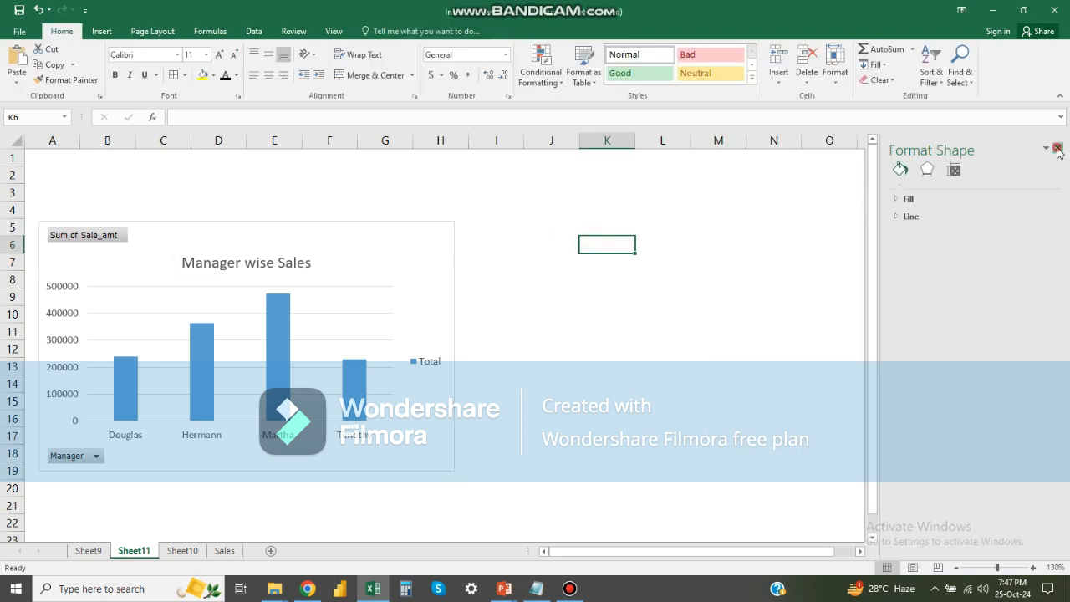
pyautogui.click(1057, 149)
pyautogui.click(389, 245)
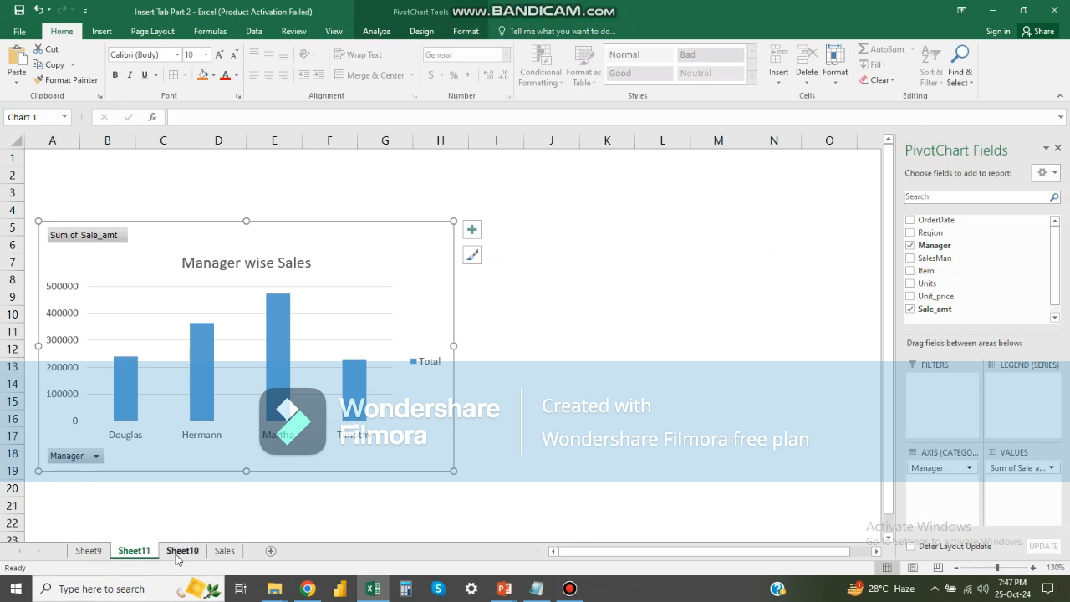
# Step: Rename the PivotChart's worksheet from Sheet11 to "Dashboard"
pyautogui.doubleClick(129, 551)
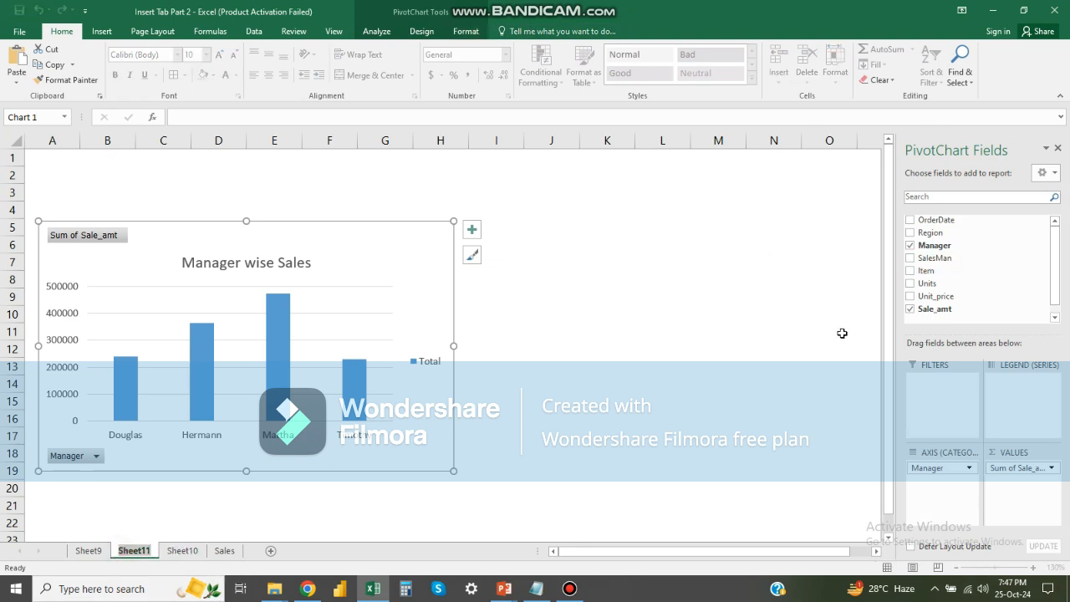
pyautogui.write('Dashboar')
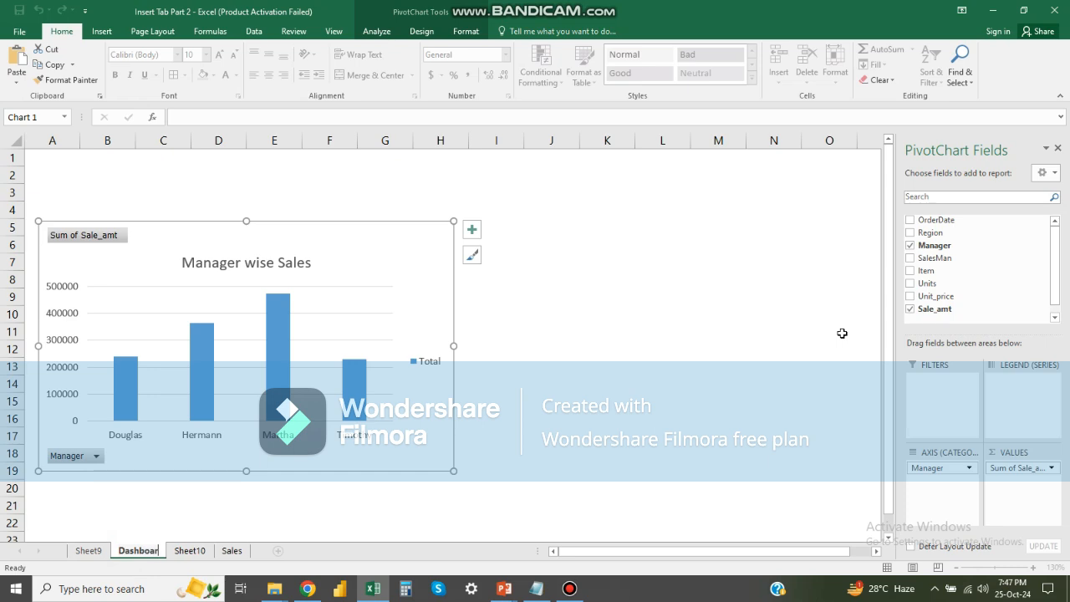
pyautogui.write('d')
pyautogui.click(691, 379)
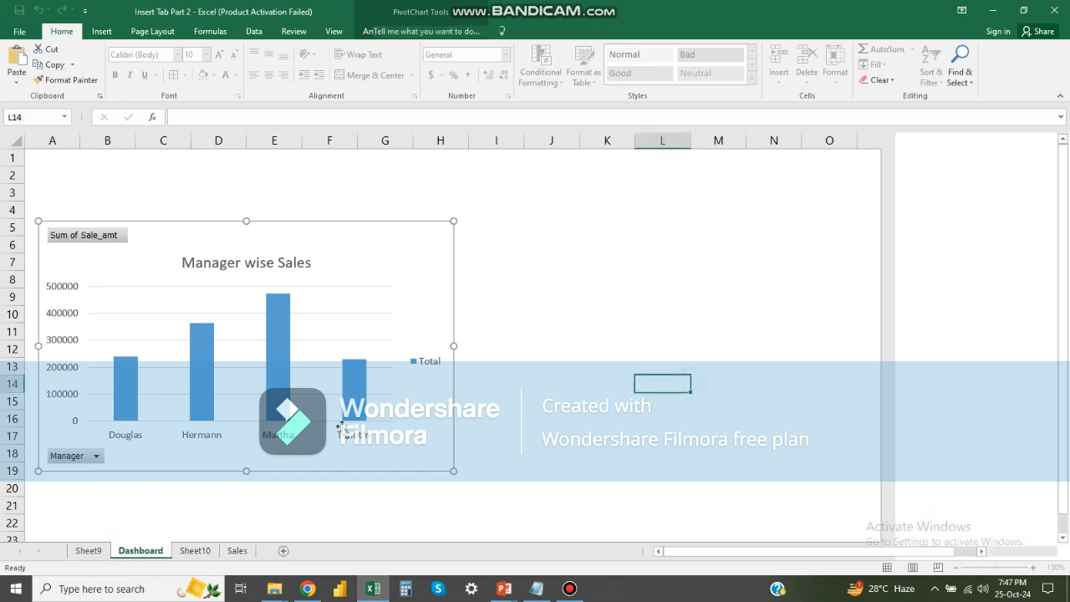
# Step: Insert a Region slicer for the manager PivotTable on Sheet10
pyautogui.click(198, 551)
pyautogui.click(140, 204)
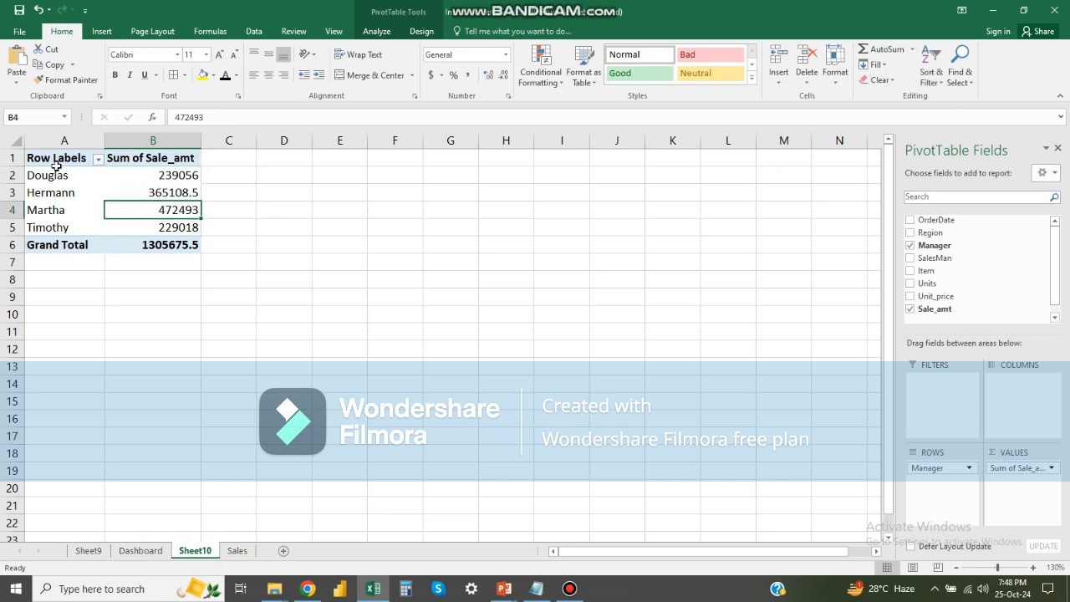
pyautogui.click(86, 196)
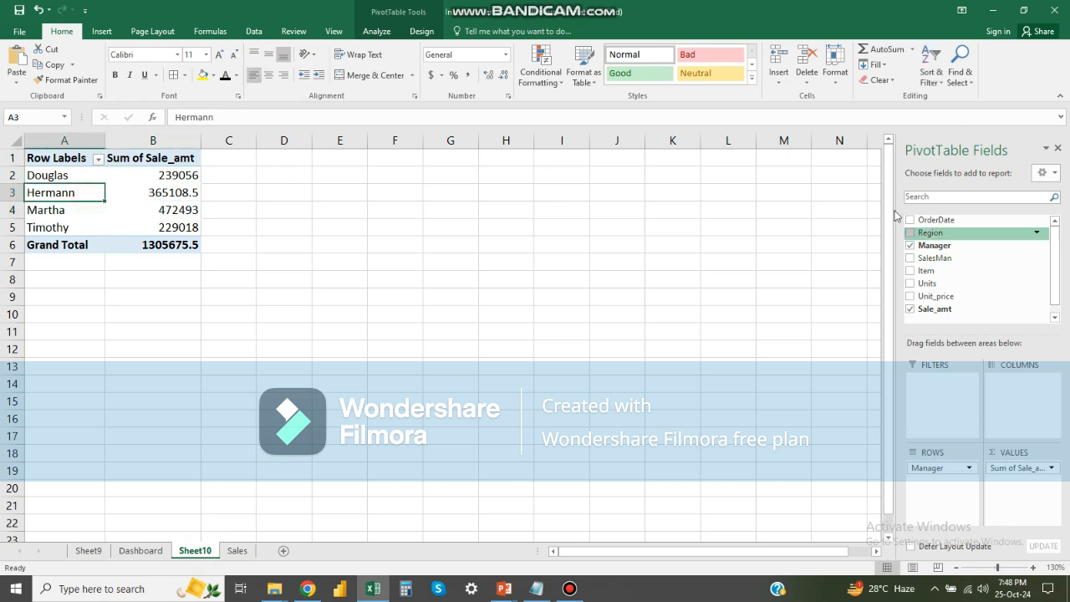
pyautogui.click(377, 32)
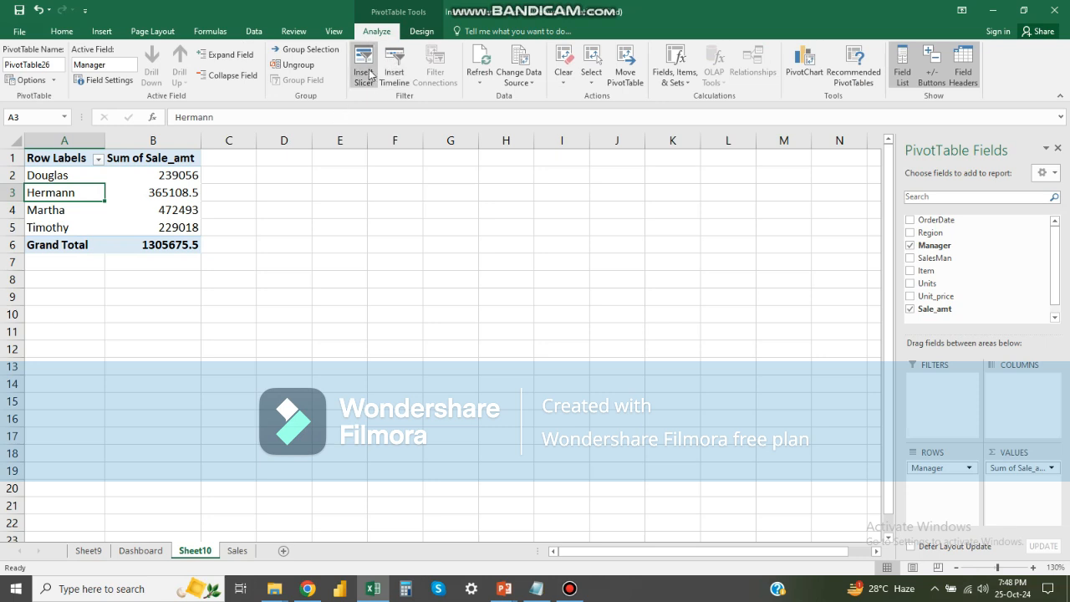
pyautogui.click(365, 74)
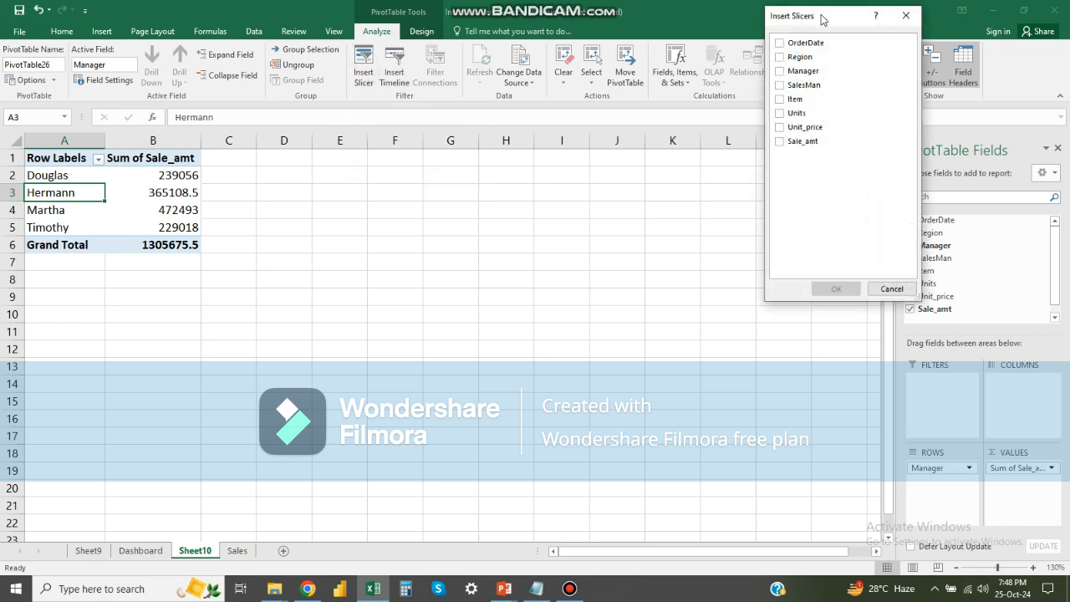
pyautogui.moveTo(809, 26); pyautogui.dragTo(266, 108)
pyautogui.click(236, 140)
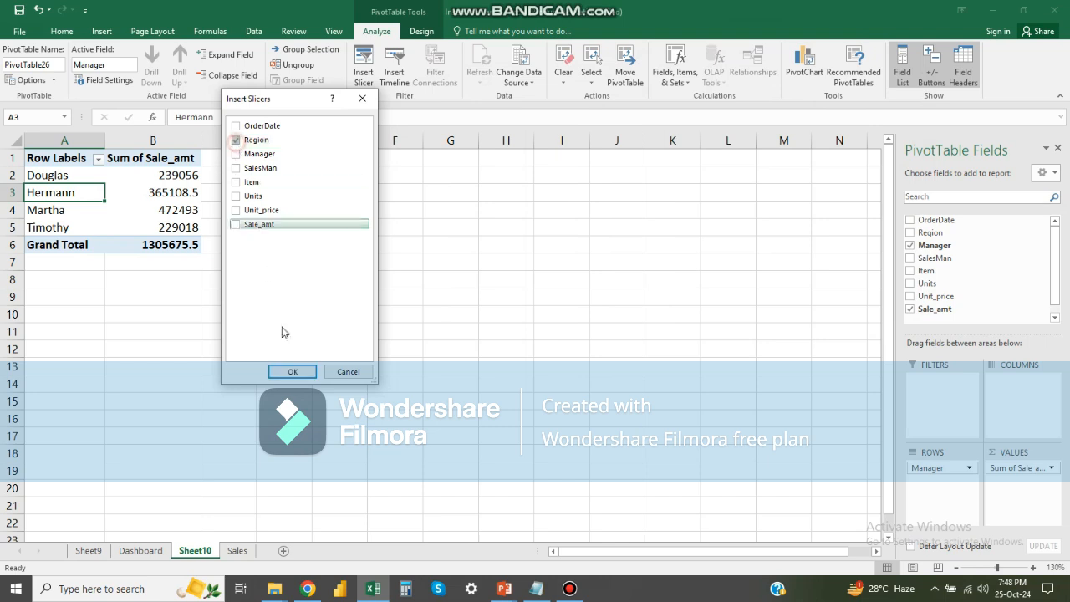
pyautogui.click(303, 374)
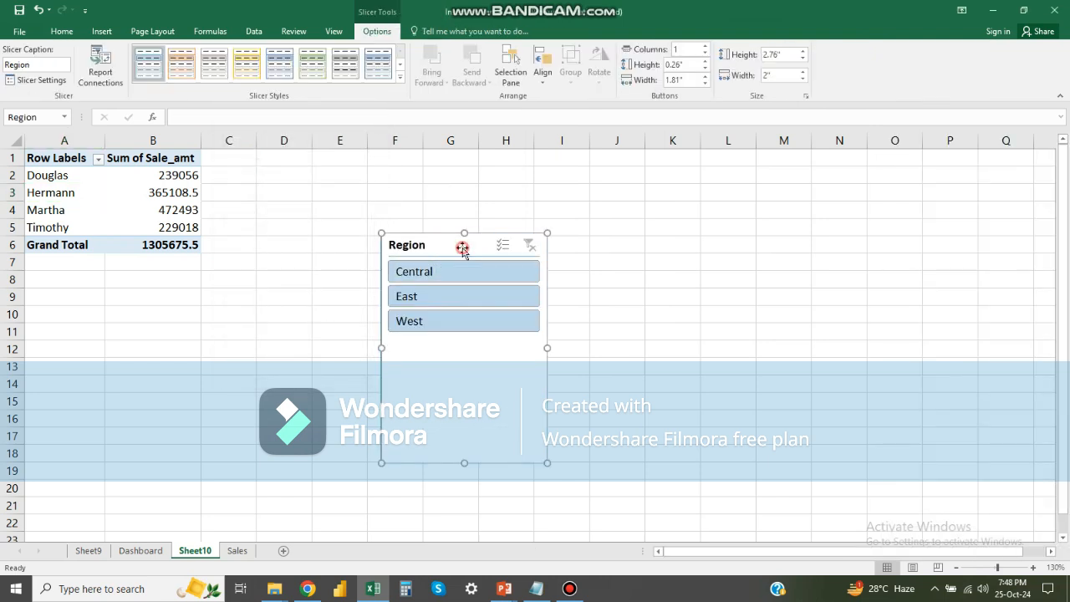
# Step: Move the Region slicer to the Dashboard sheet above the chart and resize it to about 4.13" wide and 0.63" high
pyautogui.hotkey('ctrl', 'x')
pyautogui.click(139, 550)
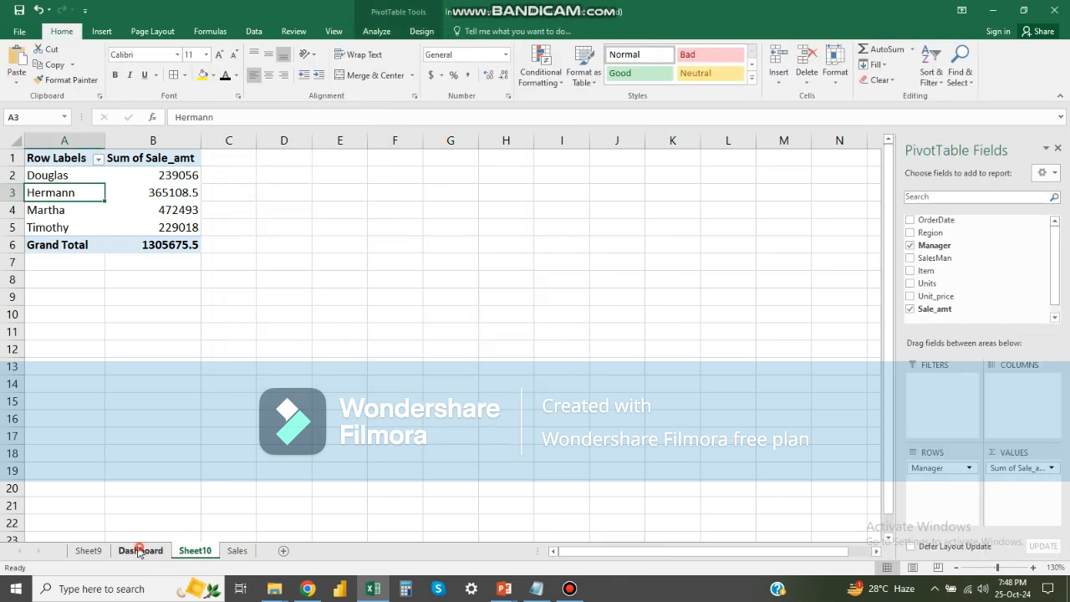
pyautogui.hotkey('ctrl', 'v')
pyautogui.moveTo(743, 390); pyautogui.dragTo(120, 164)
pyautogui.moveTo(201, 267); pyautogui.dragTo(383, 268)
pyautogui.moveTo(213, 383); pyautogui.dragTo(212, 206)
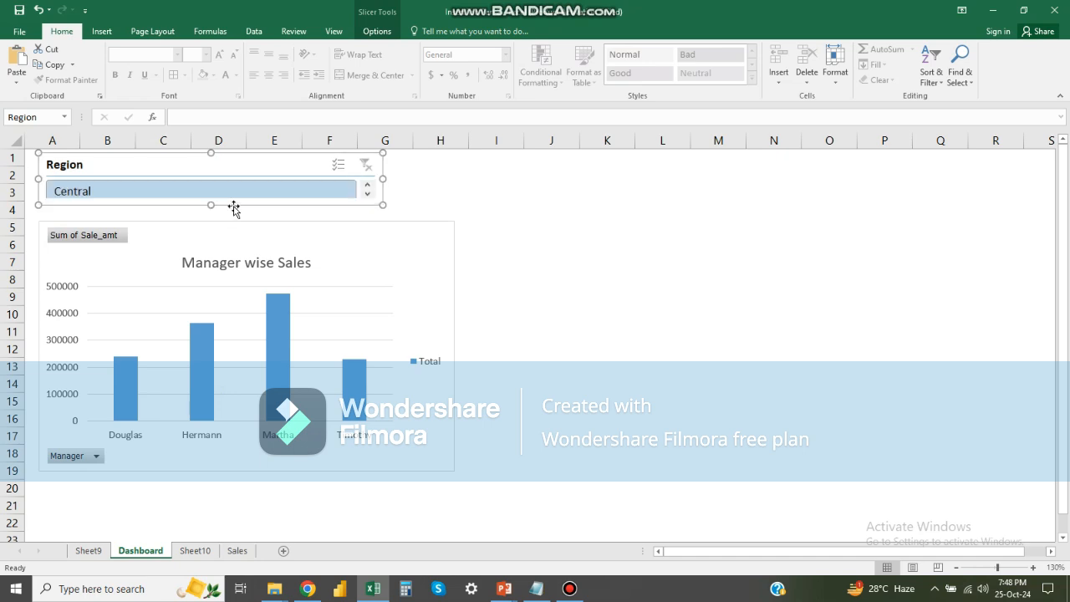
# Step: Arrange the Region slicer's buttons in 3 columns and enlarge the slicer's height to about 0.74"
pyautogui.click(375, 33)
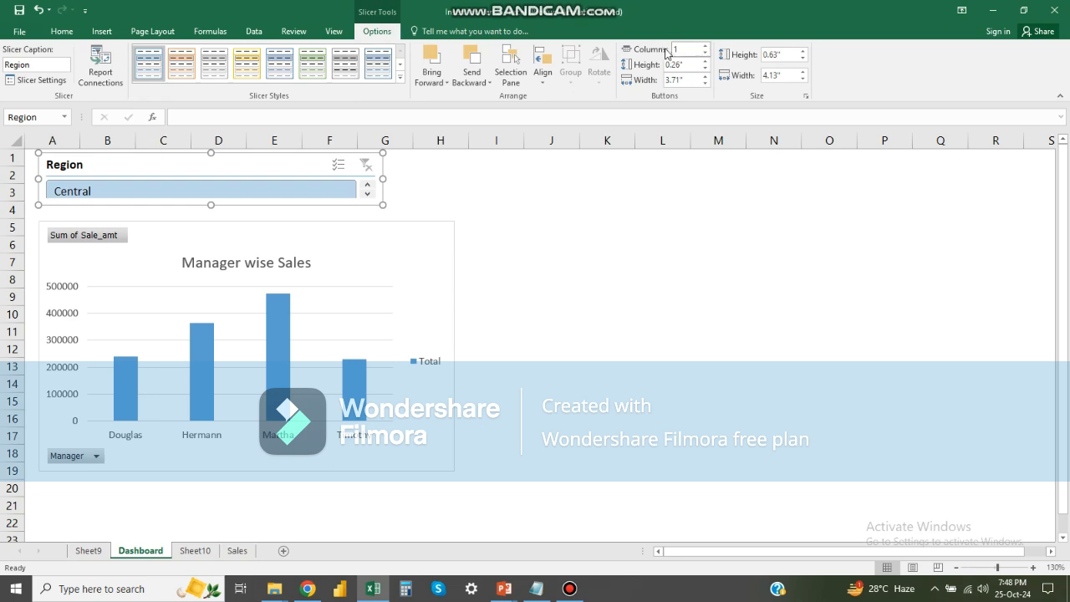
pyautogui.click(706, 46)
pyautogui.click(706, 46)
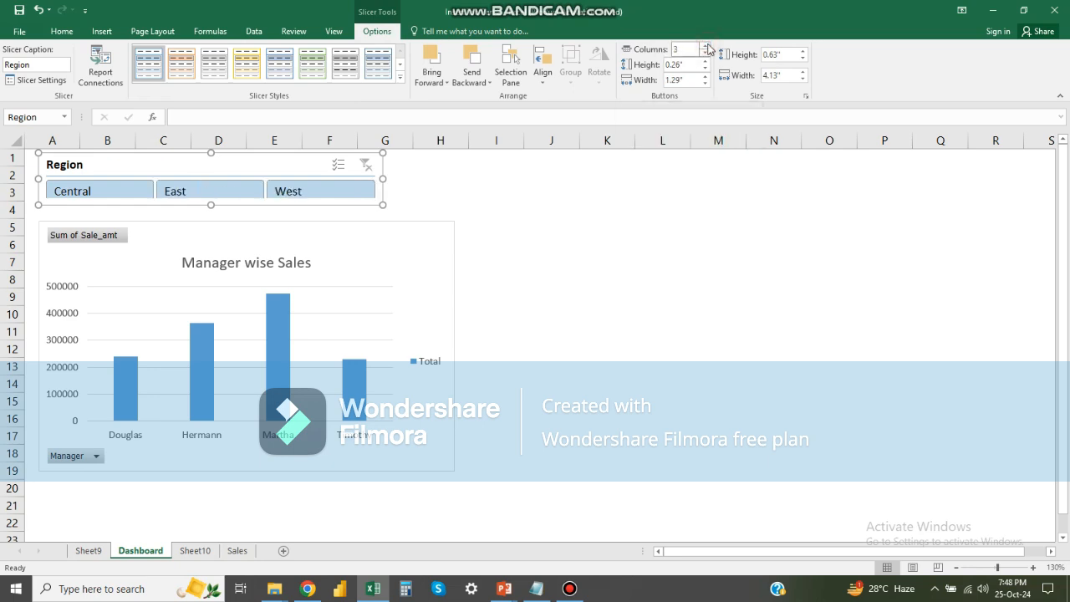
pyautogui.click(706, 46)
pyautogui.moveTo(211, 205); pyautogui.dragTo(210, 215)
pyautogui.click(707, 55)
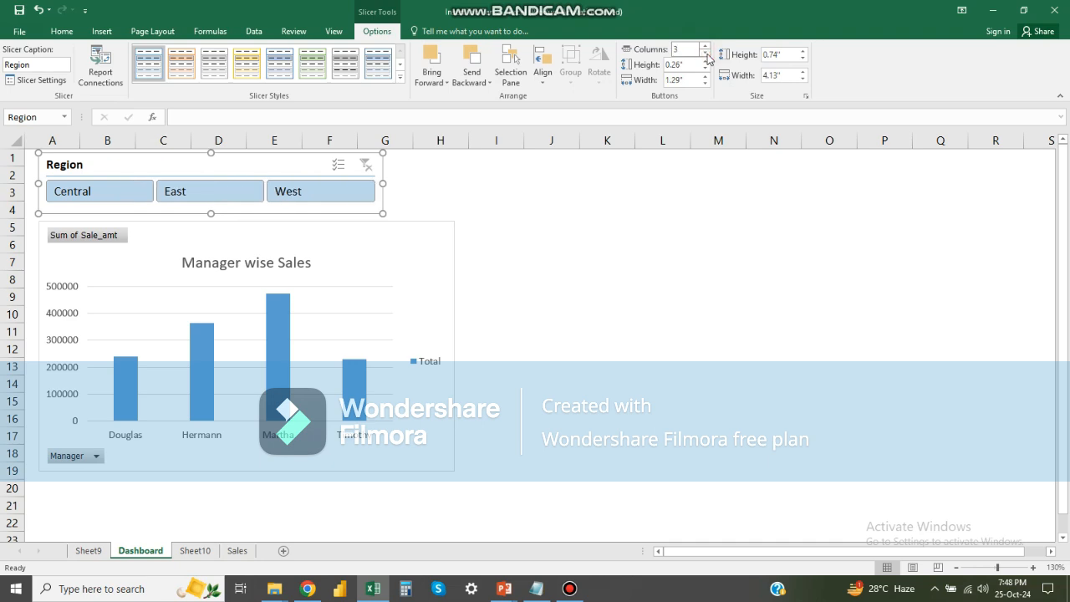
pyautogui.click(487, 193)
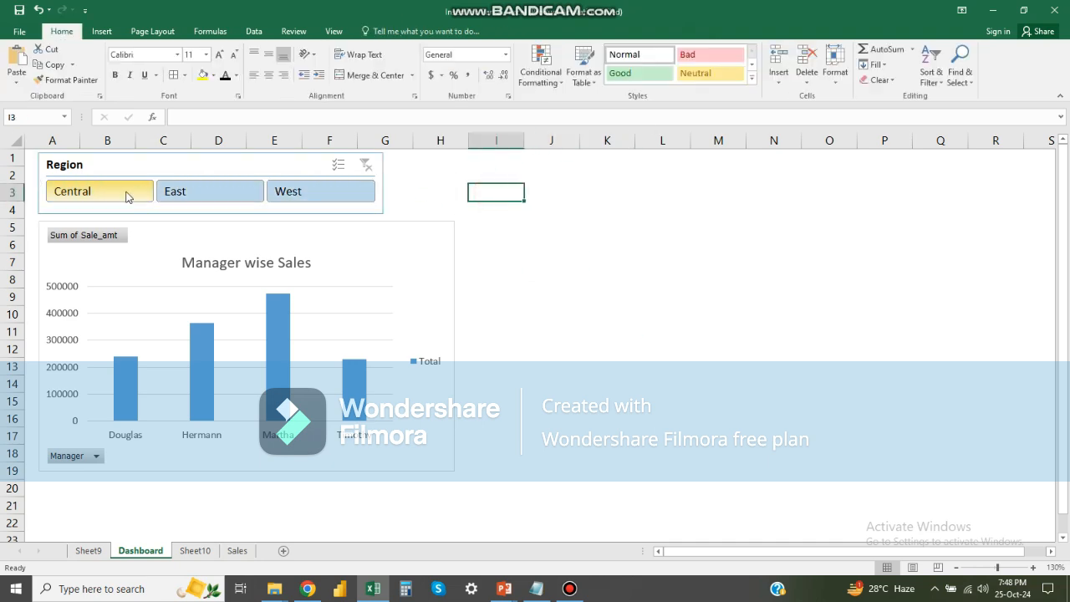
# Step: Hide the Region slicer's header and reduce the slicer's height to about 0.55"
pyautogui.click(222, 165)
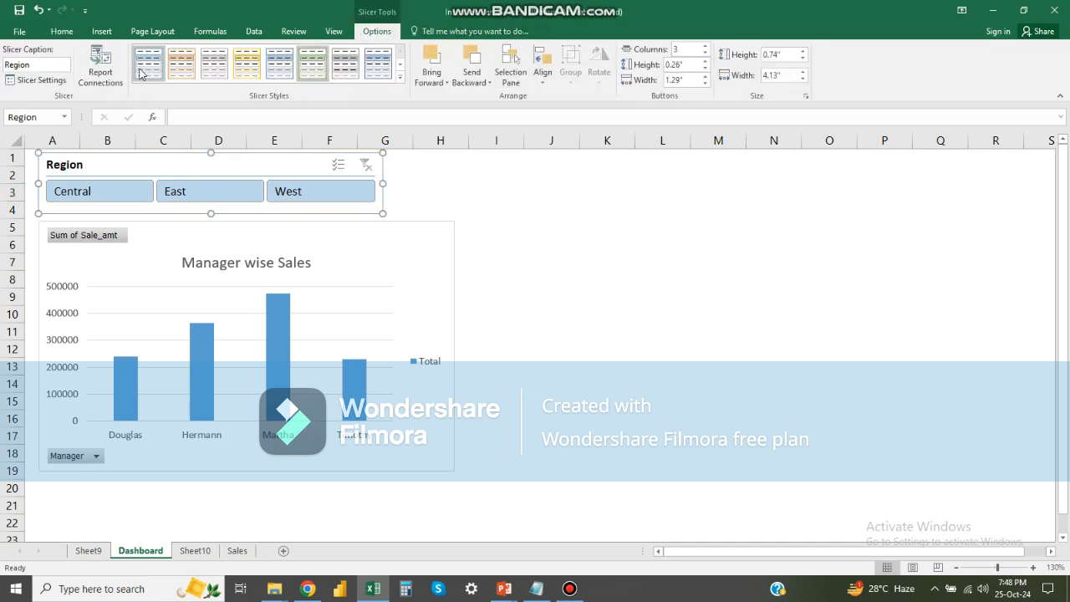
pyautogui.click(40, 80)
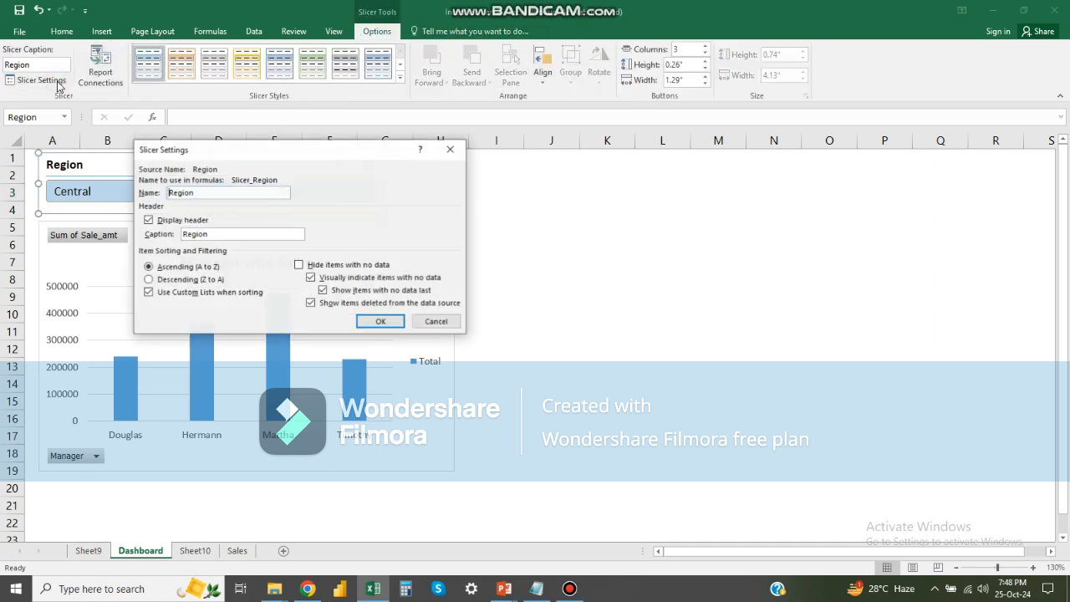
pyautogui.doubleClick(179, 192)
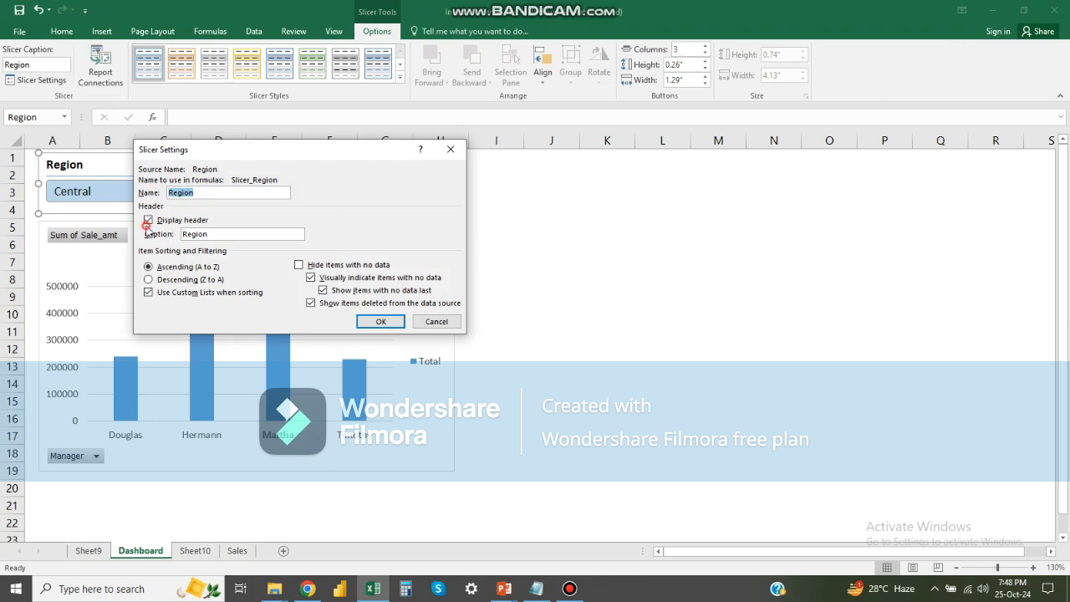
pyautogui.click(148, 222)
pyautogui.click(368, 323)
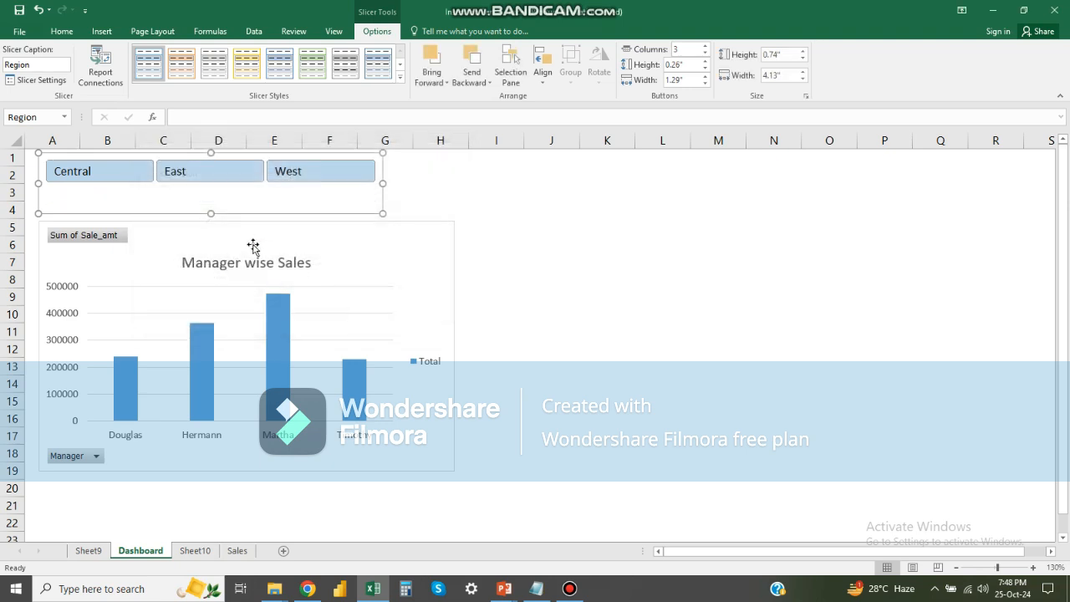
pyautogui.moveTo(208, 214); pyautogui.dragTo(210, 197)
# Step: Try the headerless Region slicer on the Manager wise Sales chart by switching between Central, East and West, ending on Central
pyautogui.click(139, 174)
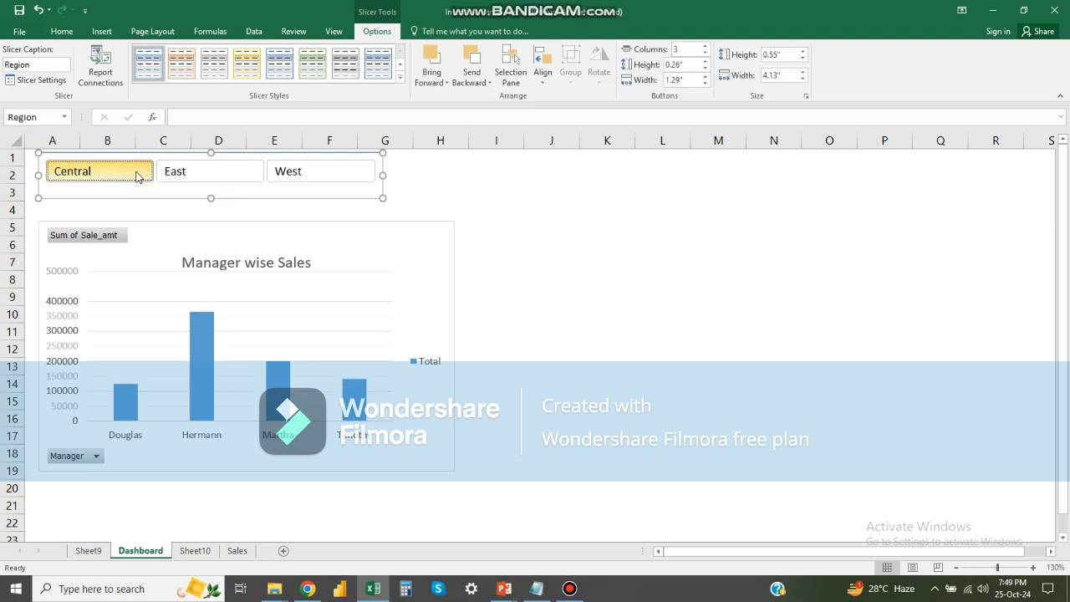
pyautogui.click(210, 172)
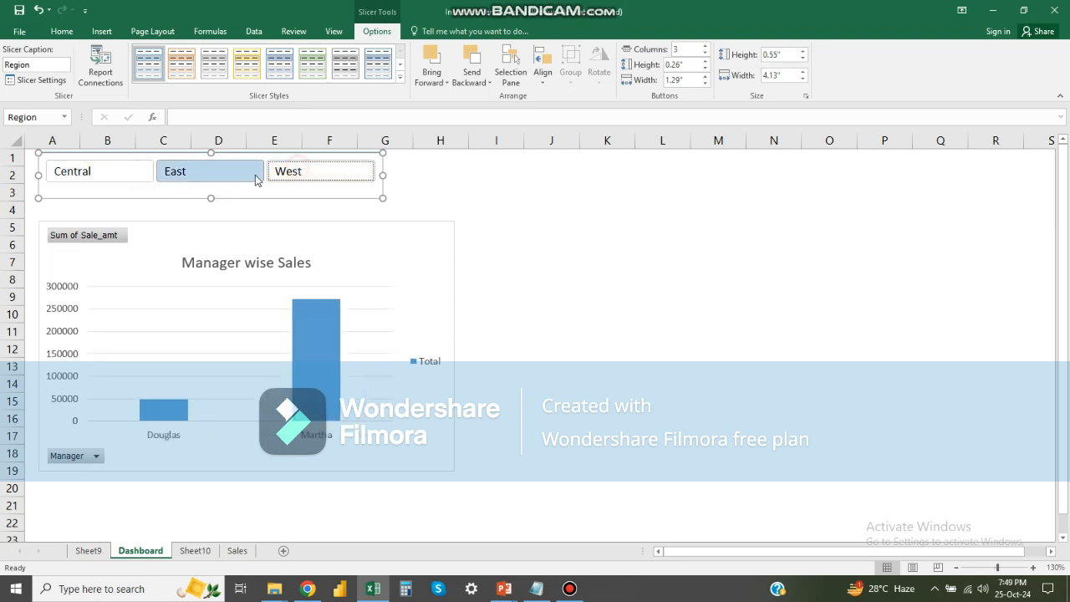
pyautogui.click(240, 171)
pyautogui.click(122, 172)
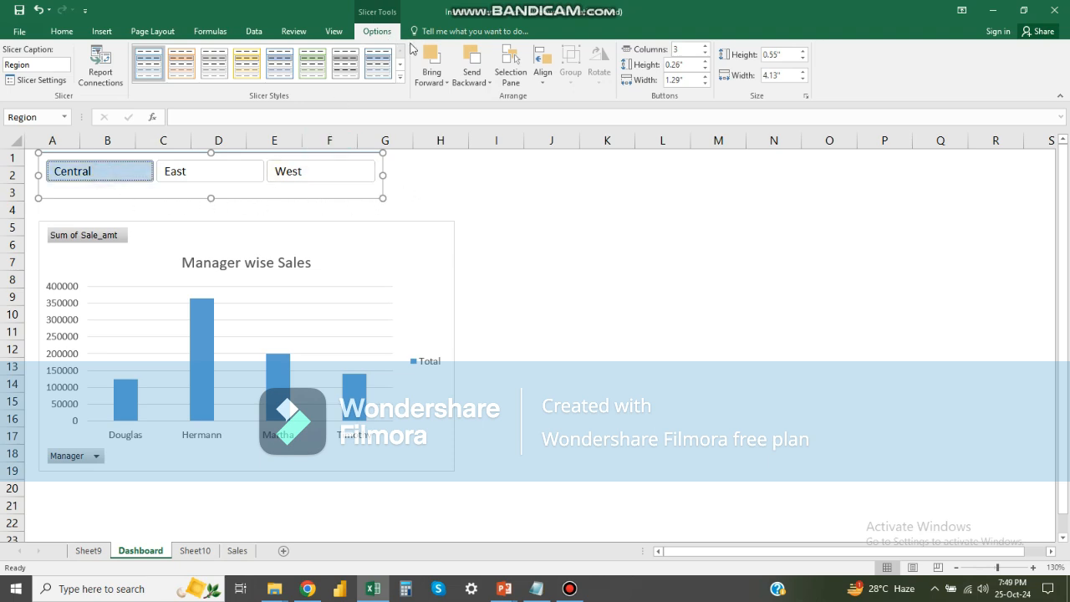
# Step: Display the Region slicer's header again with the slicer about 0.73" high, and clear the region filter
pyautogui.click(35, 81)
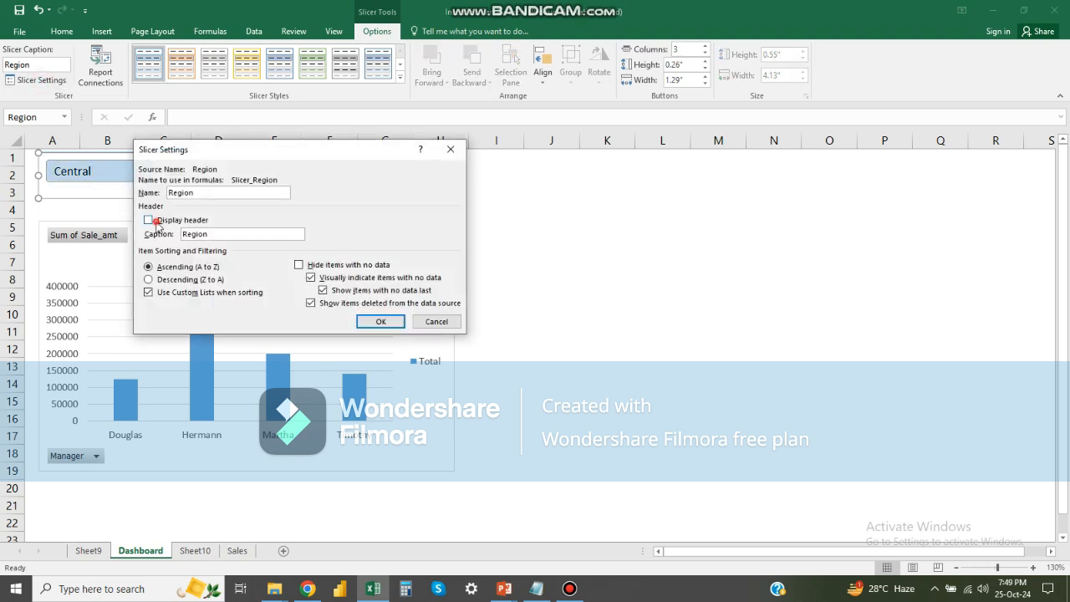
pyautogui.click(376, 321)
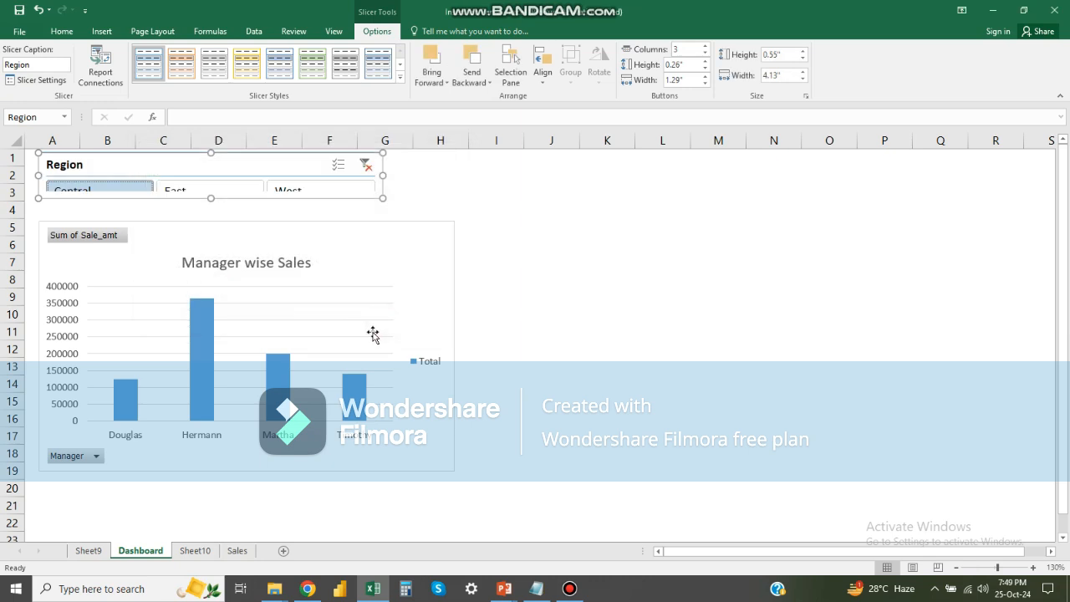
pyautogui.moveTo(216, 200); pyautogui.dragTo(213, 216)
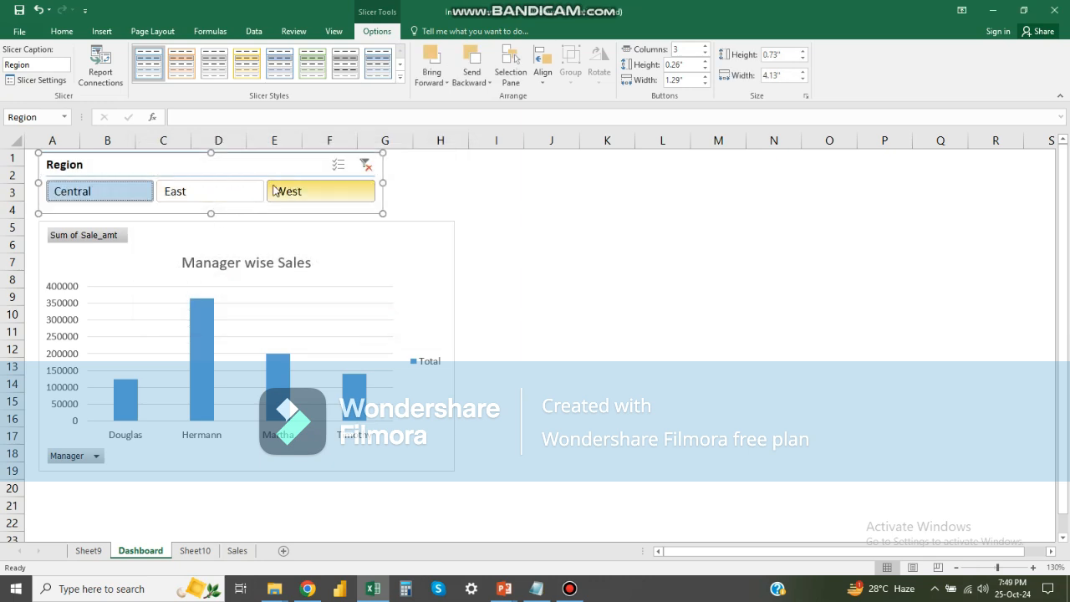
pyautogui.click(364, 167)
pyautogui.click(493, 194)
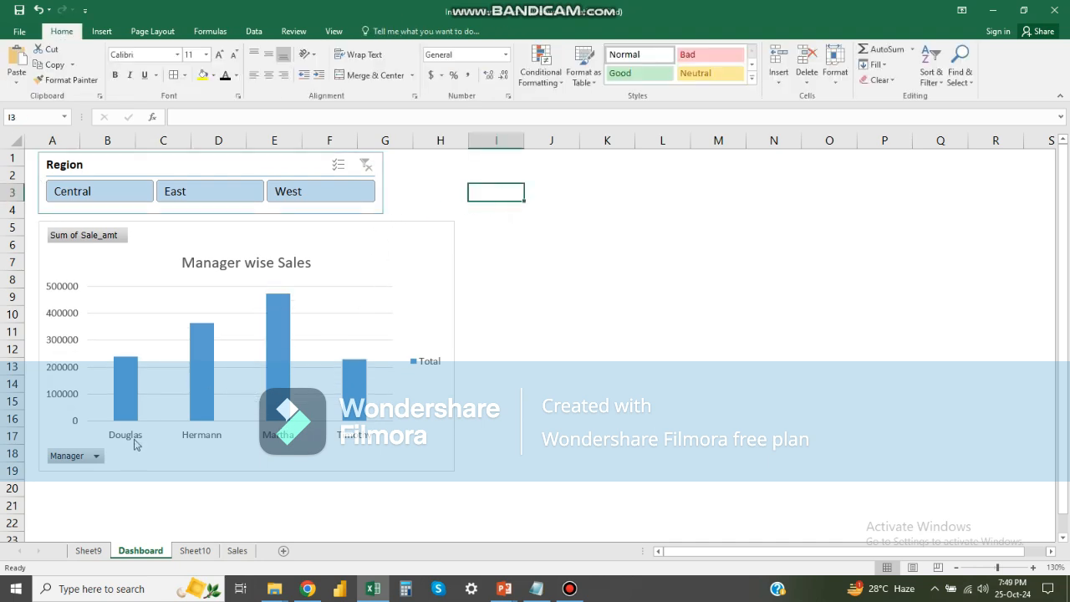
# Step: Add data callout labels to the columns of the Manager wise Sales chart
pyautogui.click(447, 247)
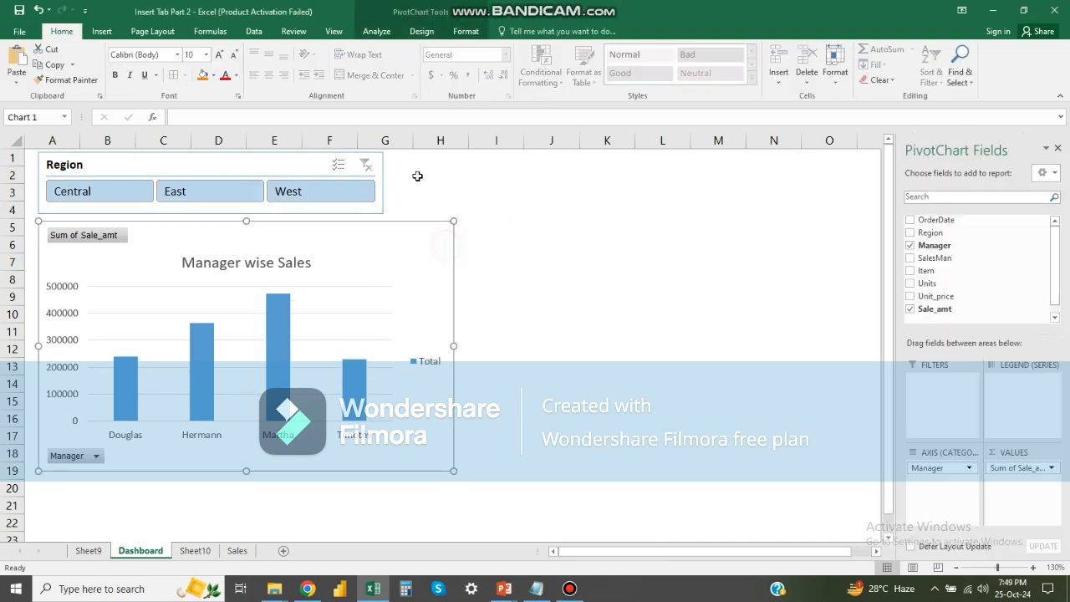
pyautogui.click(421, 31)
pyautogui.click(22, 67)
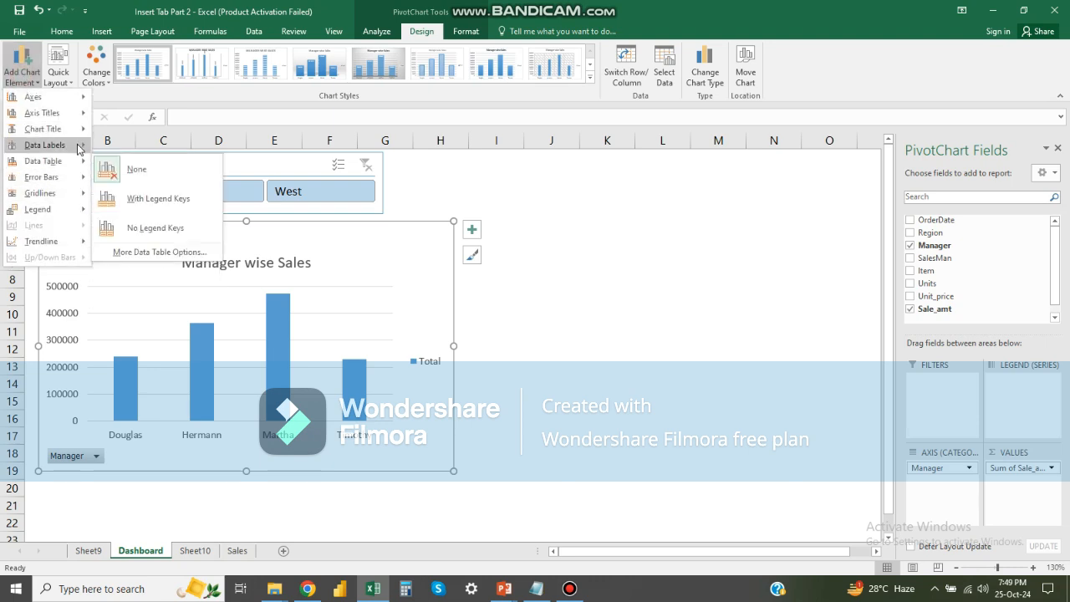
pyautogui.moveTo(79, 145)
pyautogui.click(148, 300)
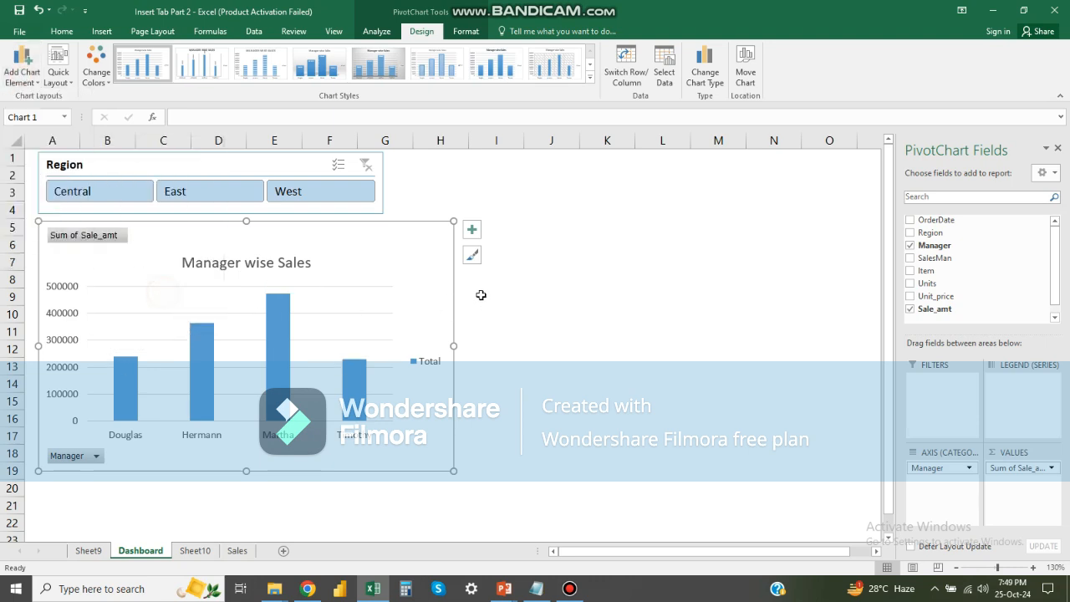
pyautogui.click(483, 296)
pyautogui.click(353, 236)
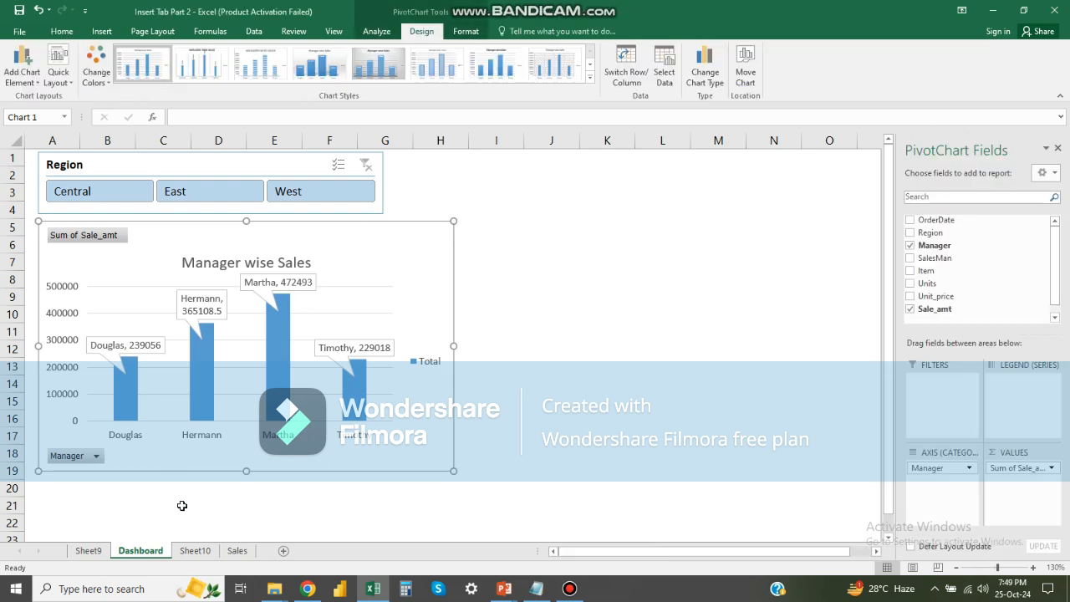
# Step: Copy the whole manager PivotTable on Sheet10 and paste the copy at cell A9
pyautogui.click(186, 551)
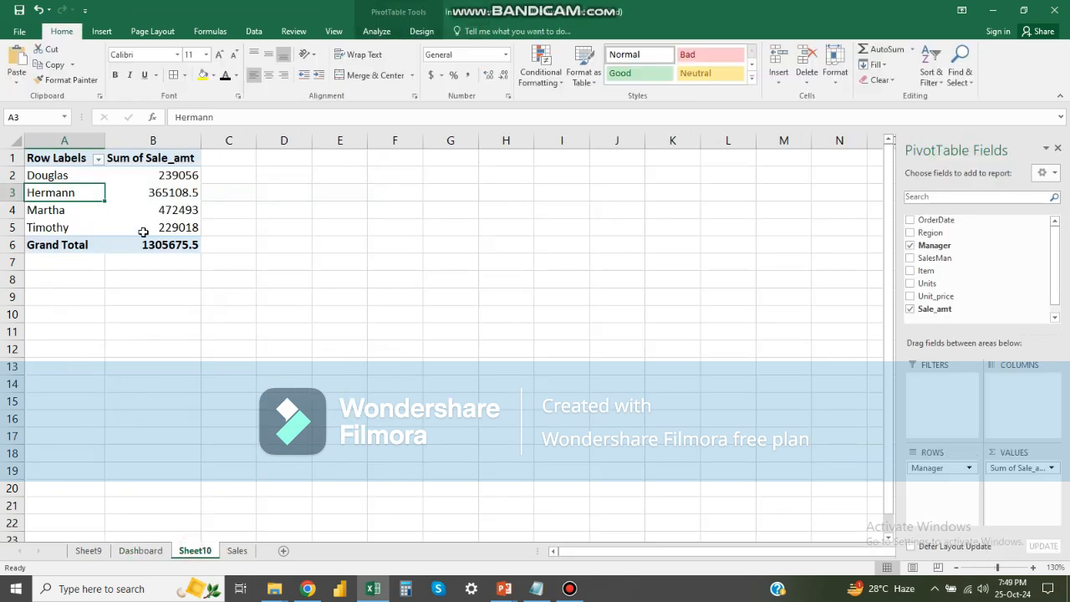
pyautogui.click(159, 180)
pyautogui.hotkey('ctrl', 'a')
pyautogui.hotkey('ctrl', 'c')
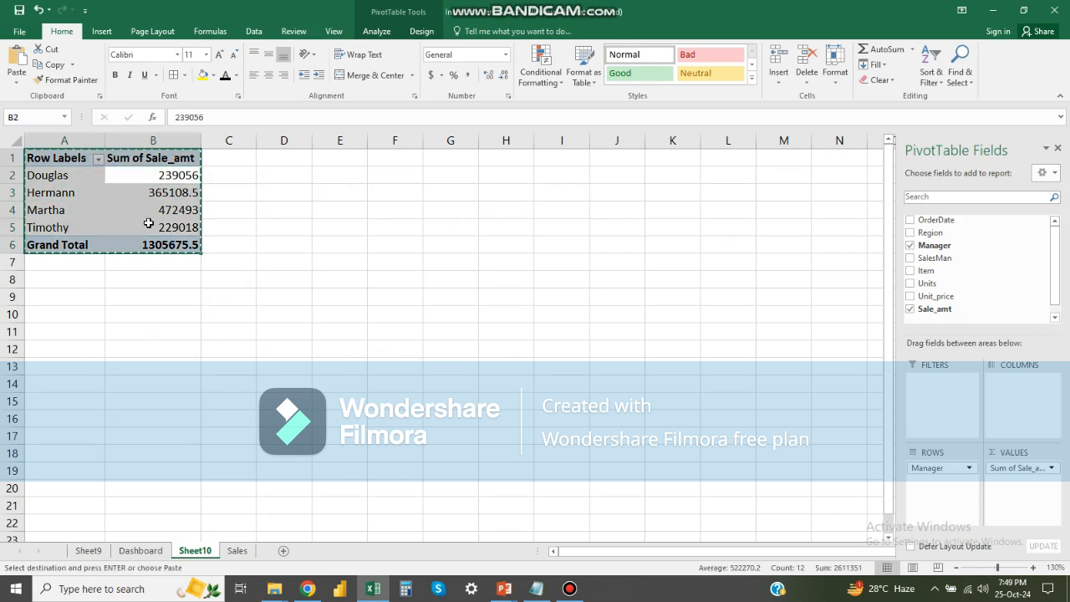
pyautogui.click(66, 294)
pyautogui.hotkey('ctrl', 'v')
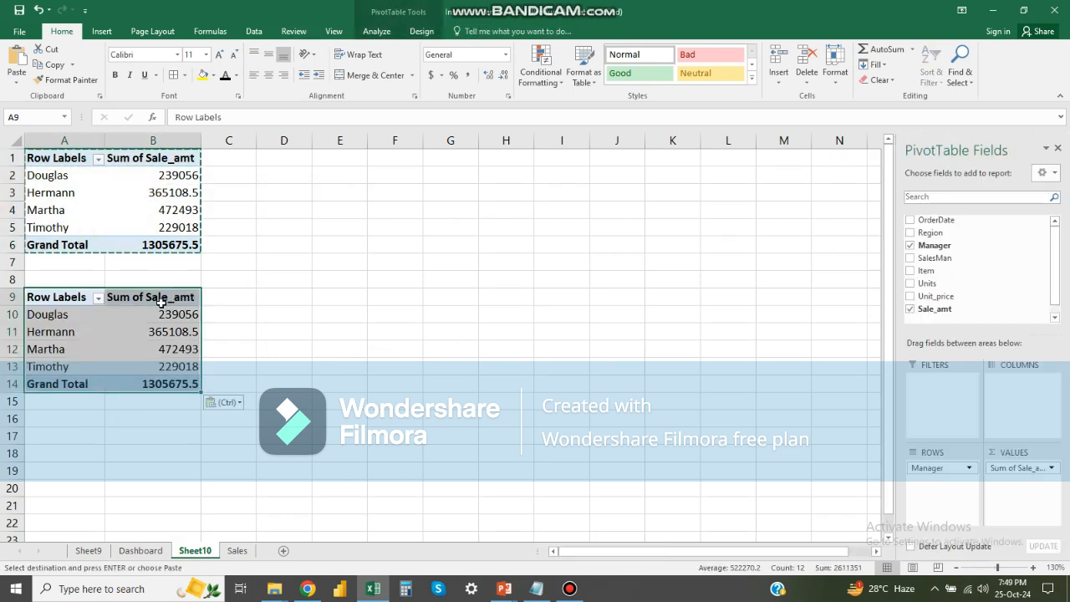
pyautogui.press('Escape')
# Step: Replace the Manager row field with Item in the pasted PivotTable at A9
pyautogui.click(98, 323)
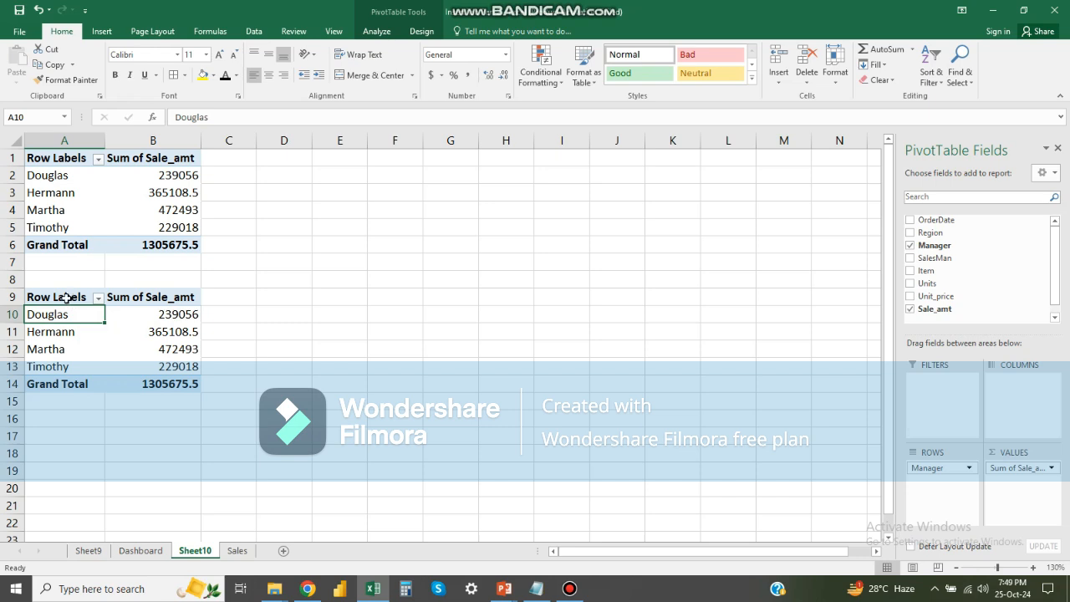
pyautogui.moveTo(66, 296); pyautogui.dragTo(177, 384)
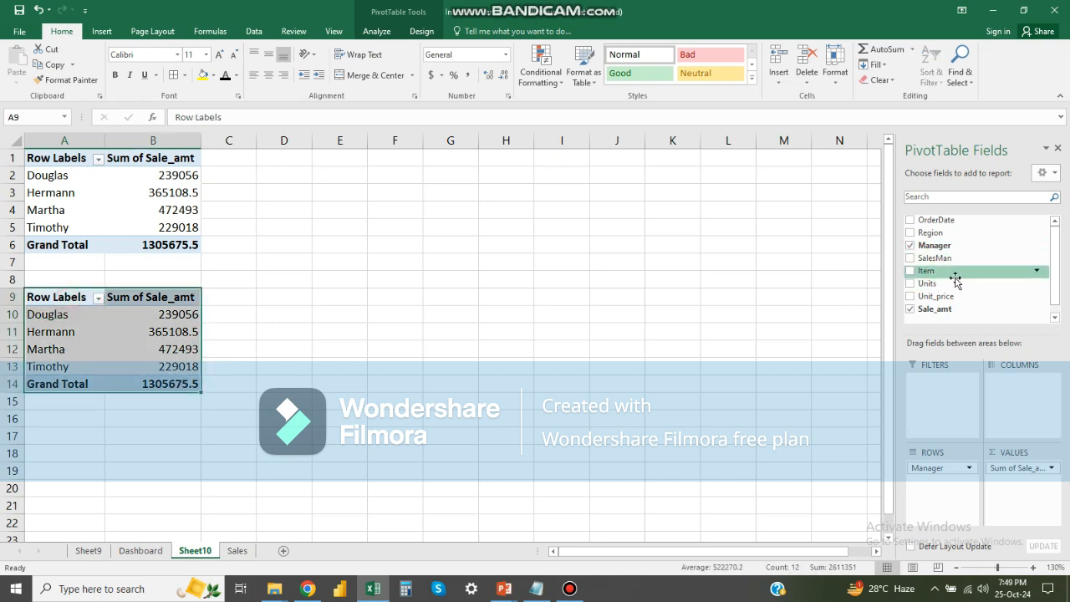
pyautogui.click(911, 245)
pyautogui.moveTo(929, 270); pyautogui.dragTo(950, 484)
pyautogui.click(164, 322)
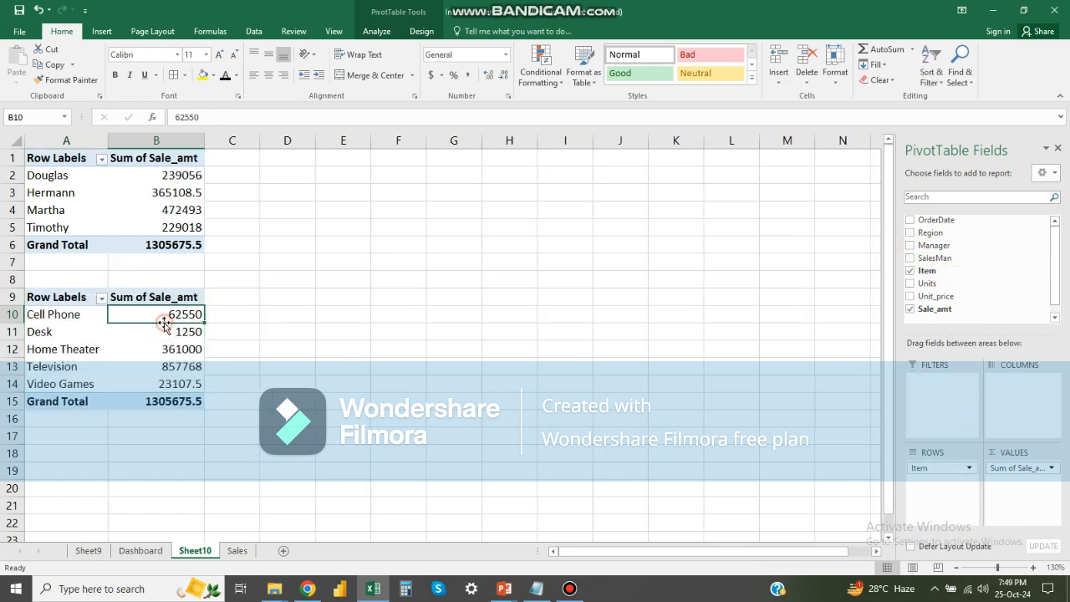
# Step: Insert a 2-D pie PivotChart from the item-wise PivotTable and place it beside the tables on Sheet10
pyautogui.hotkey('ctrl', 'a')
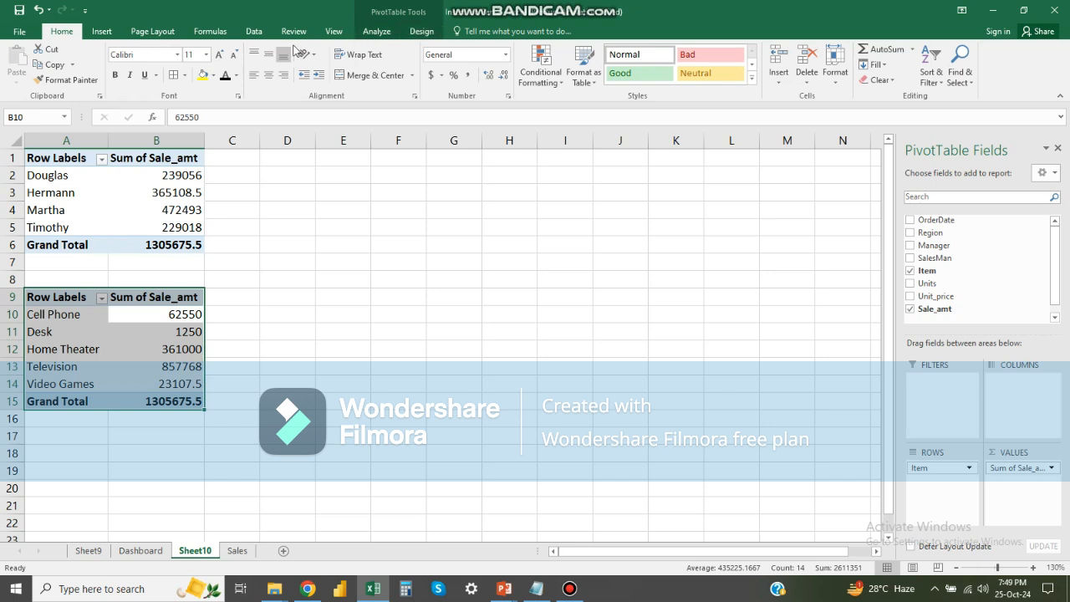
pyautogui.click(127, 32)
pyautogui.click(101, 31)
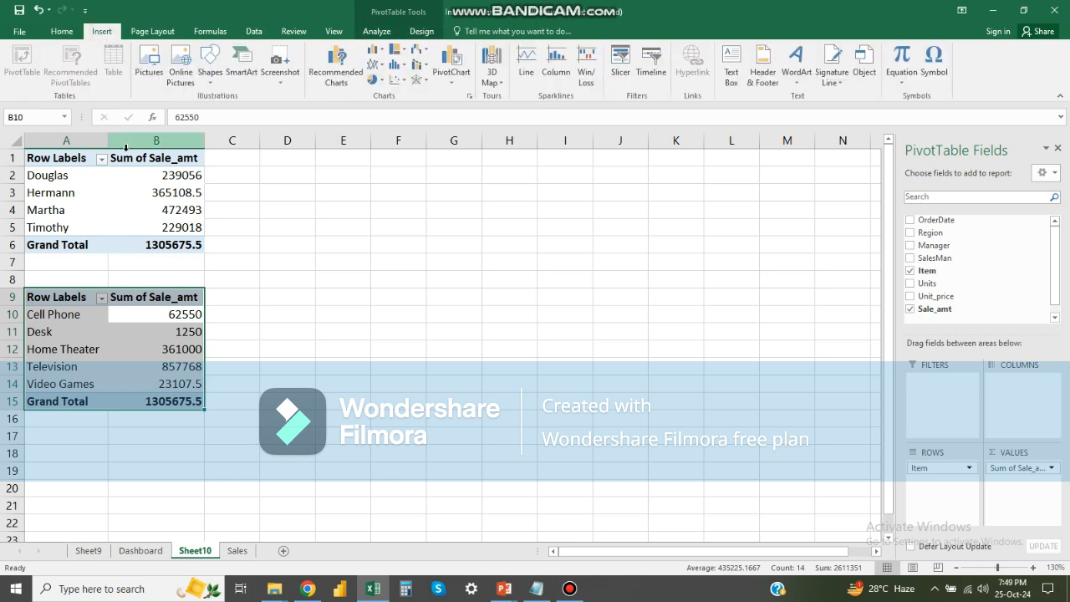
pyautogui.click(133, 313)
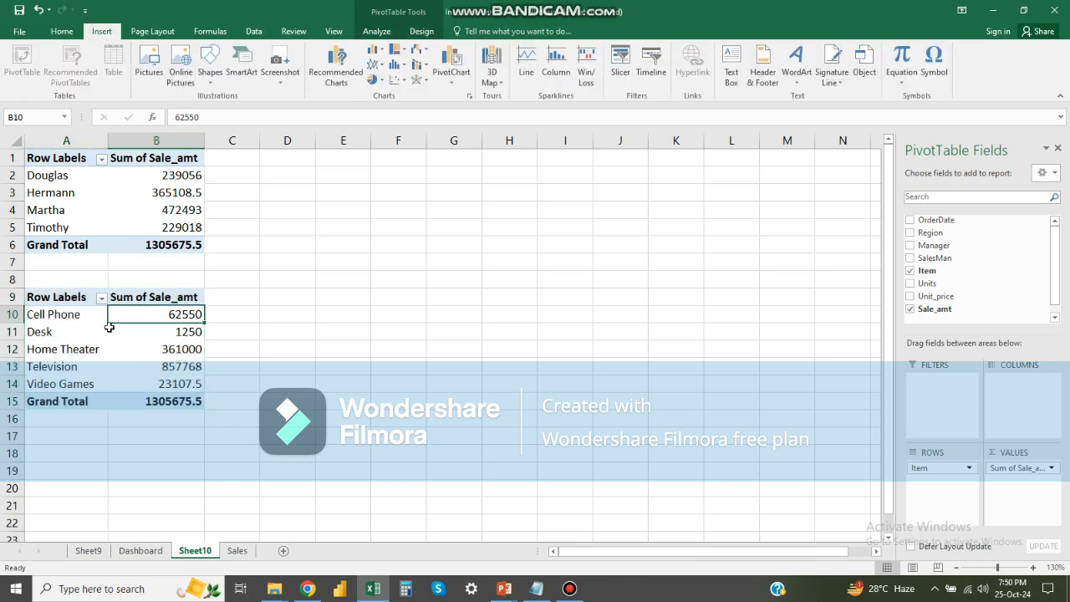
pyautogui.click(112, 347)
pyautogui.hotkey('ctrl', 'a')
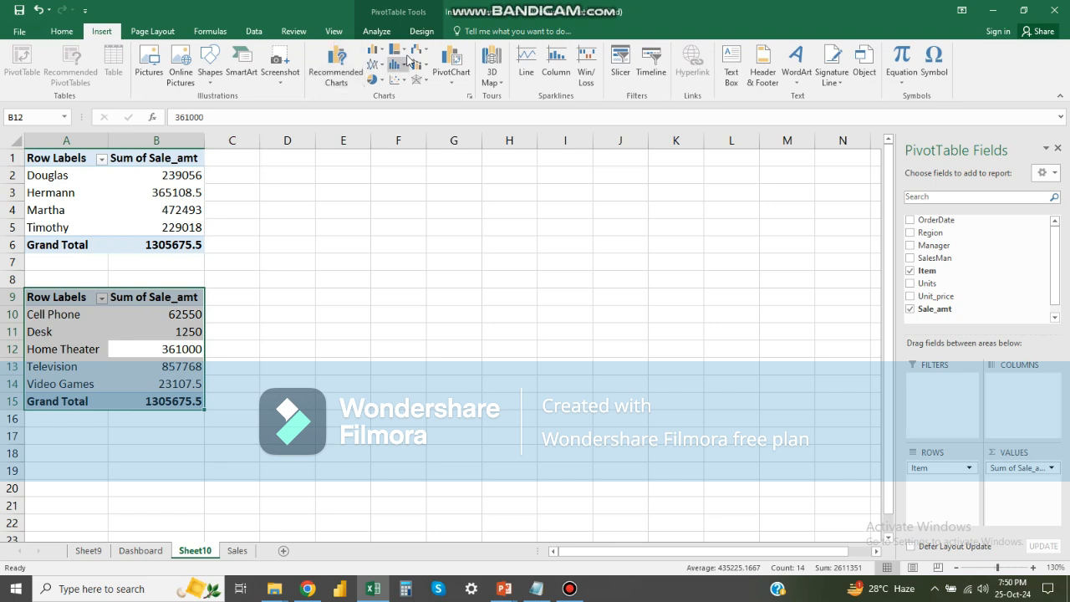
pyautogui.click(373, 80)
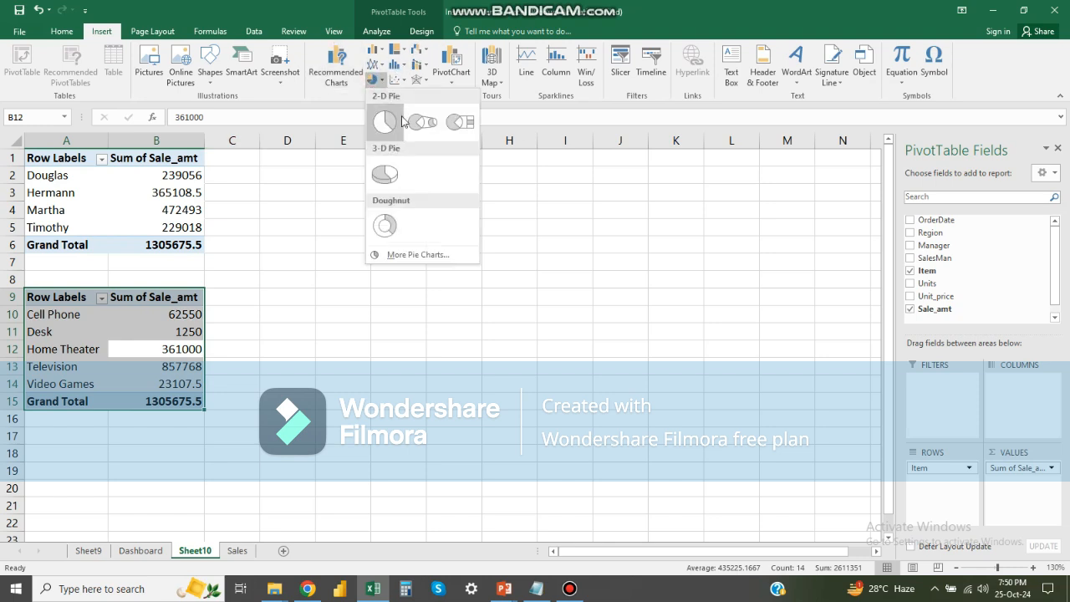
pyautogui.click(400, 122)
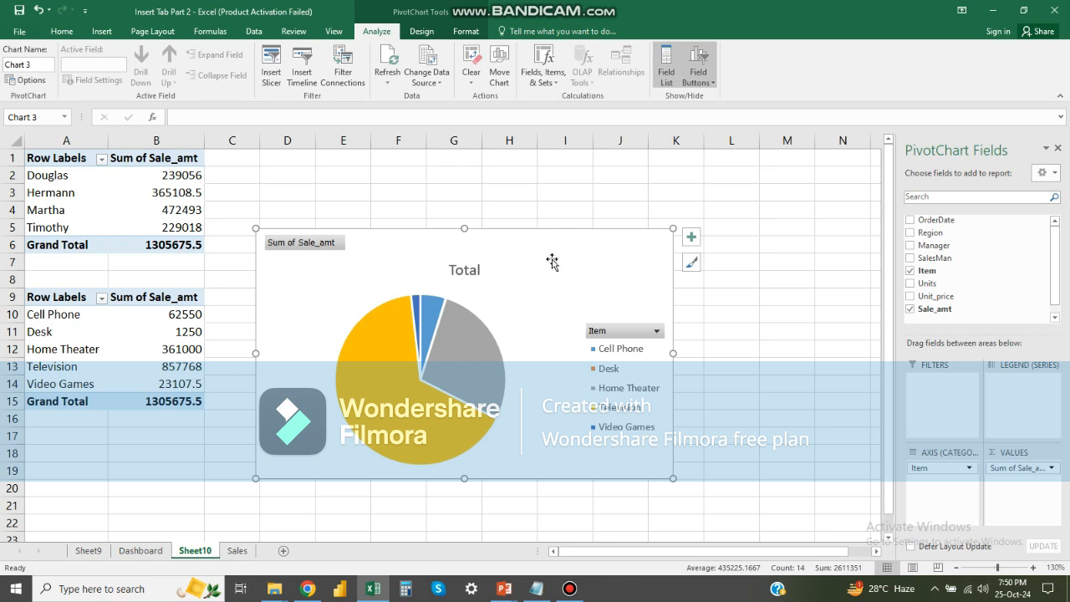
pyautogui.moveTo(543, 265); pyautogui.dragTo(620, 215)
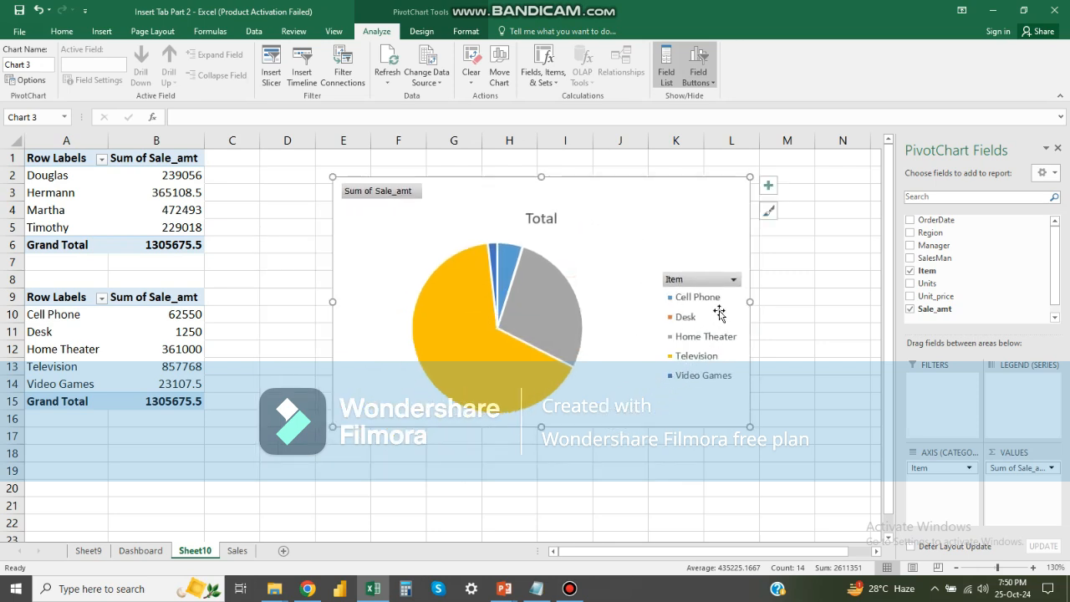
# Step: Move the item pie chart from Sheet10 to the Dashboard sheet, shrink it and place it beside the Manager wise Sales chart
pyautogui.press('Delete')
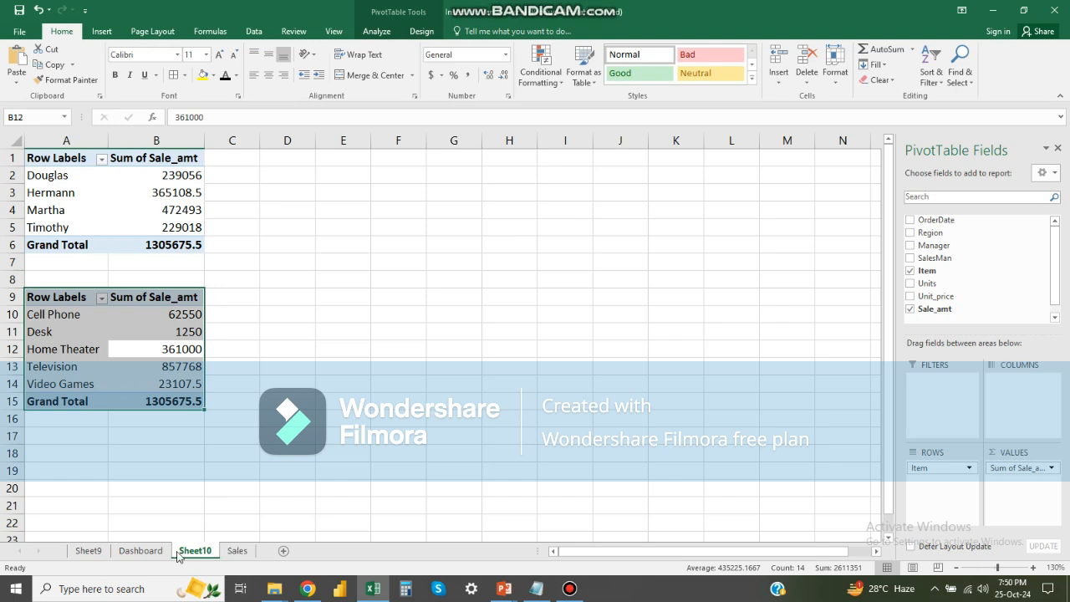
pyautogui.click(141, 550)
pyautogui.click(549, 259)
pyautogui.hotkey('ctrl', 'v')
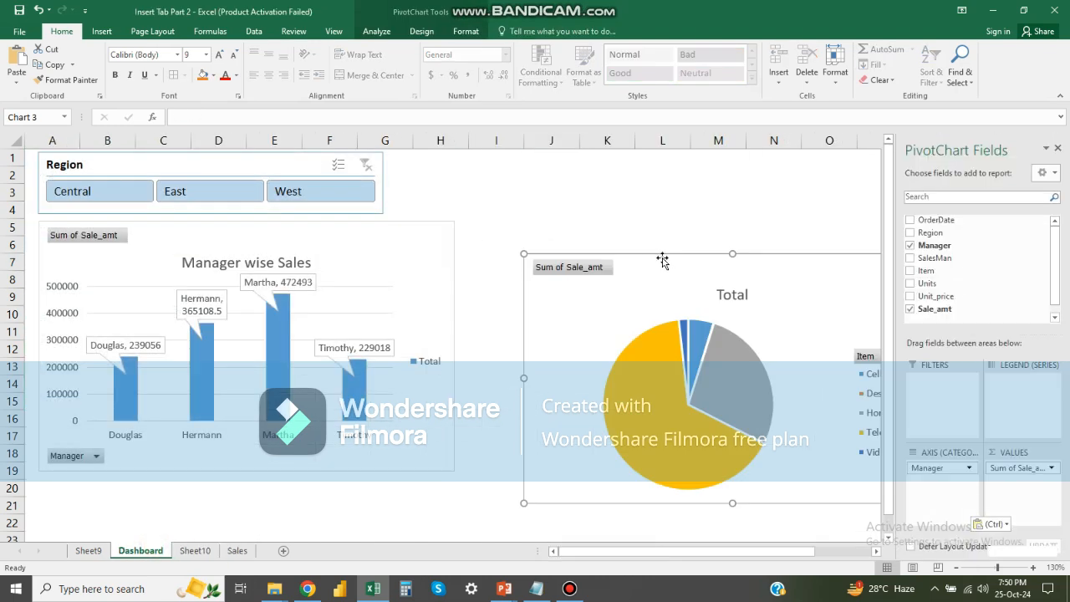
pyautogui.moveTo(652, 270); pyautogui.dragTo(593, 214)
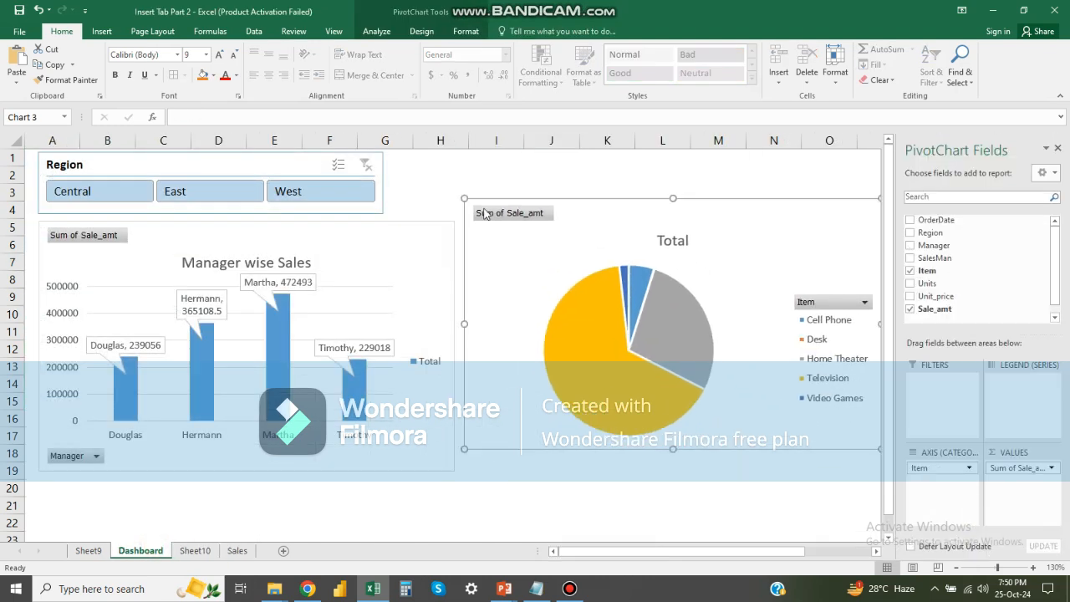
pyautogui.moveTo(458, 195); pyautogui.dragTo(592, 265)
pyautogui.moveTo(733, 291); pyautogui.dragTo(609, 262)
# Step: Test the Region slicer on both dashboard charts by filtering to East, West and Central in turn
pyautogui.click(178, 194)
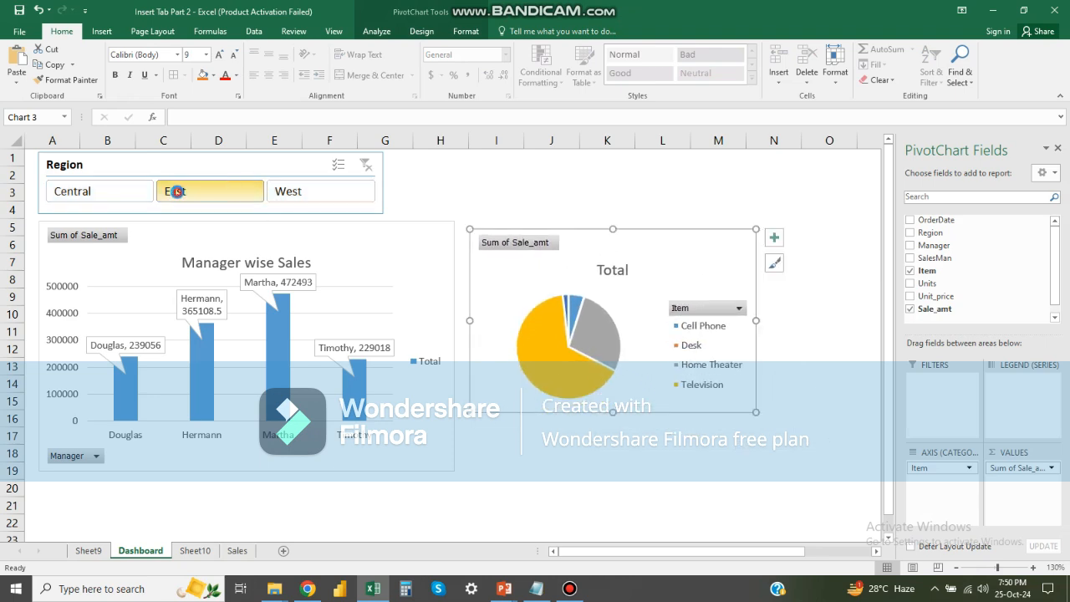
pyautogui.click(317, 203)
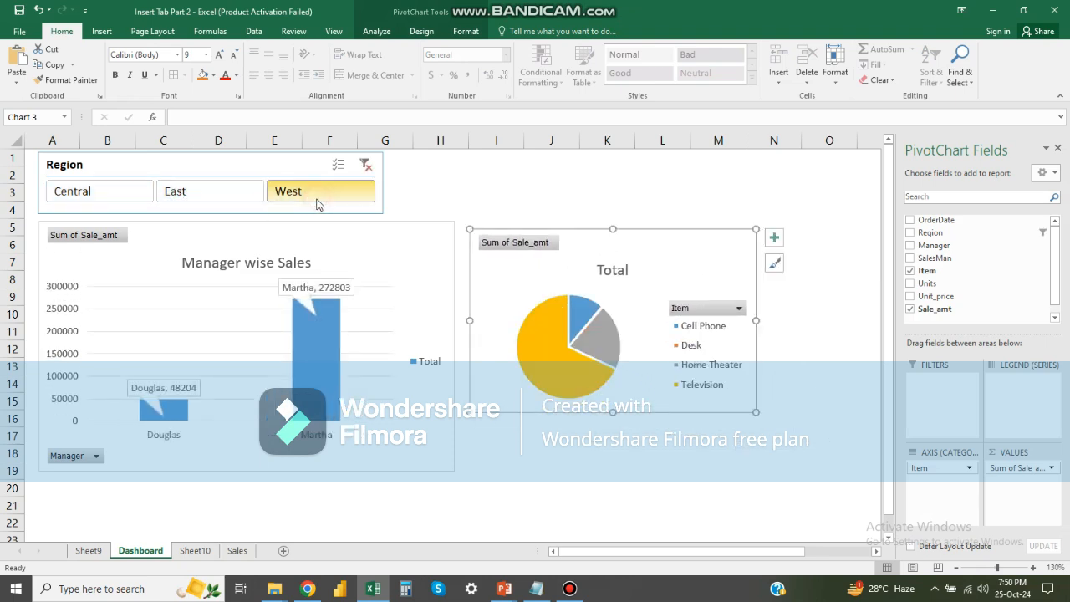
pyautogui.click(131, 190)
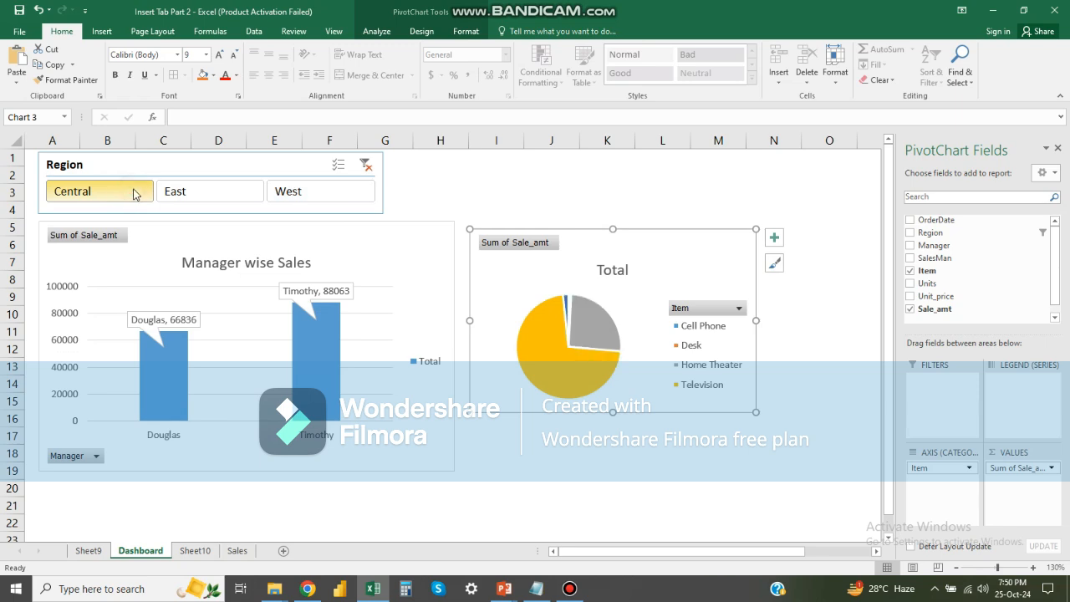
pyautogui.keyDown('ctrl'); pyautogui.click(261, 192); pyautogui.keyUp('ctrl')
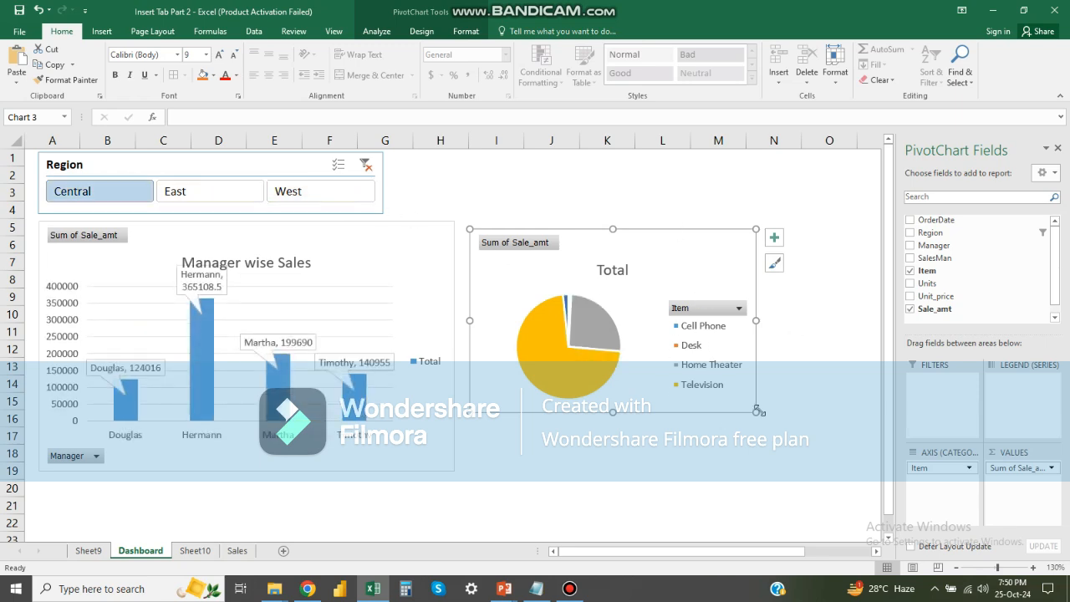
# Step: Enlarge the item pie chart and line up its upper and lower edges with the Manager wise Sales chart
pyautogui.moveTo(756, 411); pyautogui.dragTo(802, 448)
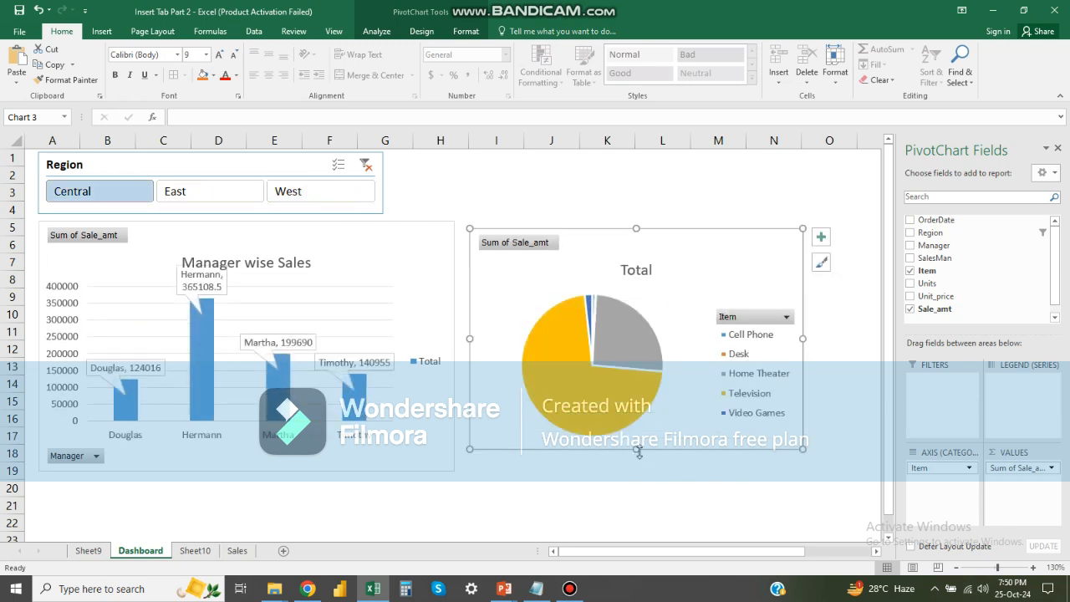
pyautogui.moveTo(638, 452); pyautogui.dragTo(638, 469)
pyautogui.click(833, 328)
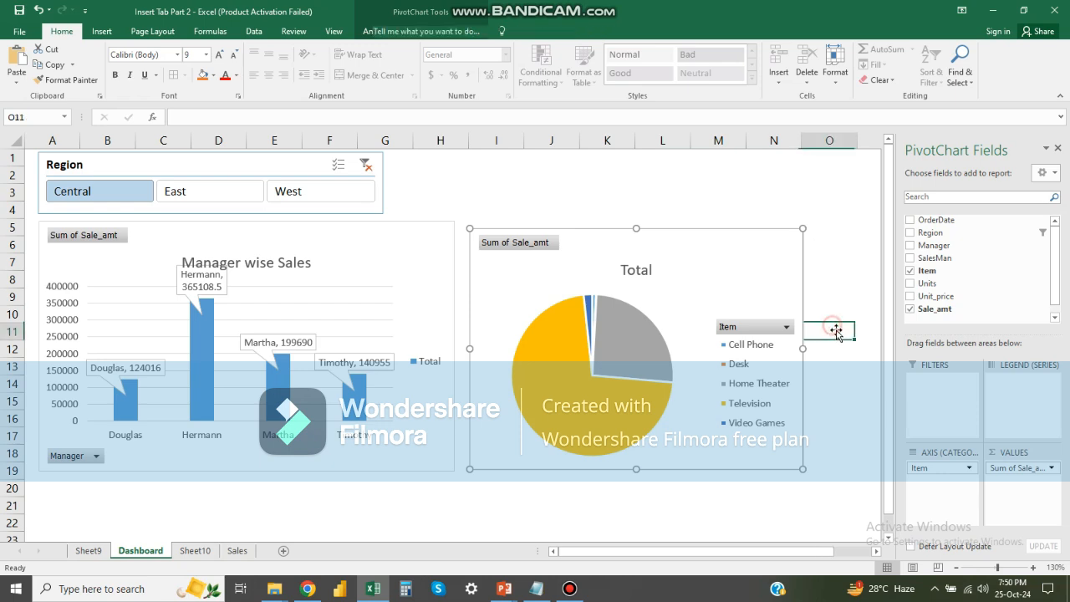
pyautogui.click(742, 282)
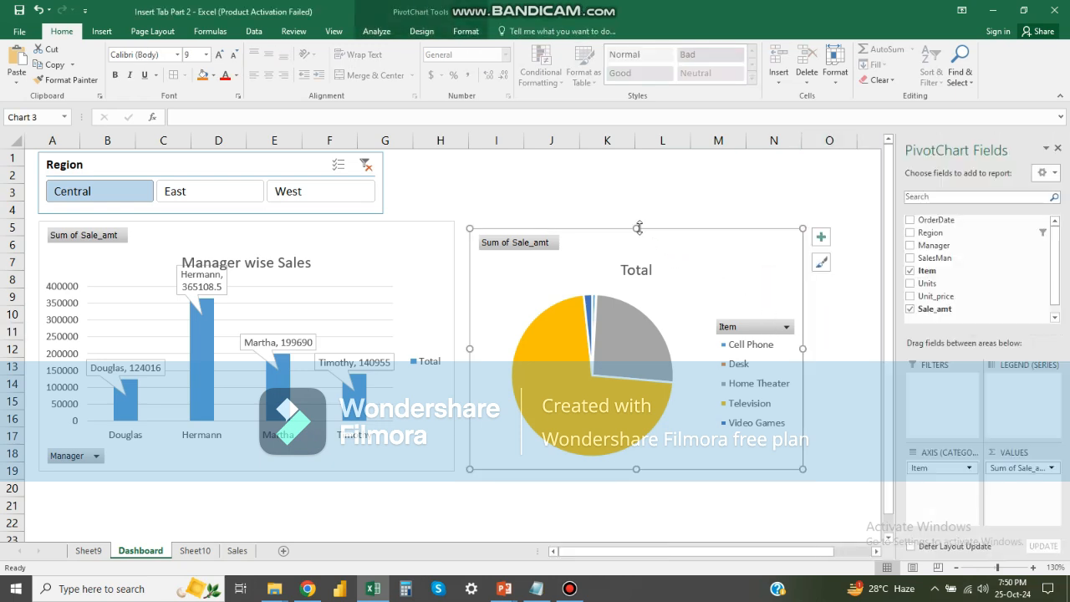
pyautogui.moveTo(638, 228); pyautogui.dragTo(637, 220)
pyautogui.click(520, 501)
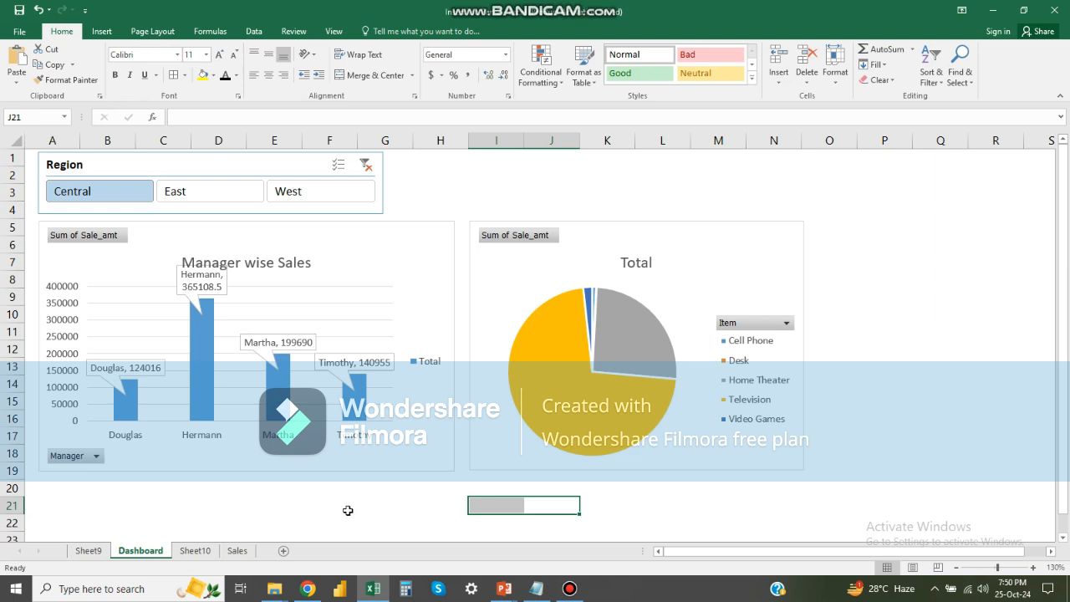
# Step: Clear the Region slicer's filter to include all regions
pyautogui.click(365, 165)
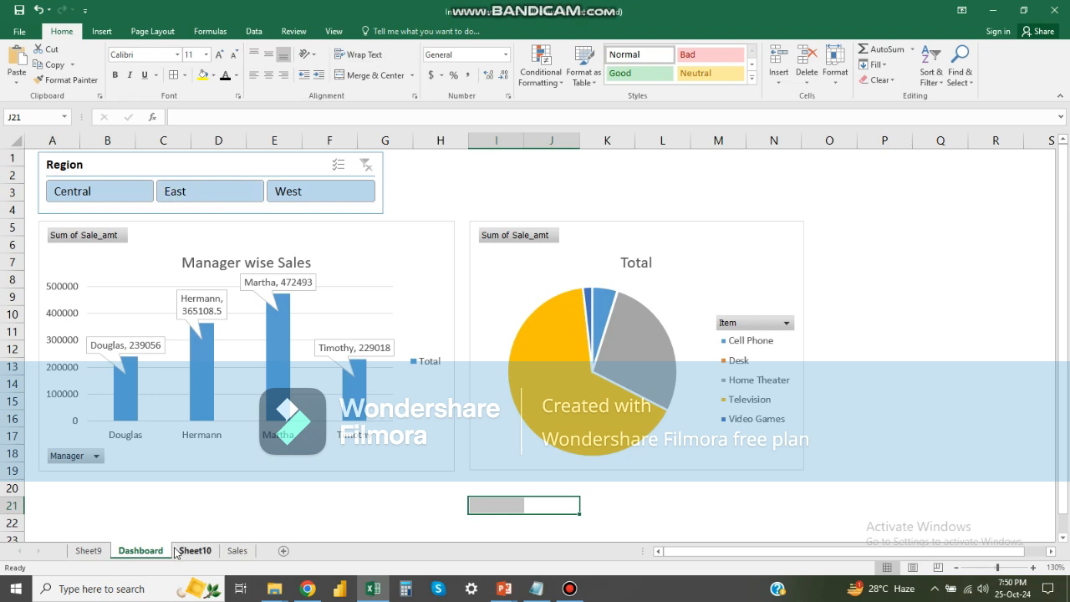
pyautogui.click(383, 190)
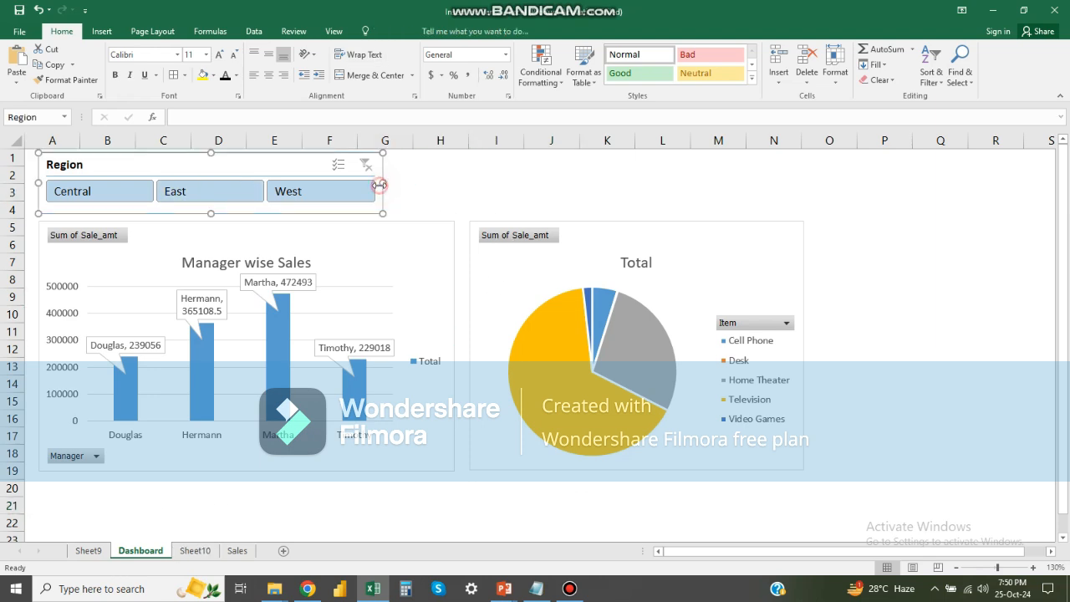
# Step: Insert an OrderDate timeline for the manager-wise PivotTable on Sheet10
pyautogui.click(194, 551)
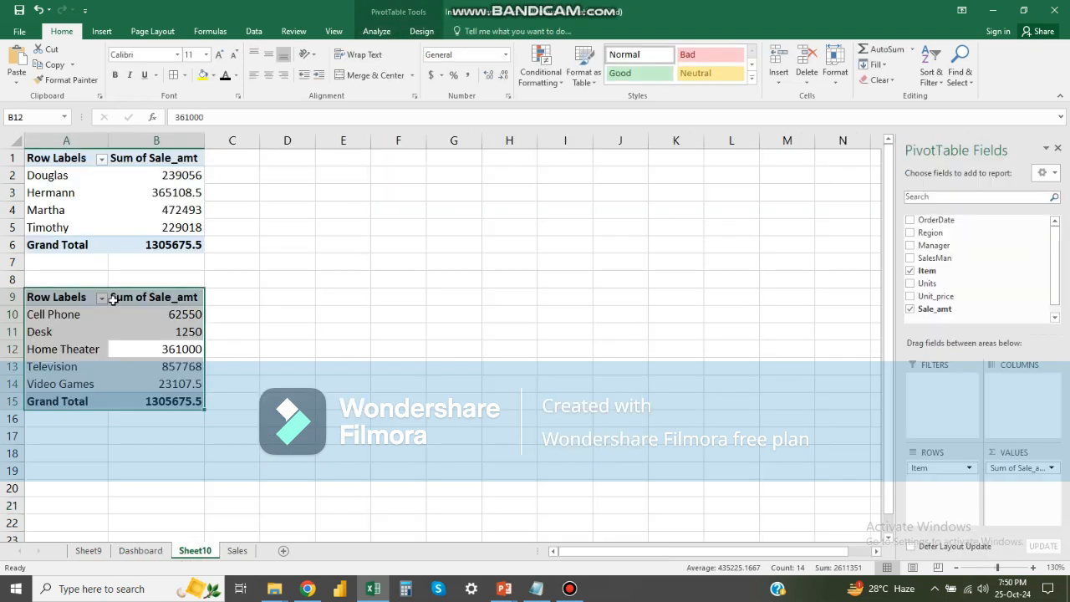
pyautogui.click(113, 299)
pyautogui.click(113, 178)
pyautogui.hotkey('ctrl', 'a')
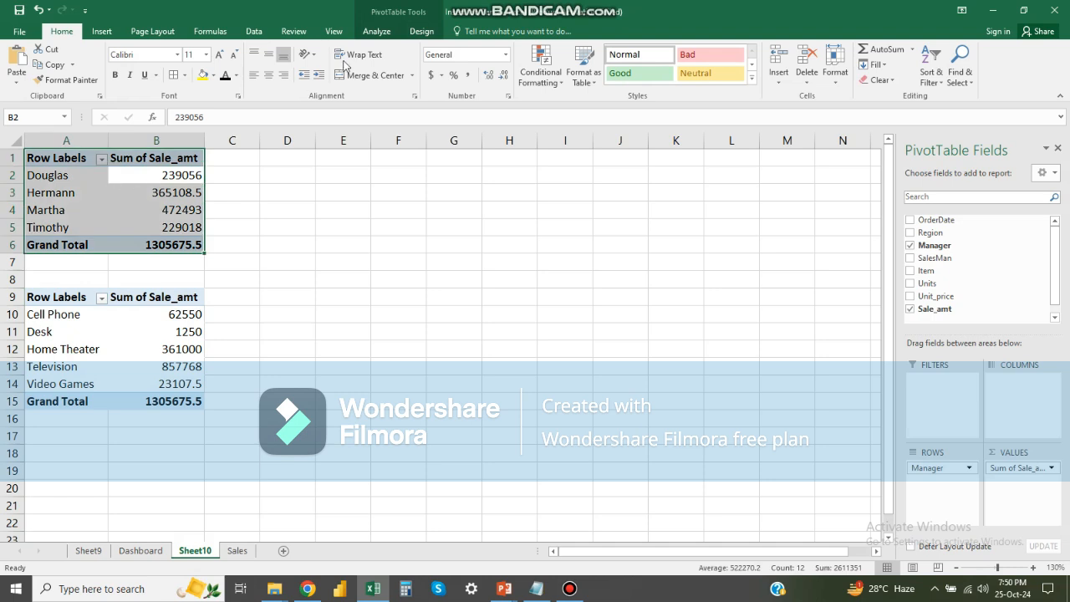
pyautogui.click(377, 33)
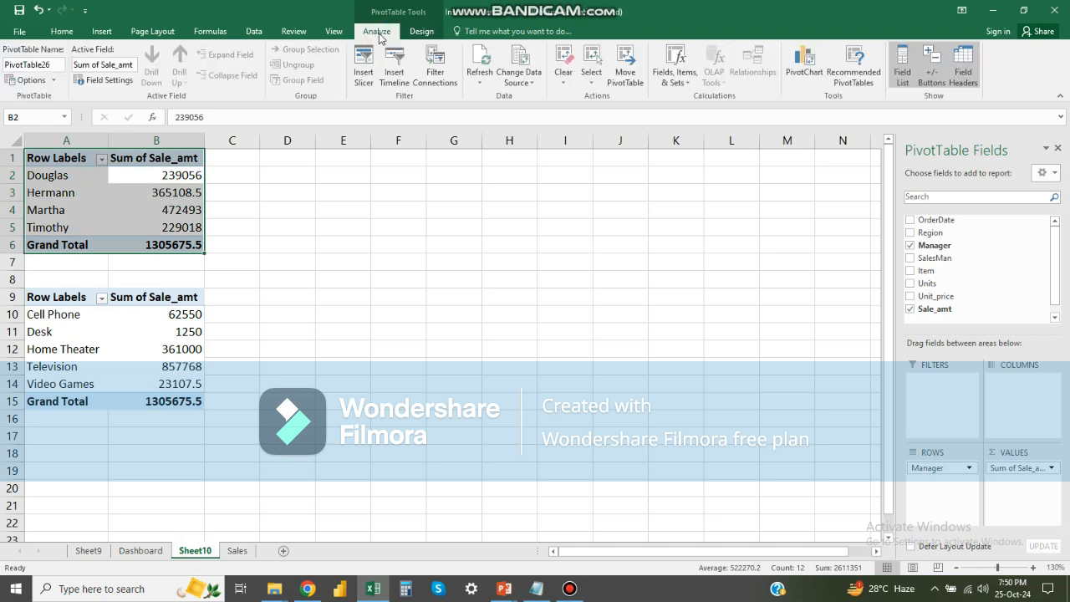
pyautogui.click(394, 75)
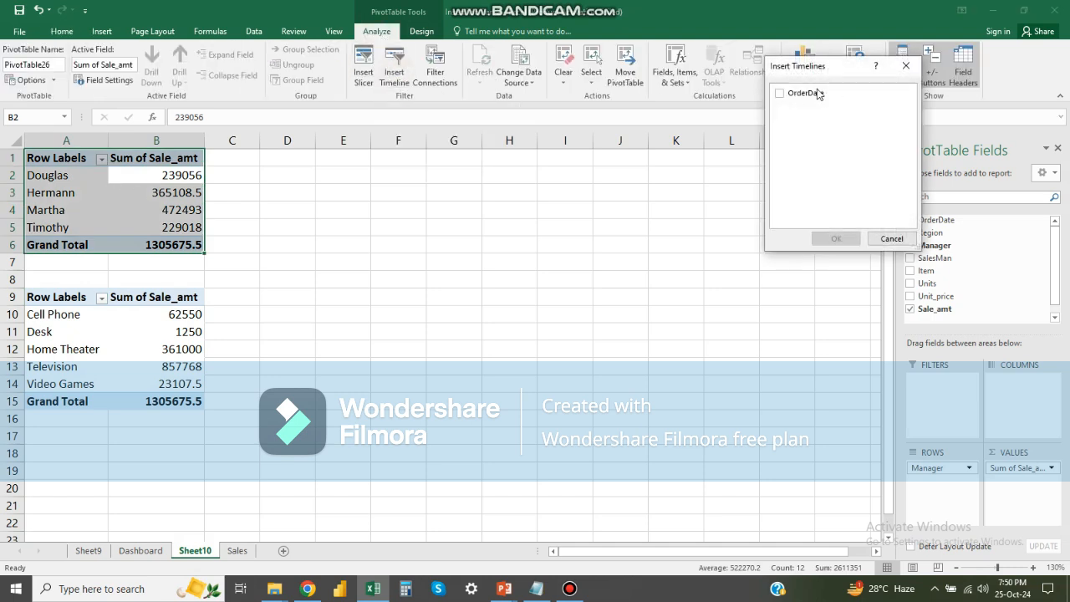
pyautogui.click(779, 95)
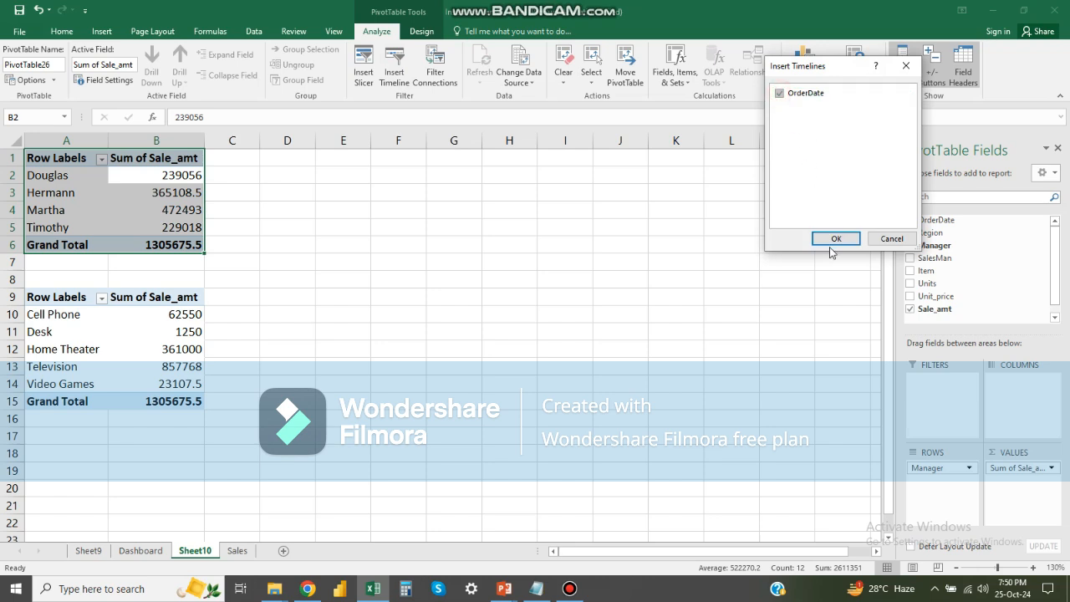
pyautogui.click(832, 238)
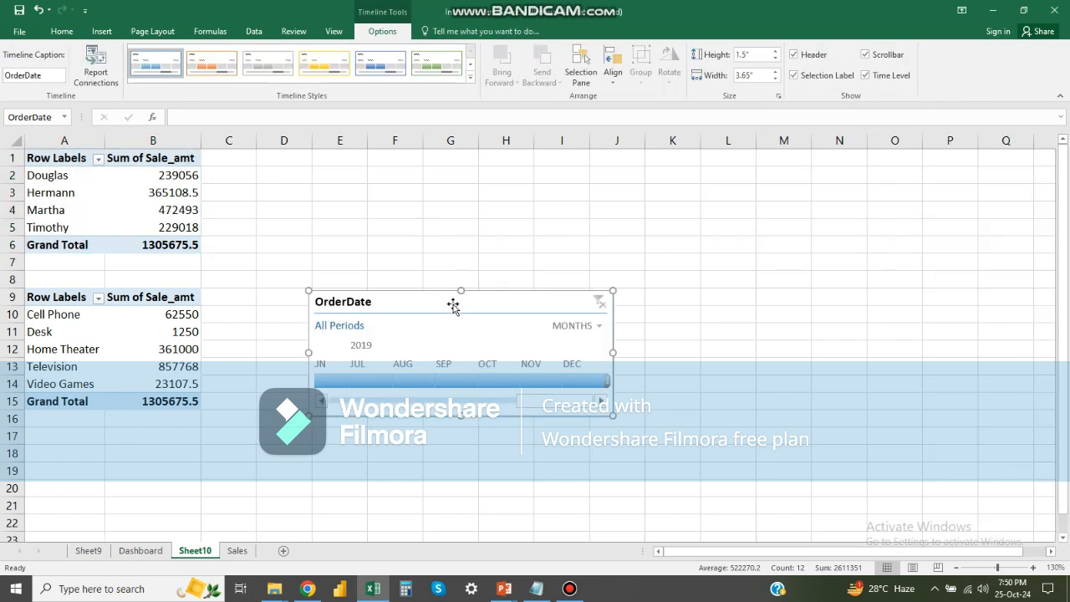
# Step: Move the OrderDate timeline from Sheet10 to the Dashboard sheet, place it beside the Region slicer and widen it
pyautogui.hotkey('ctrl', 'x')
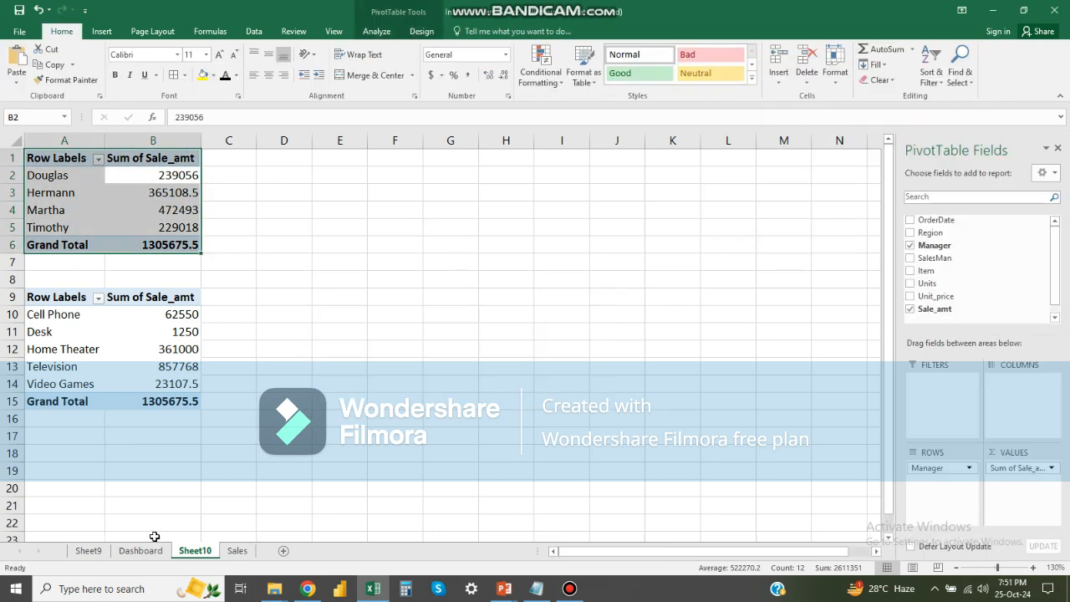
pyautogui.click(147, 553)
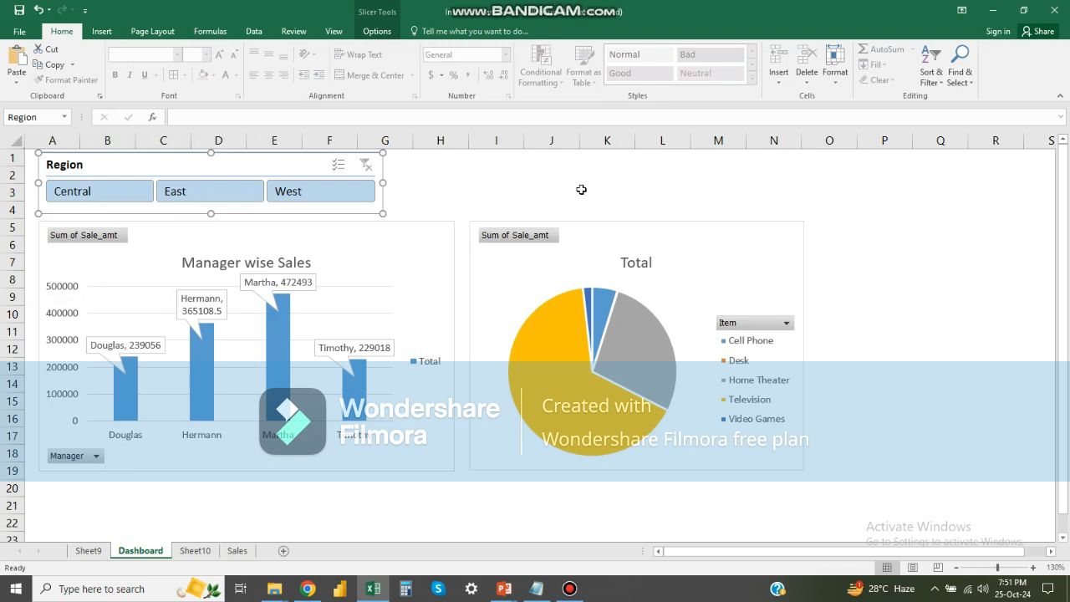
pyautogui.hotkey('ctrl', 'v')
pyautogui.moveTo(212, 171); pyautogui.dragTo(586, 178)
pyautogui.moveTo(258, 169); pyautogui.dragTo(603, 200)
pyautogui.moveTo(534, 309); pyautogui.dragTo(523, 254)
pyautogui.moveTo(685, 218); pyautogui.dragTo(838, 219)
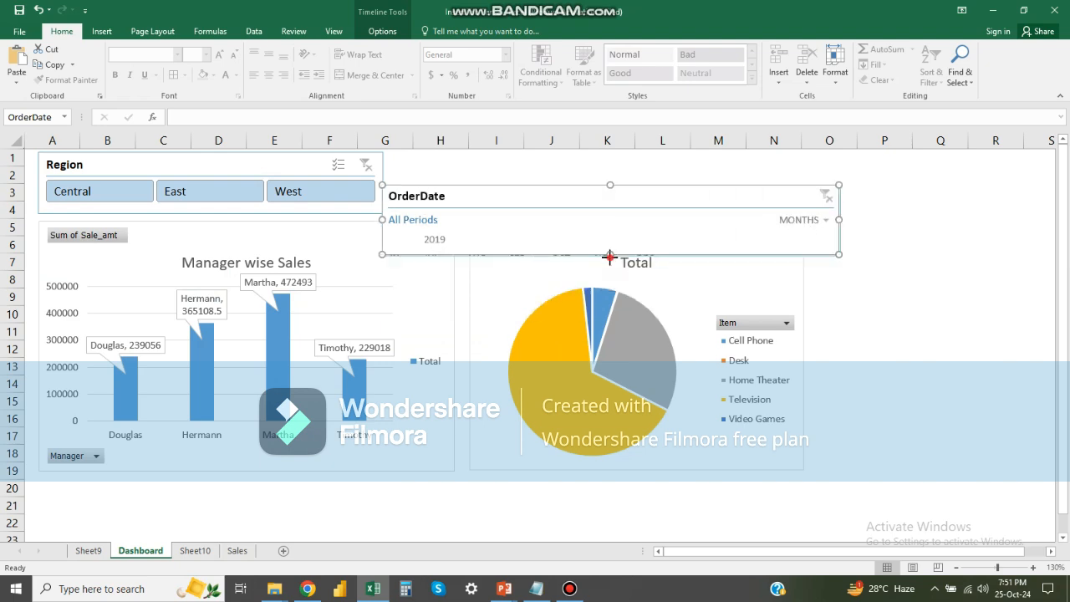
# Step: Try placing the OrderDate timeline on the far side of the item pie chart, about 3.09" high and 2.7" wide
pyautogui.moveTo(610, 256); pyautogui.dragTo(609, 375)
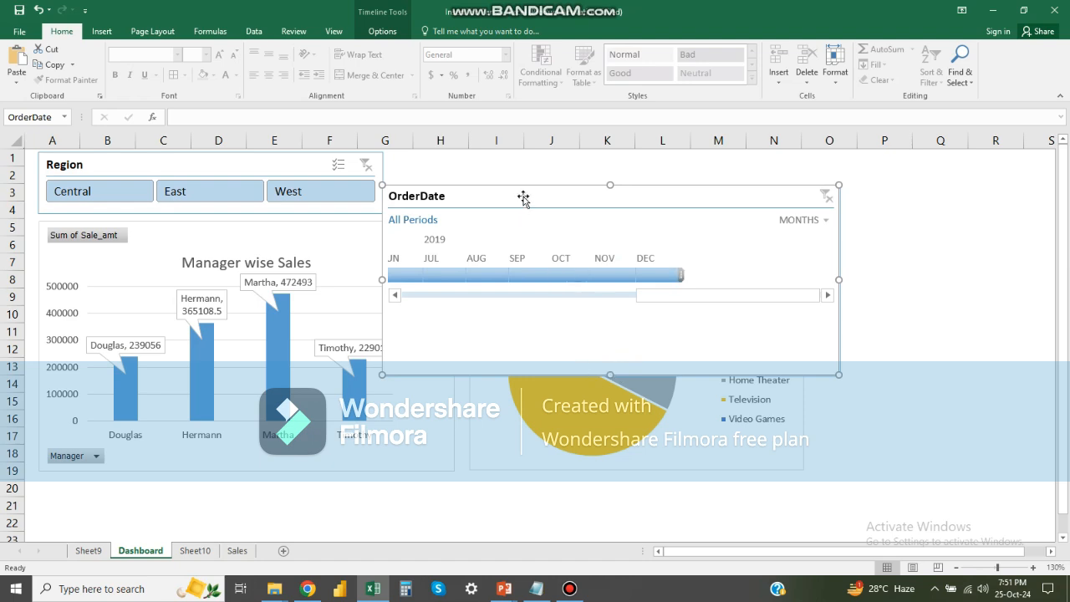
pyautogui.moveTo(523, 197); pyautogui.dragTo(747, 227)
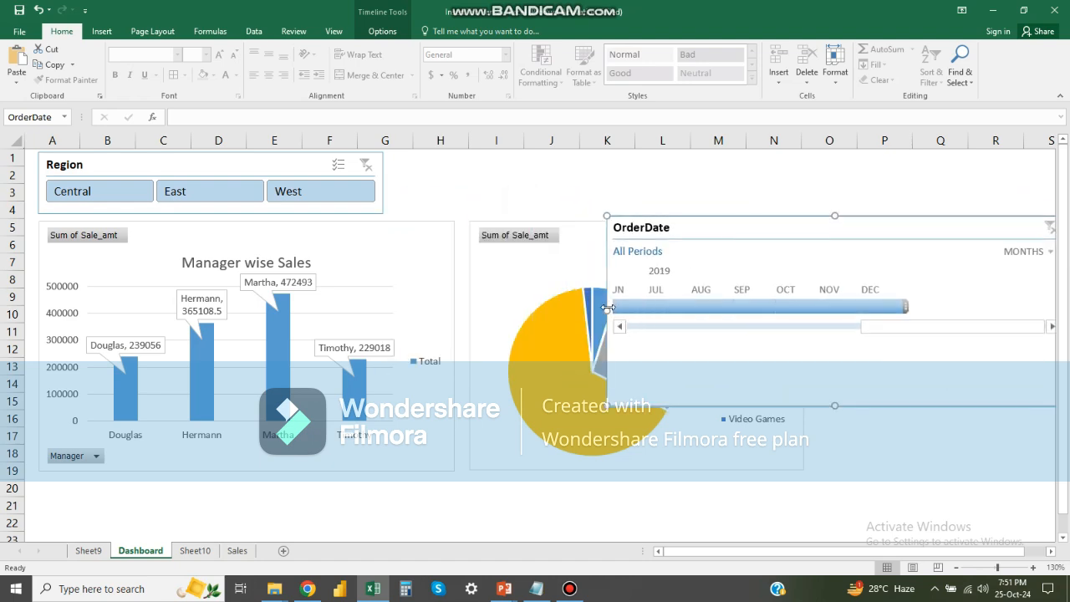
pyautogui.moveTo(608, 308); pyautogui.dragTo(836, 307)
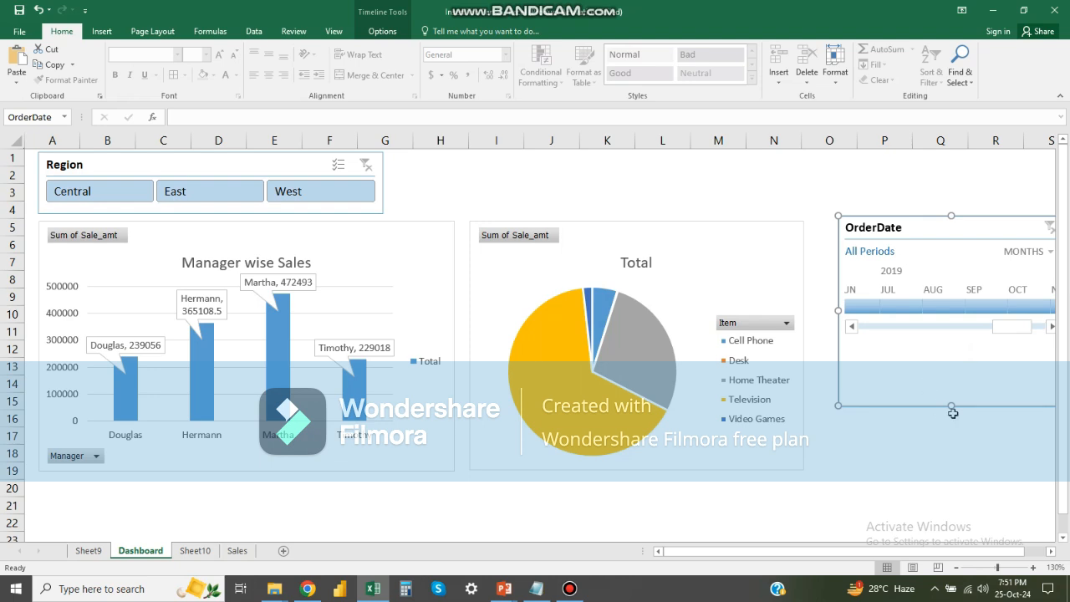
pyautogui.moveTo(951, 408); pyautogui.dragTo(949, 473)
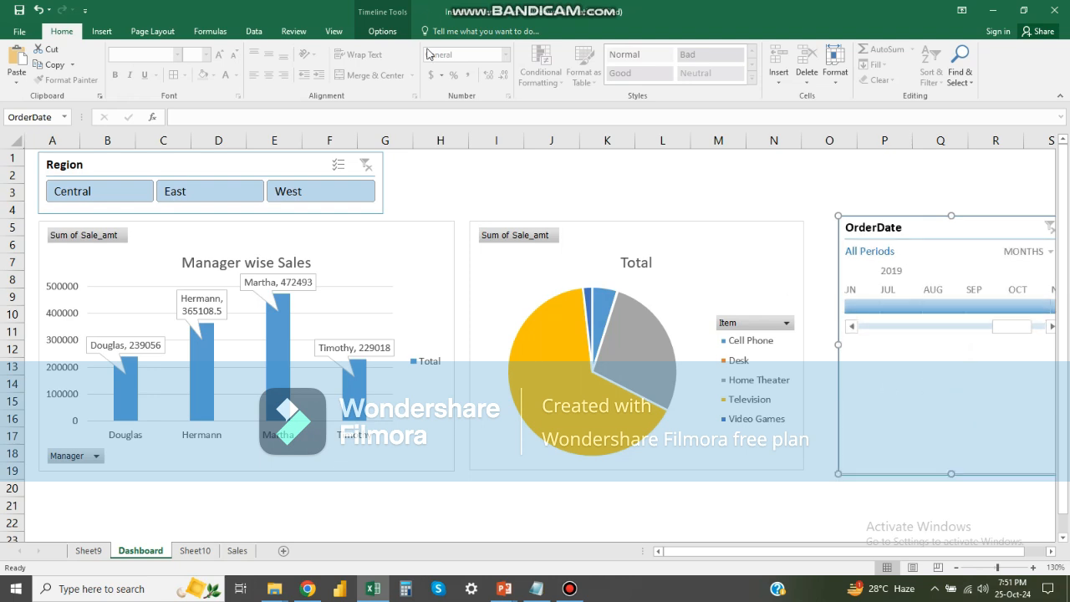
# Step: Move the OrderDate timeline back beside the Region slicer and resize it to about 1.39" high and 5.79" wide
pyautogui.click(382, 31)
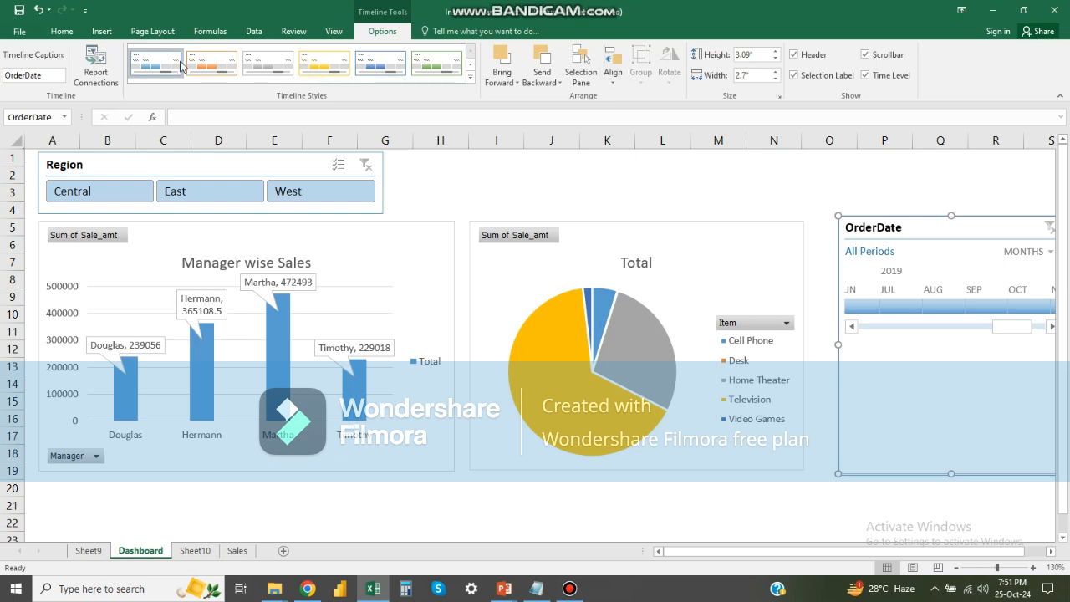
pyautogui.moveTo(980, 230); pyautogui.dragTo(573, 165)
pyautogui.moveTo(662, 276); pyautogui.dragTo(916, 276)
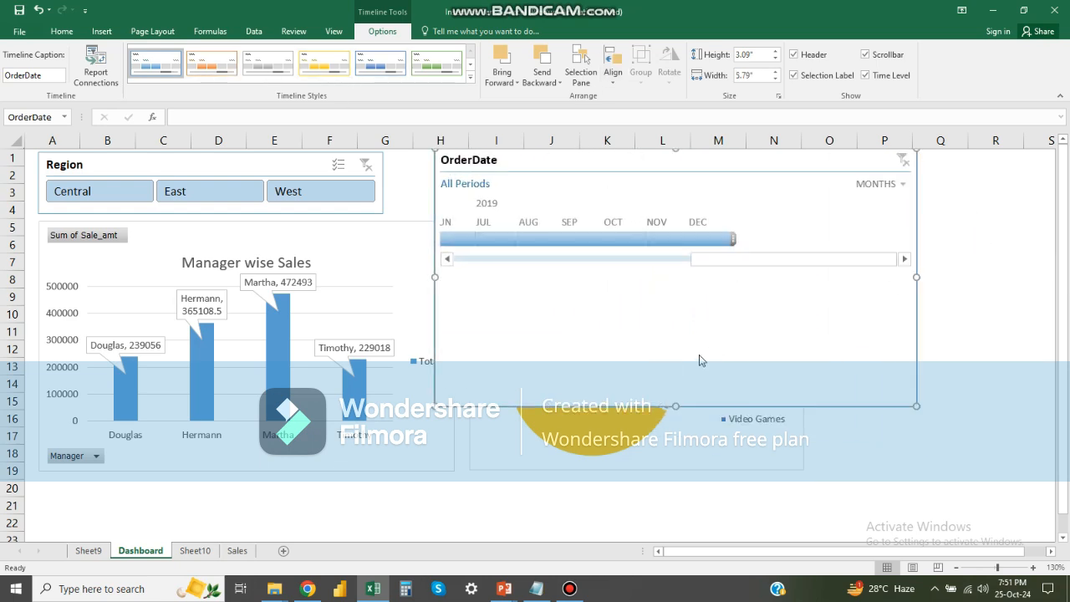
pyautogui.moveTo(675, 407); pyautogui.dragTo(673, 264)
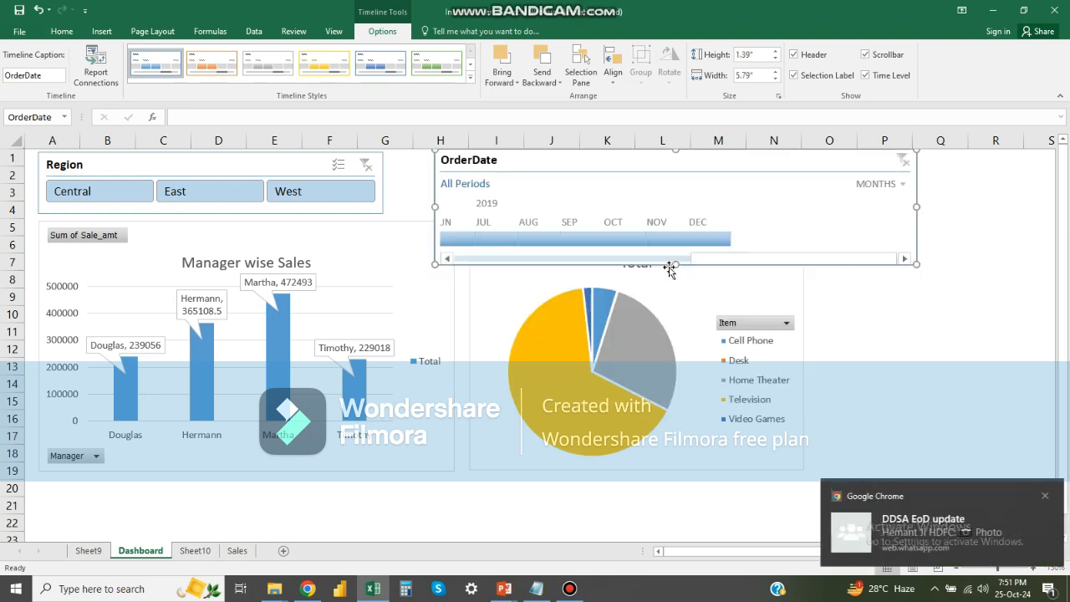
# Step: Move the item pie chart down until it sits clear below the OrderDate timeline
pyautogui.click(666, 322)
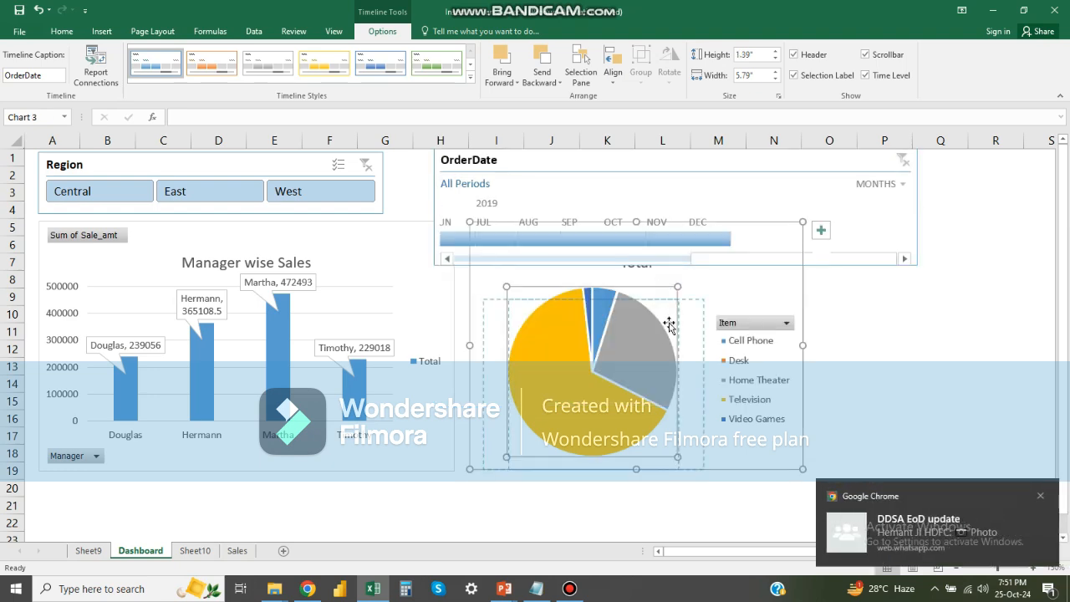
pyautogui.moveTo(745, 303); pyautogui.dragTo(731, 359)
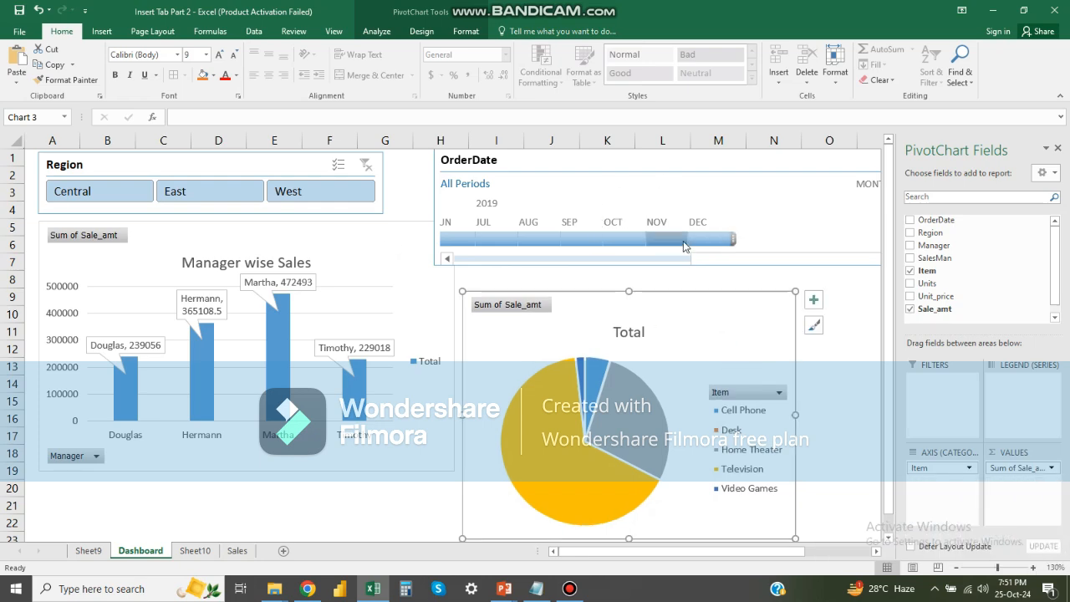
pyautogui.keyDown('ctrl'); pyautogui.scroll(-1, 683, 240); pyautogui.keyUp('ctrl')
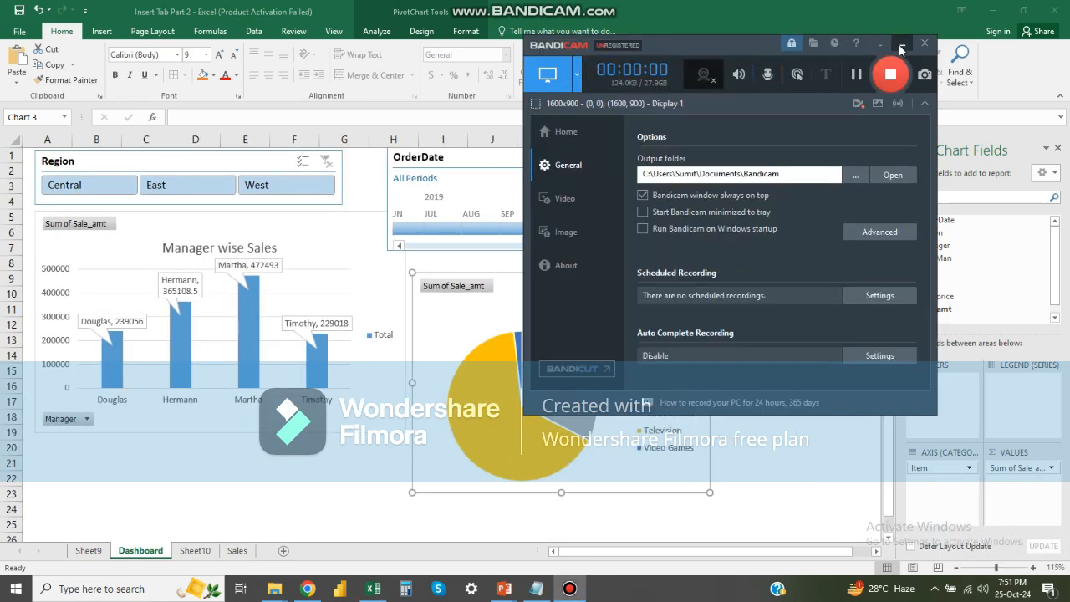
pyautogui.click(901, 45)
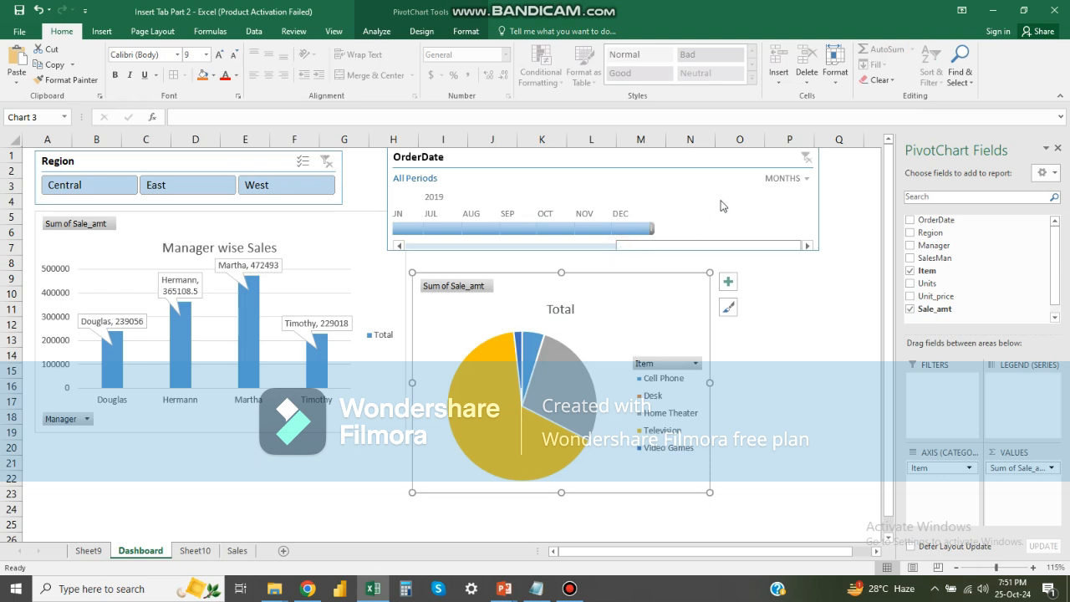
# Step: Reduce the OrderDate timeline's height slightly and shift it away from the Region slicer, above the pie chart
pyautogui.click(641, 230)
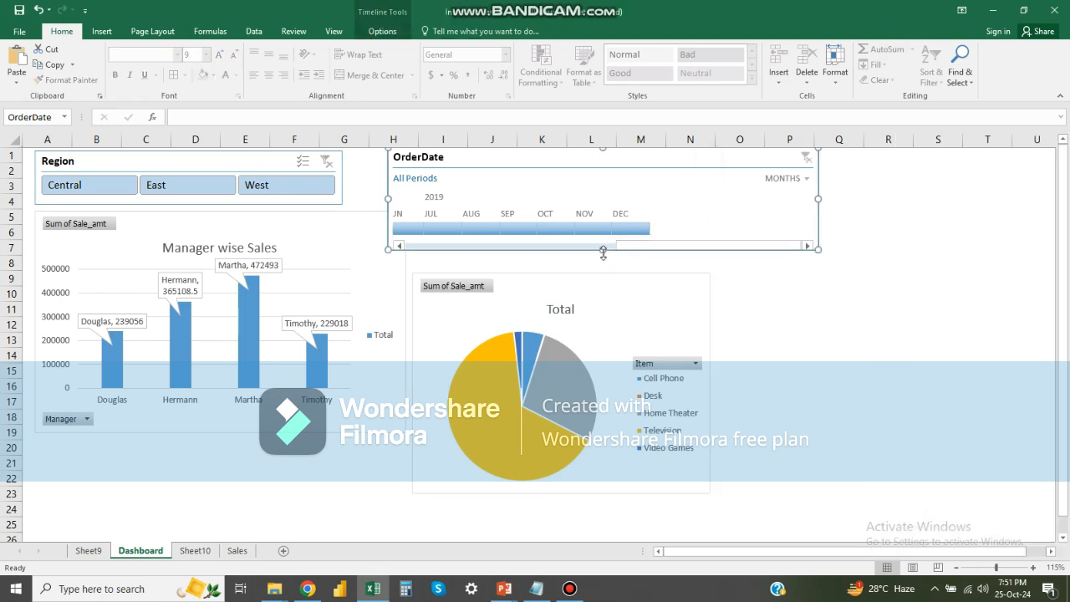
pyautogui.moveTo(602, 251)
pyautogui.mouseDown()
pyautogui.moveTo(602, 223)
pyautogui.moveTo(607, 241)
pyautogui.mouseUp()
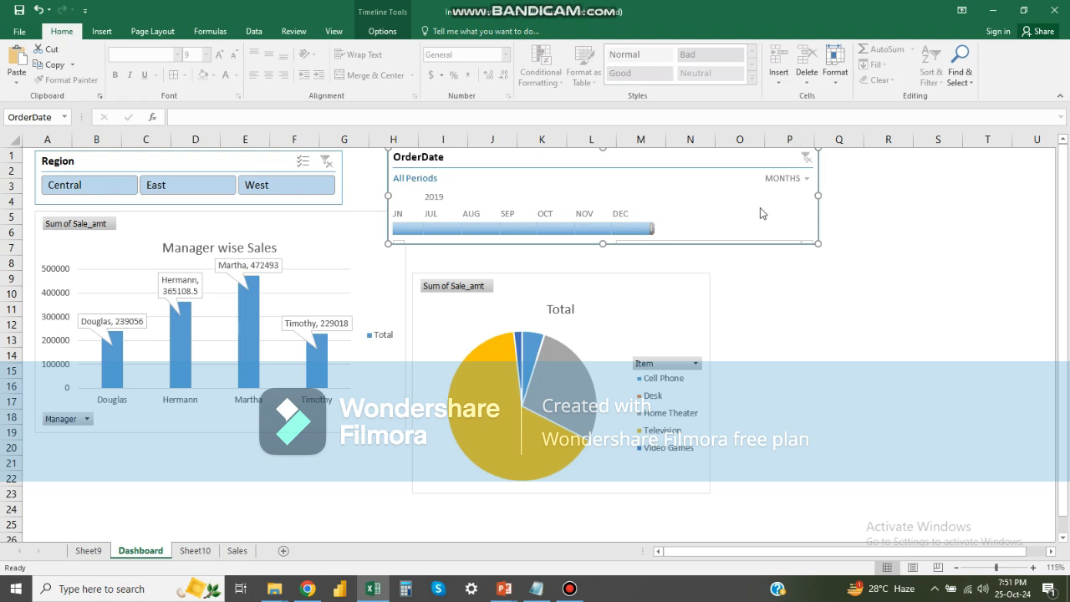
pyautogui.moveTo(815, 224); pyautogui.dragTo(852, 230)
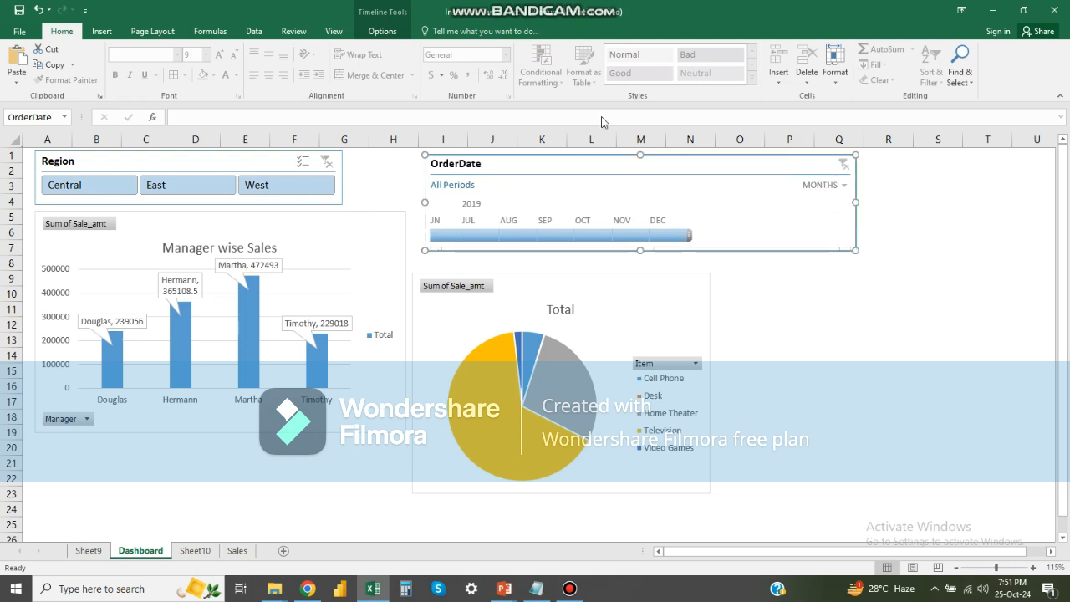
# Step: Collapse the ribbon and filter the OrderDate timeline to Jun 2019
pyautogui.click(335, 32)
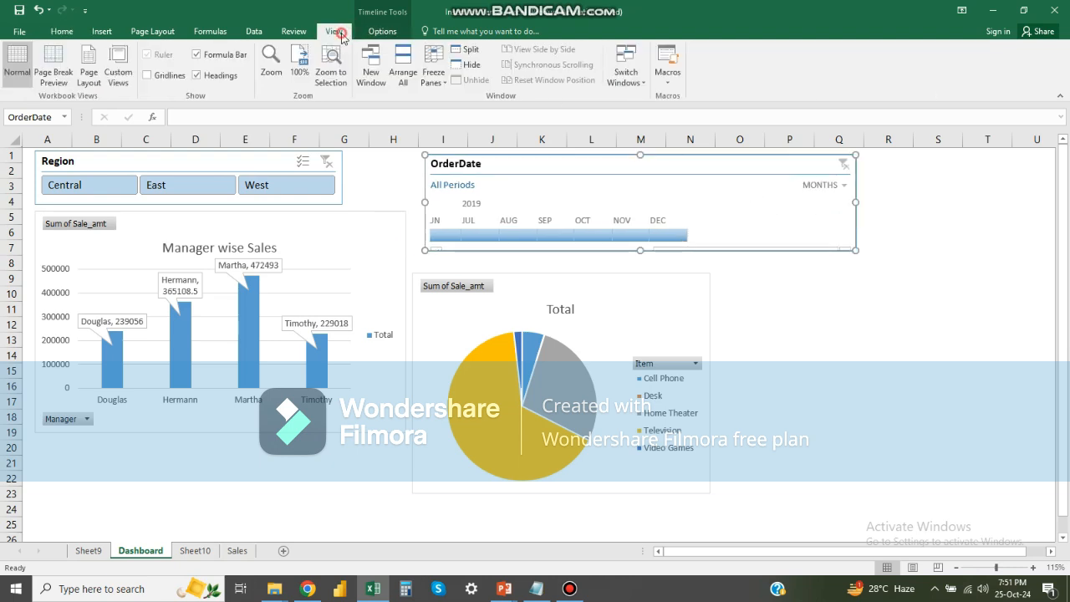
pyautogui.doubleClick(337, 33)
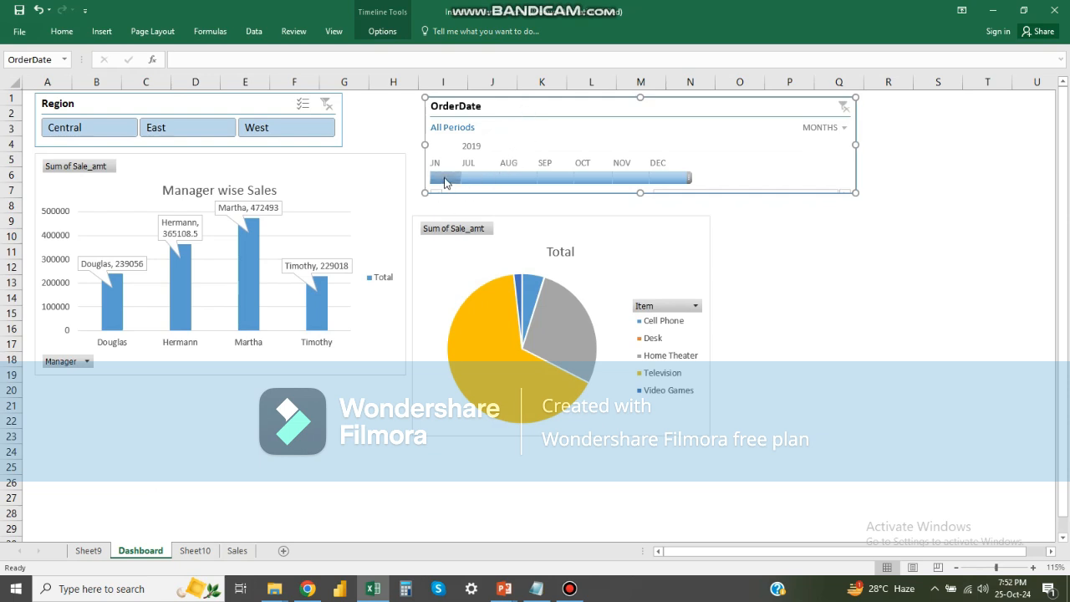
pyautogui.click(443, 178)
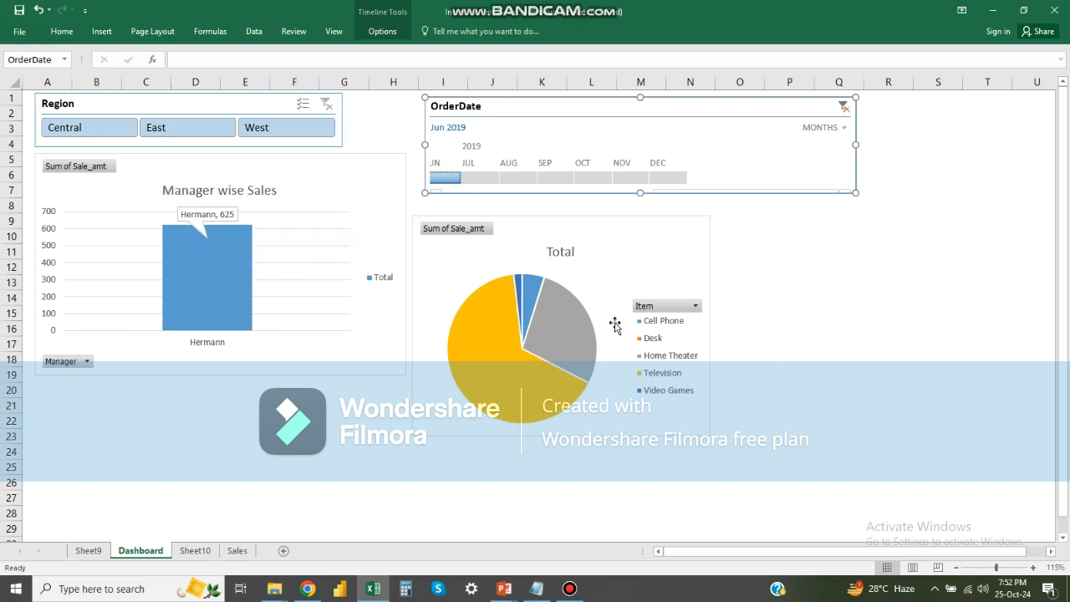
# Step: Add data callout labels to the item pie chart
pyautogui.click(624, 268)
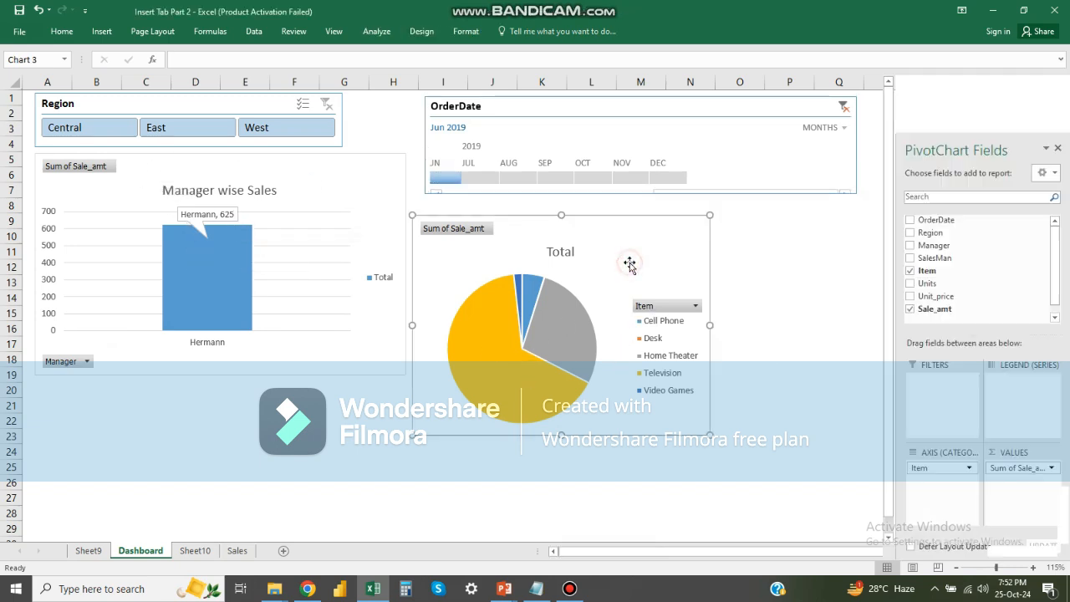
pyautogui.click(371, 35)
pyautogui.click(421, 31)
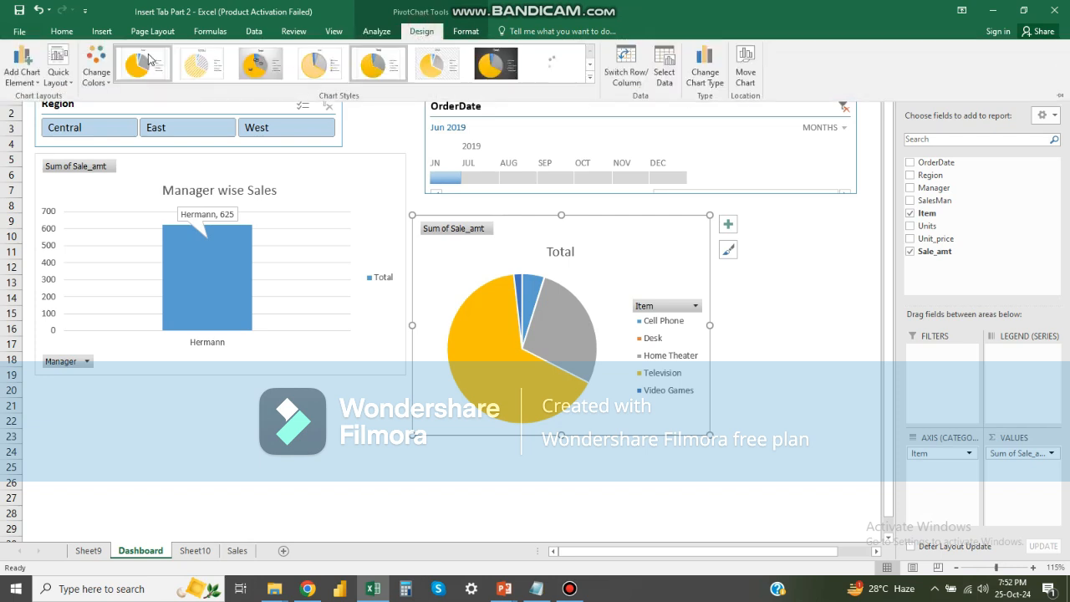
pyautogui.click(22, 66)
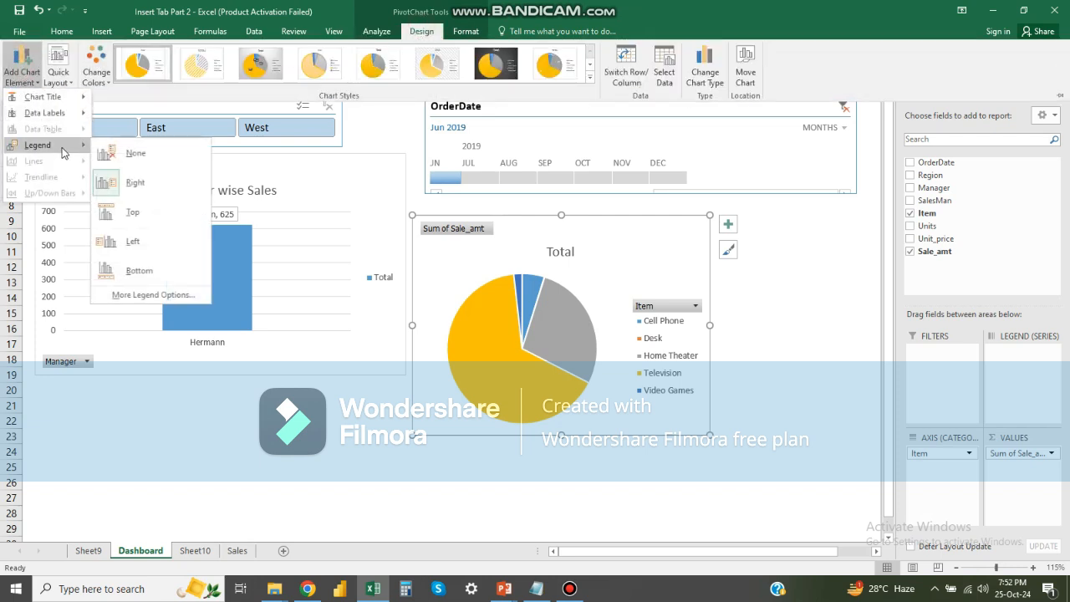
pyautogui.moveTo(77, 120)
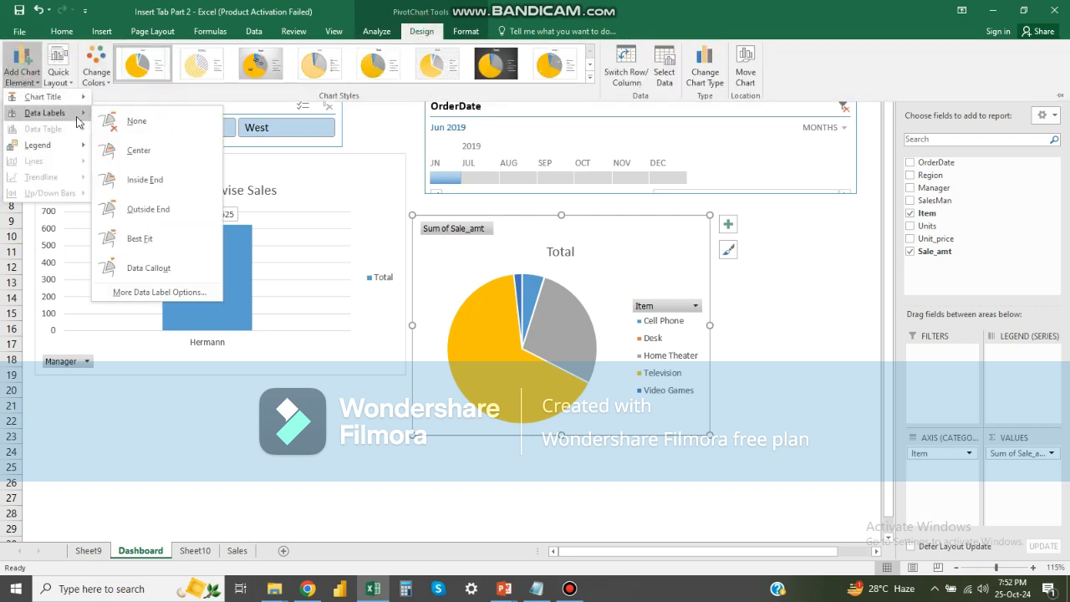
pyautogui.click(172, 268)
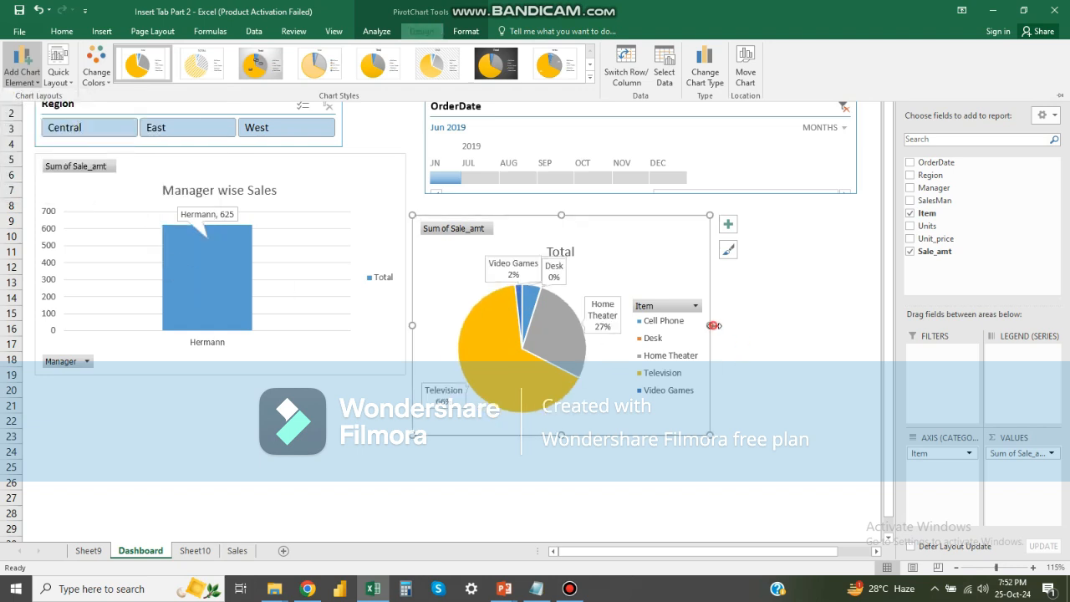
# Step: Widen the item pie chart and make it slightly taller to give the callout labels more room
pyautogui.click(784, 321)
pyautogui.moveTo(711, 325); pyautogui.dragTo(773, 325)
pyautogui.moveTo(600, 437); pyautogui.dragTo(593, 443)
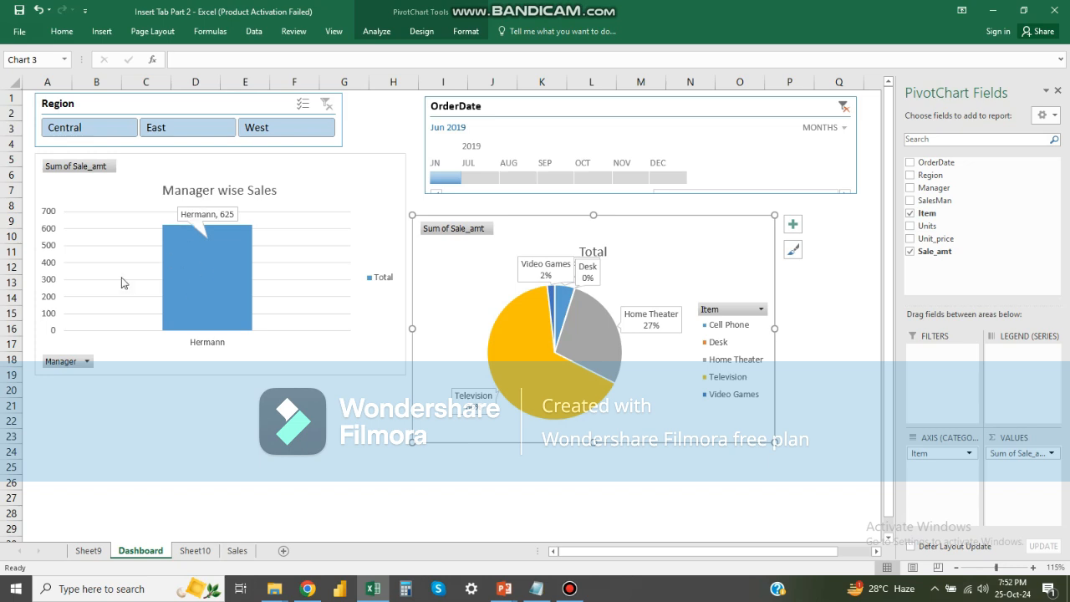
# Step: Filter the dashboard by the East region, switch to West, and clear the Region slicer's filter
pyautogui.click(150, 127)
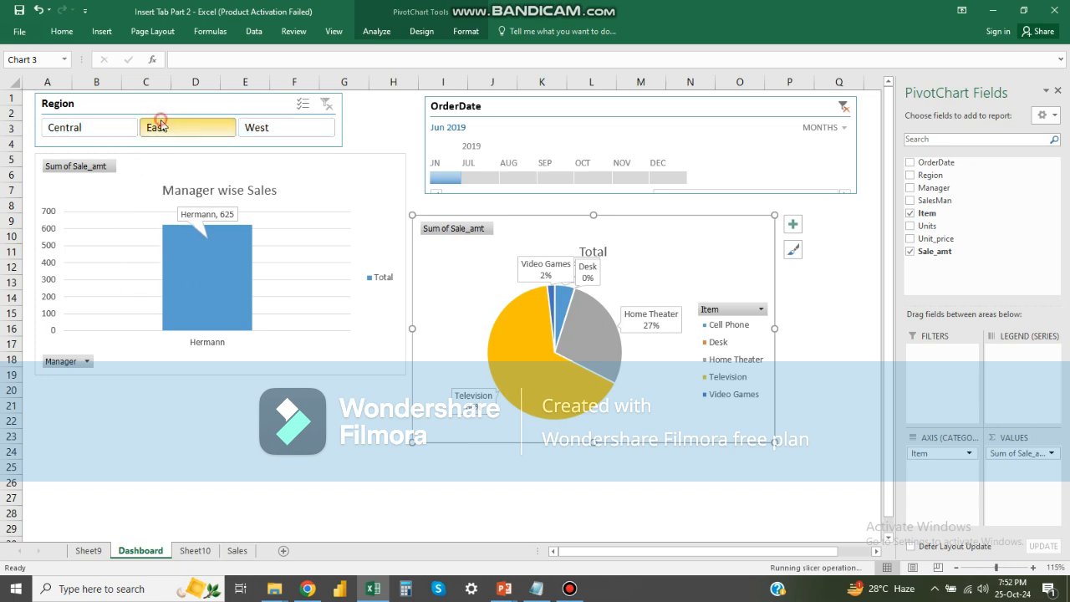
pyautogui.click(259, 128)
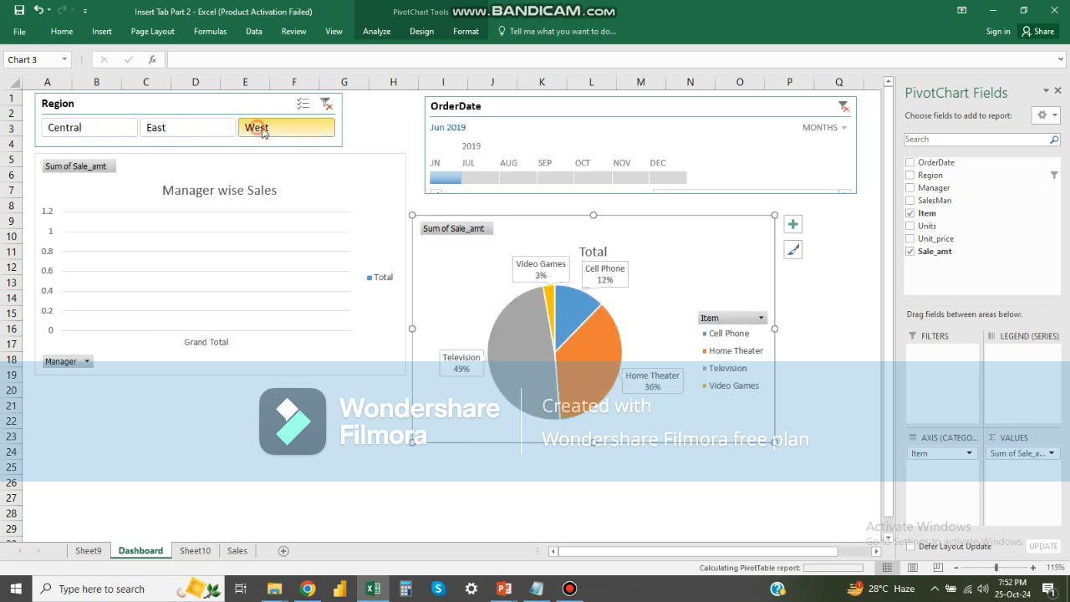
pyautogui.click(326, 104)
# Step: Extend the OrderDate timeline selection to Jun - Sep 2019 and filter the Region slicer to East
pyautogui.moveTo(461, 177); pyautogui.dragTo(573, 178)
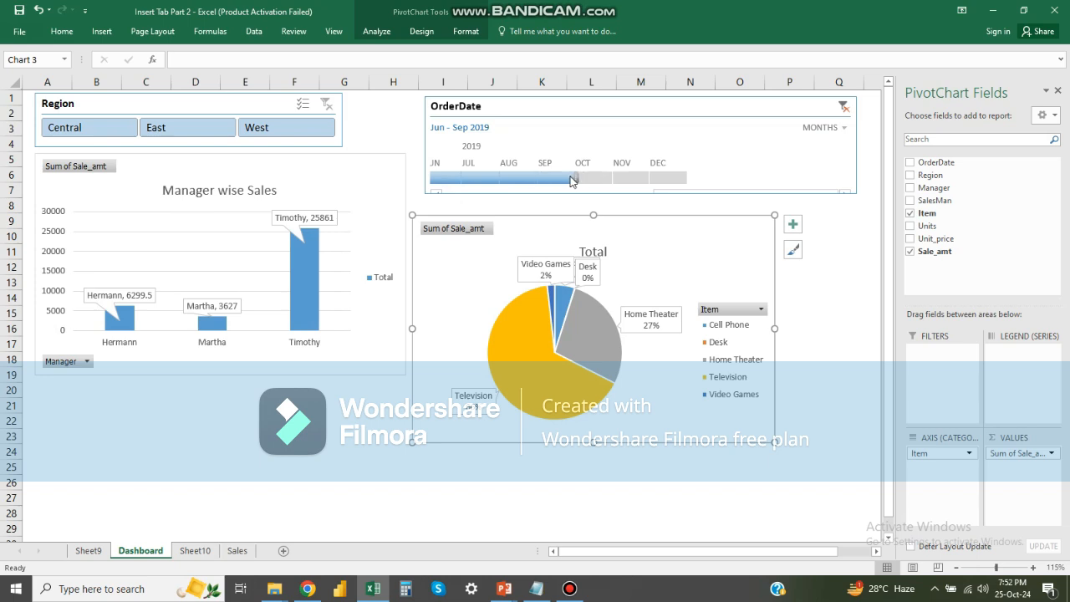
pyautogui.click(161, 128)
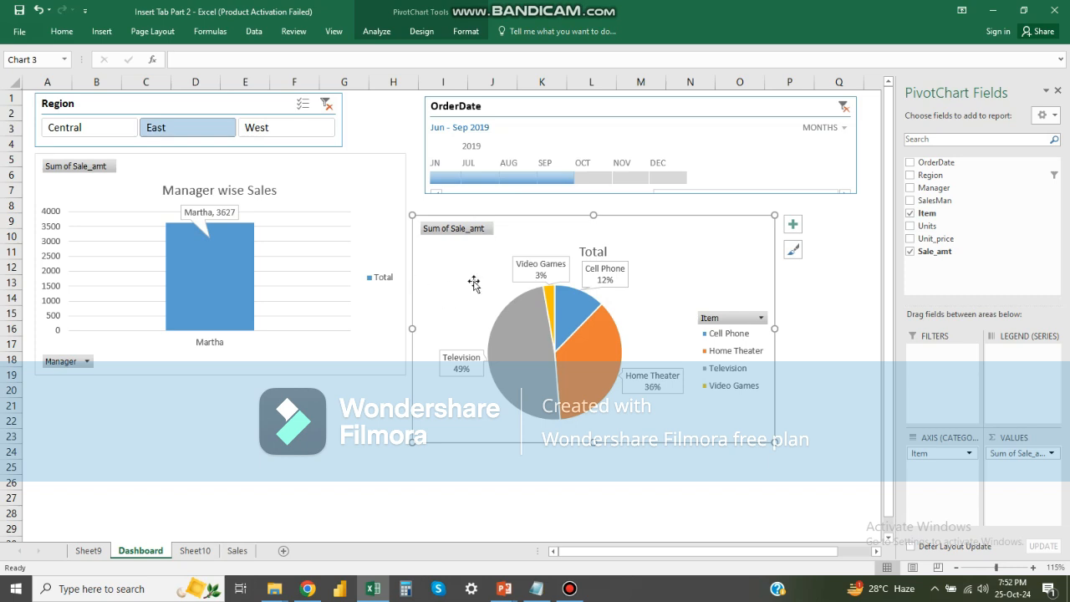
# Step: Shift the item pie chart slightly up and to the right, closer beneath the OrderDate timeline, and deselect it
pyautogui.moveTo(468, 276); pyautogui.dragTo(499, 250)
pyautogui.click(661, 449)
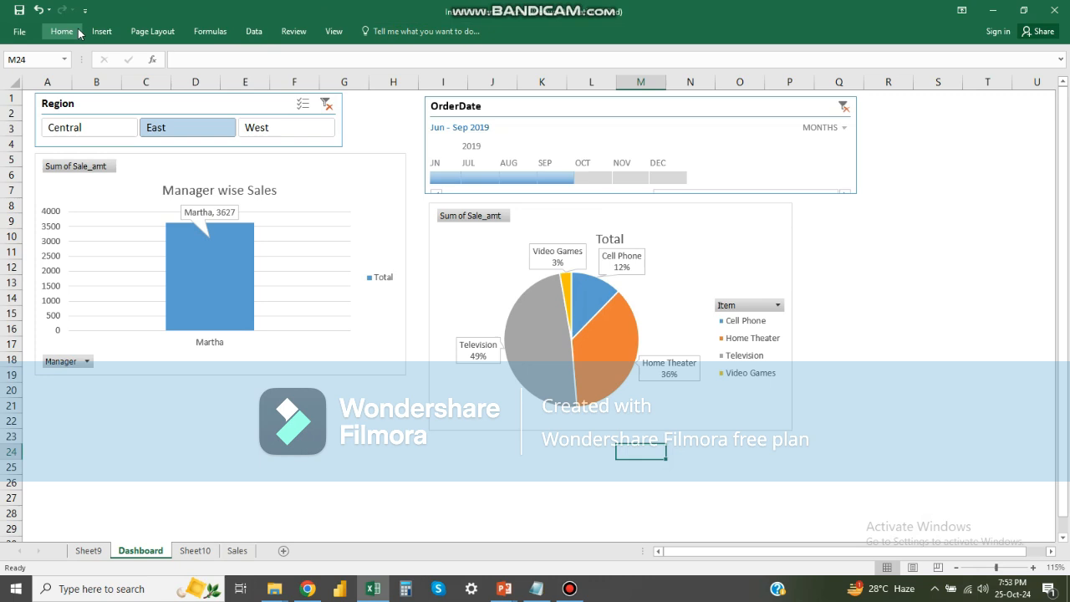
# Step: Apply the dark chart style with blue outlined columns to the Manager wise Sales chart
pyautogui.click(372, 172)
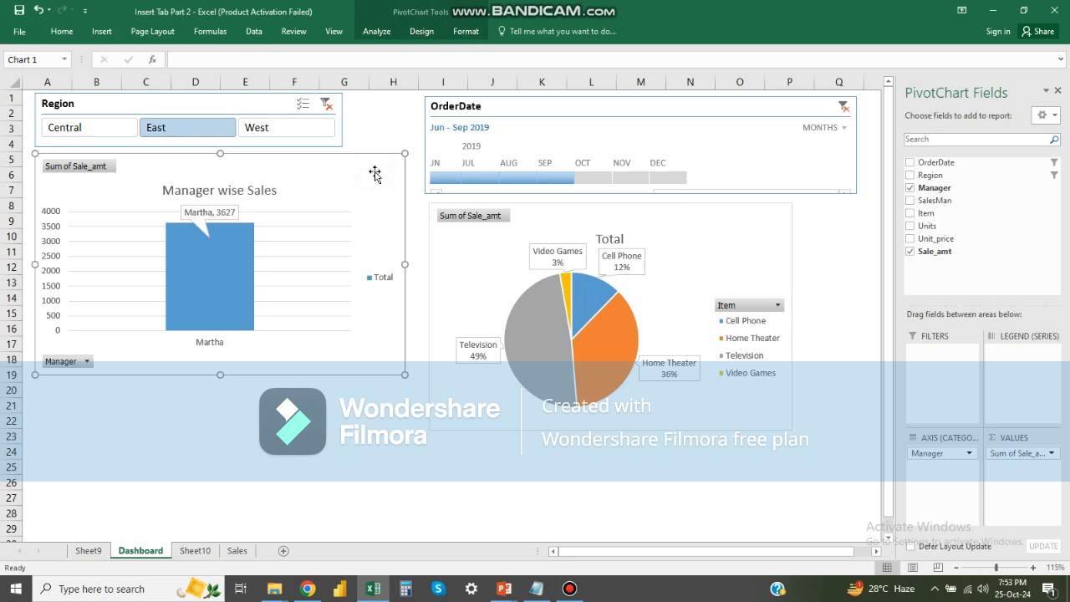
pyautogui.click(441, 31)
pyautogui.click(585, 82)
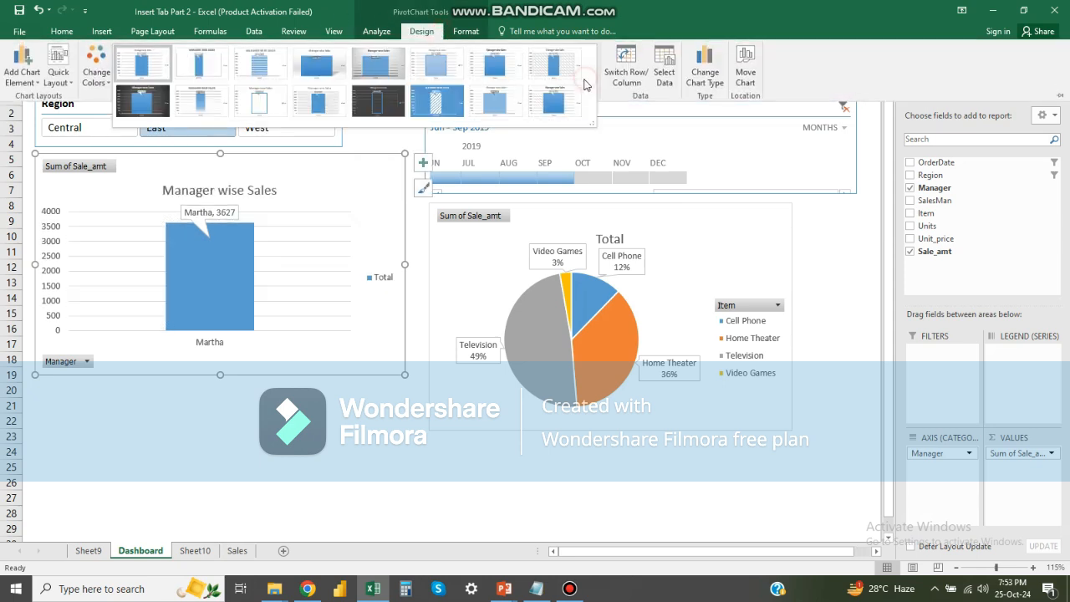
pyautogui.click(378, 104)
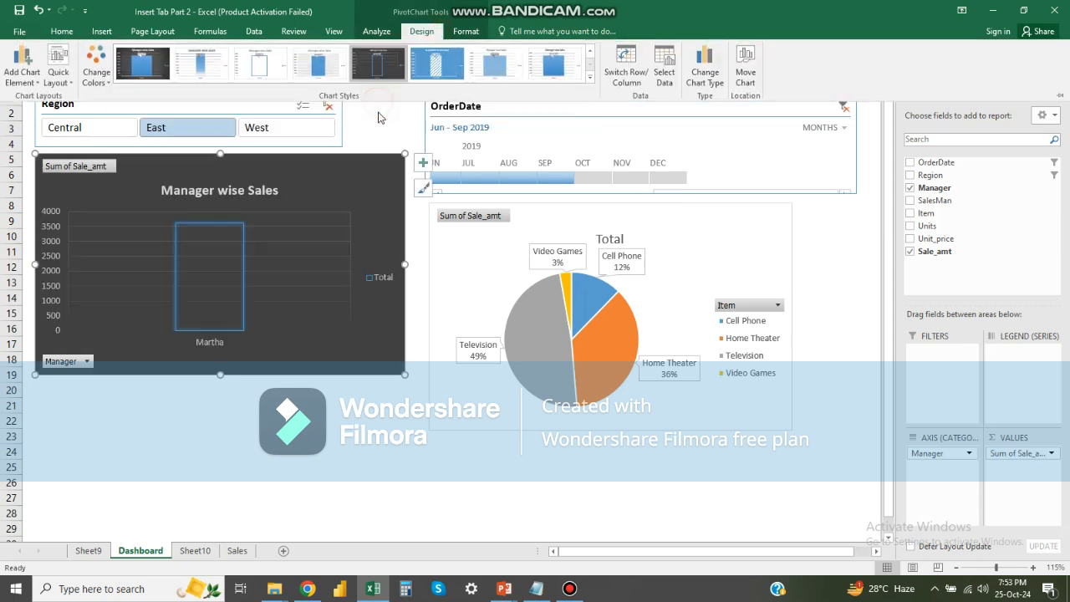
# Step: Clear the filters from both the Region slicer and the OrderDate timeline
pyautogui.click(326, 107)
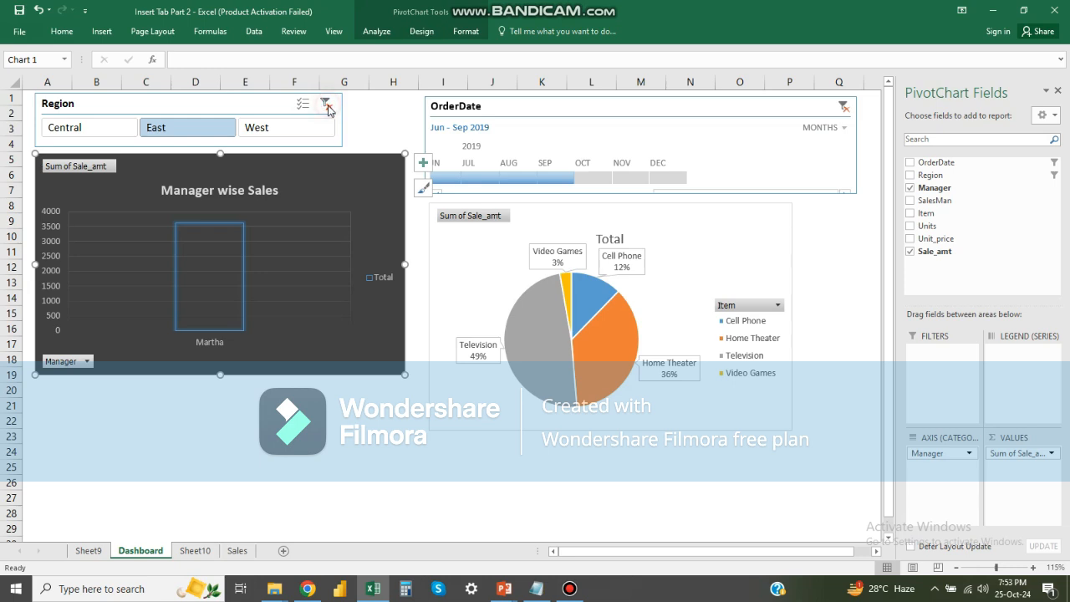
pyautogui.click(325, 103)
pyautogui.click(843, 109)
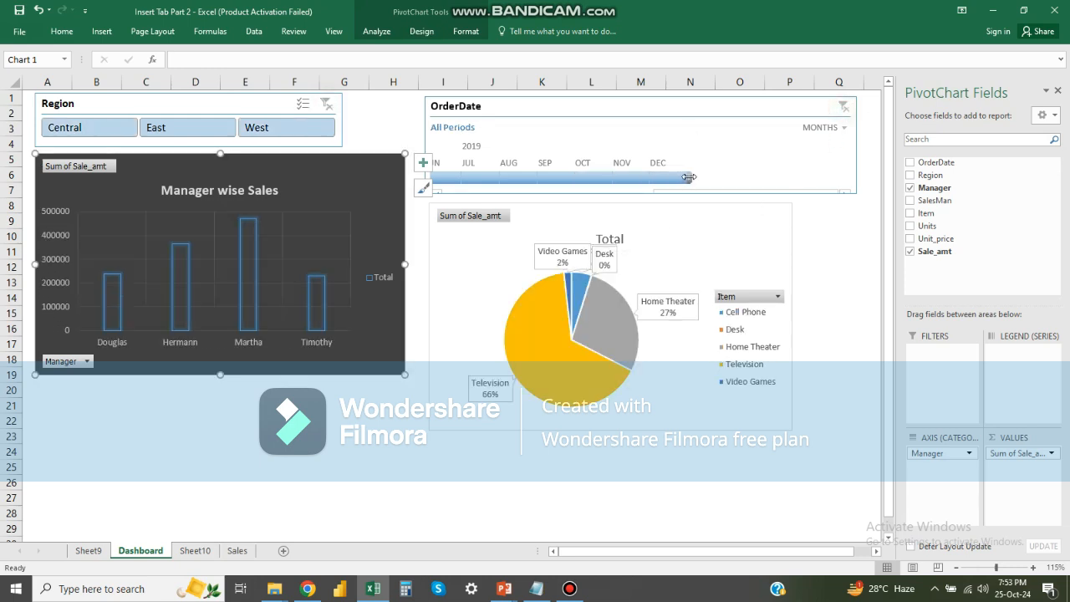
# Step: Select the item pie chart for formatting
pyautogui.click(725, 226)
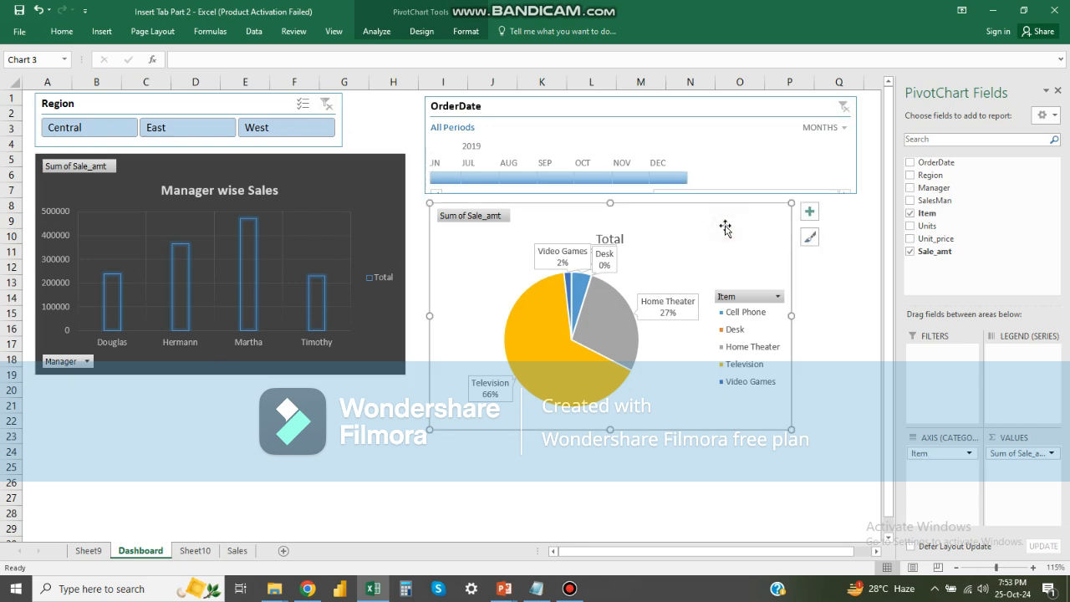